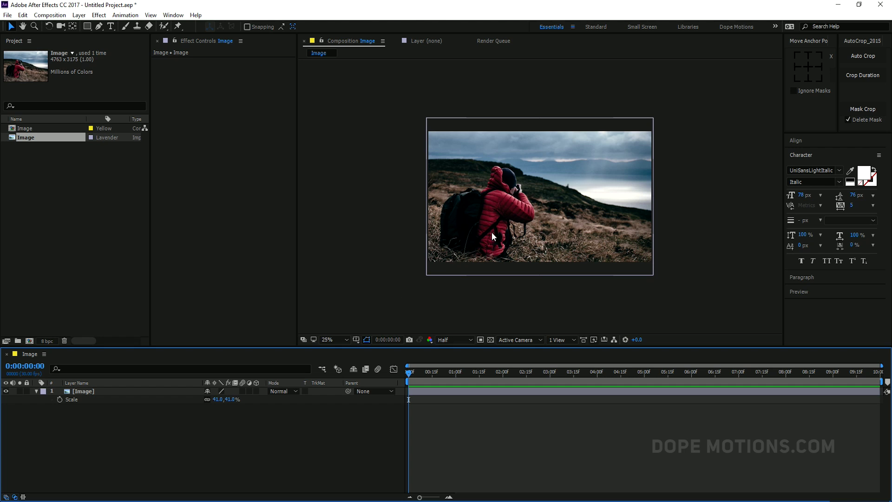
Create a new 1920×1080 composition named Main.
{"action": "left_click", "coordinate": [82, 302]}
{"action": "left_click", "coordinate": [28, 341]}
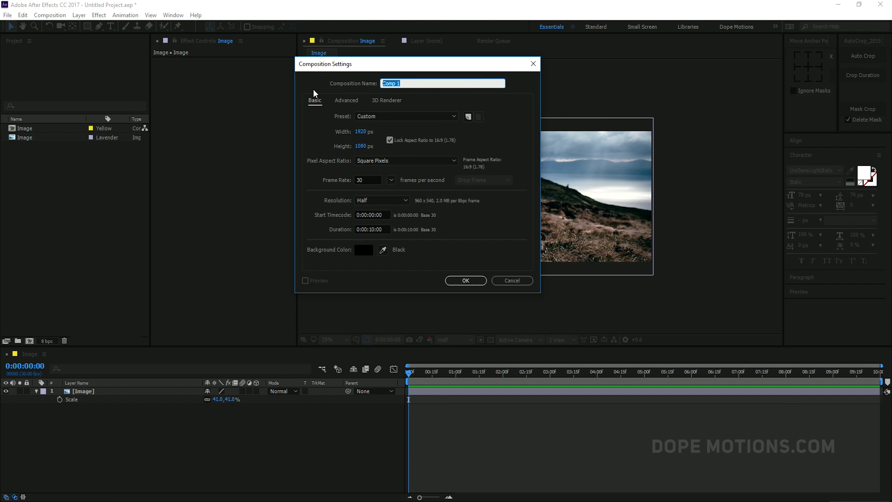
{"action": "type", "text": "Main"}
{"action": "left_click", "coordinate": [462, 280]}
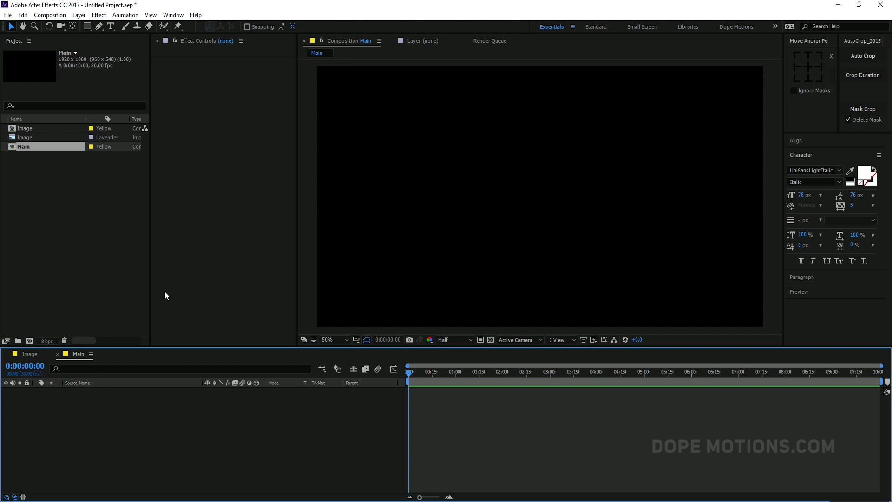
Nest the Image composition into the Main timeline and select that layer for masking.
{"action": "left_click_drag", "start_coordinate": [25, 128], "coordinate": [90, 409]}
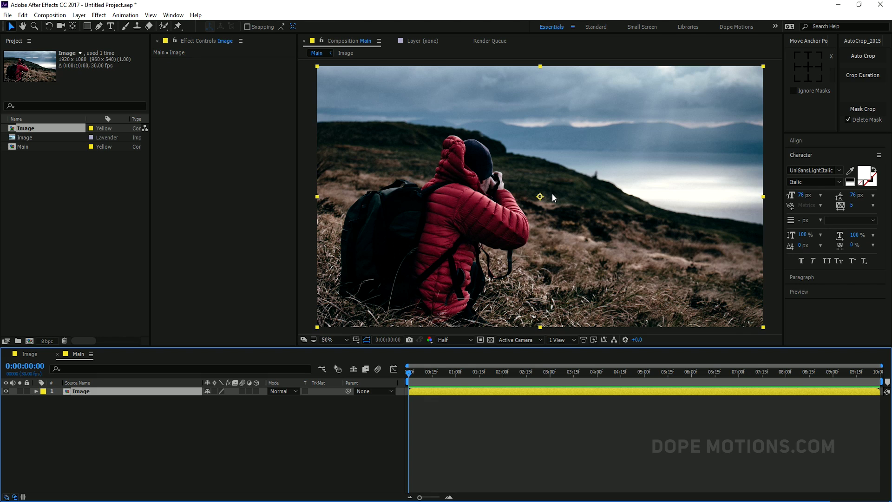
{"action": "left_click", "coordinate": [55, 419]}
{"action": "left_click", "coordinate": [81, 392]}
{"action": "left_click", "coordinate": [99, 26]}
Draw a triangular mask over the left side of the hiker photo on the Image layer.
{"action": "key", "text": "comma"}
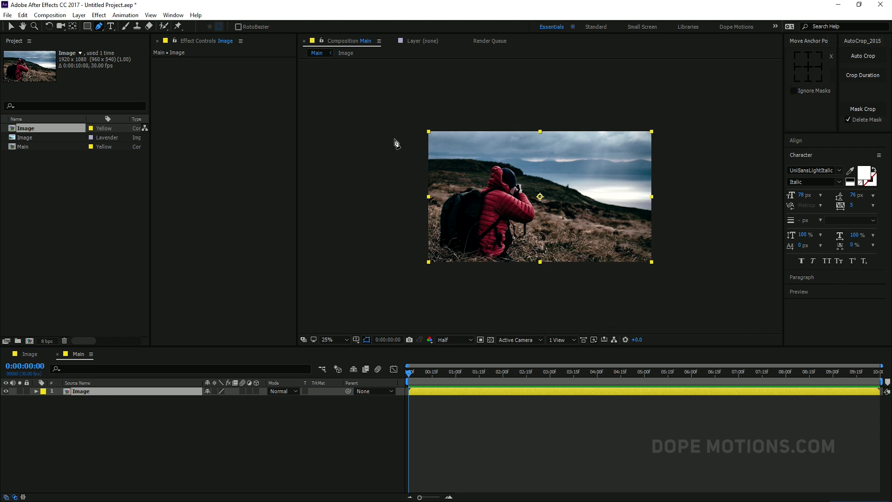
{"action": "left_click", "coordinate": [420, 123]}
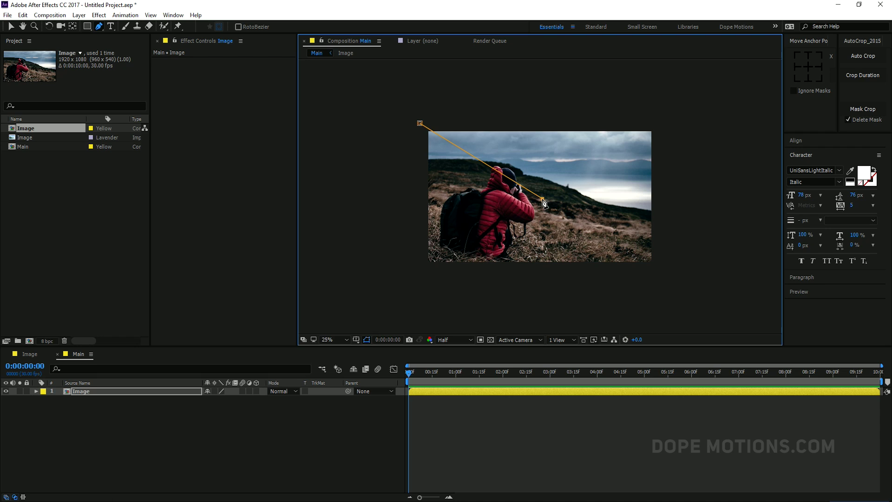
{"action": "left_click", "coordinate": [408, 277]}
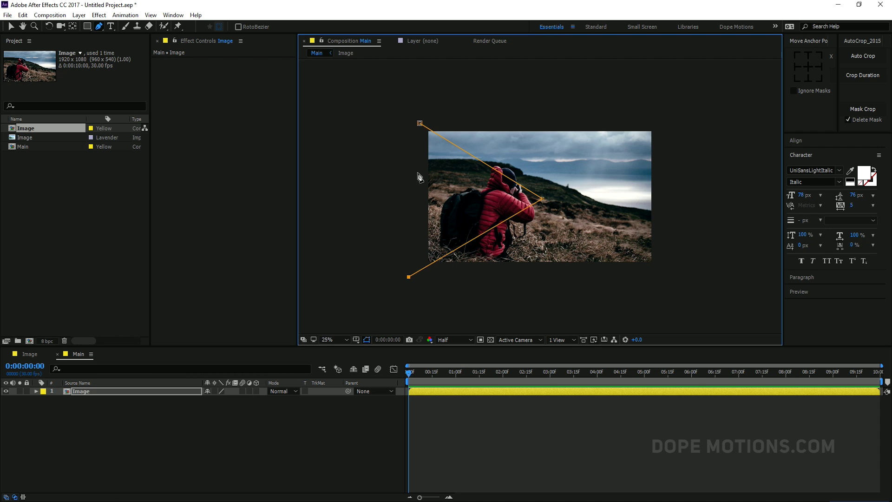
{"action": "left_click", "coordinate": [420, 125]}
{"action": "left_click_drag", "start_coordinate": [419, 123], "coordinate": [412, 119]}
Duplicate the masked Image layer and delete Mask 1 from the copy.
{"action": "left_click", "coordinate": [215, 420]}
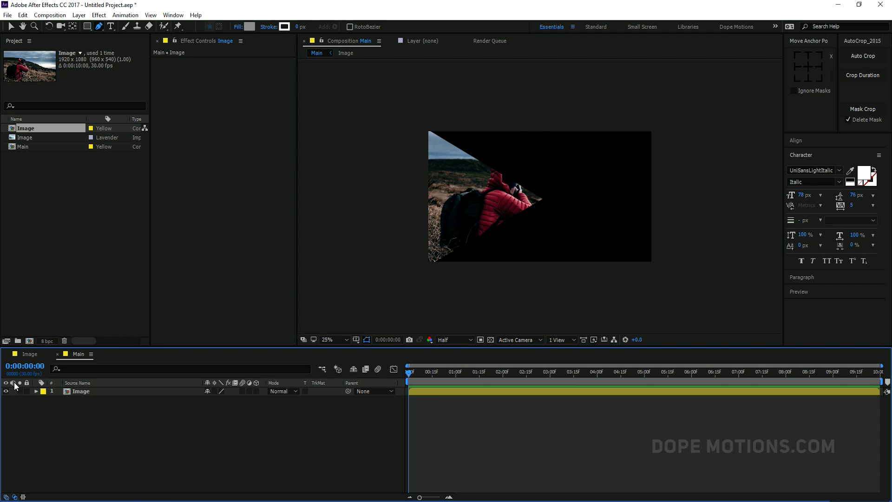
{"action": "left_click", "coordinate": [82, 391]}
{"action": "key", "text": "ctrl+d"}
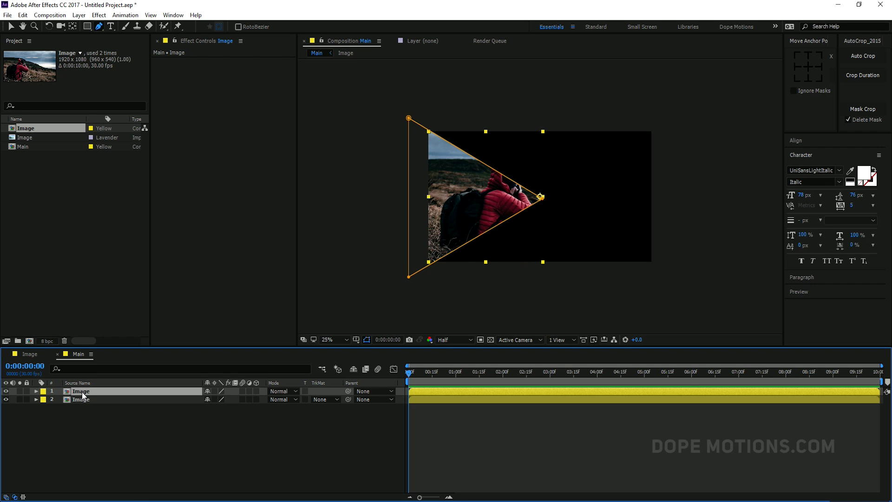
{"action": "key", "text": "m"}
{"action": "left_click", "coordinate": [70, 400]}
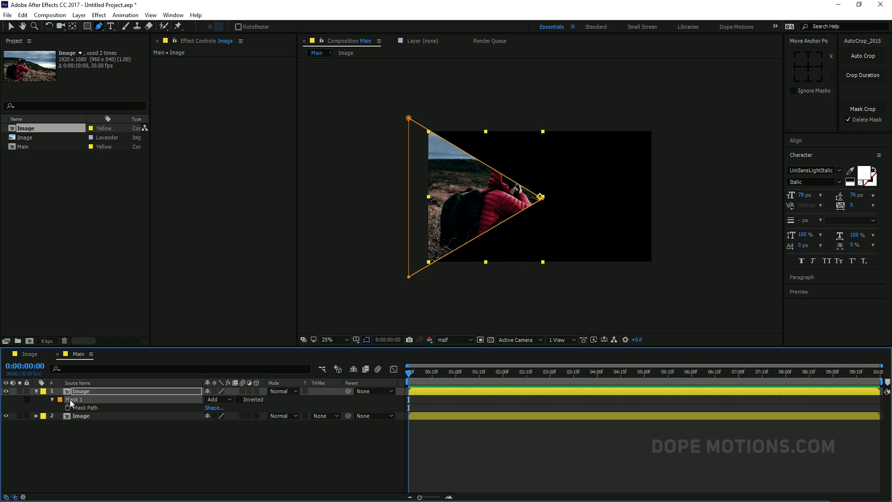
{"action": "key", "text": "Delete"}
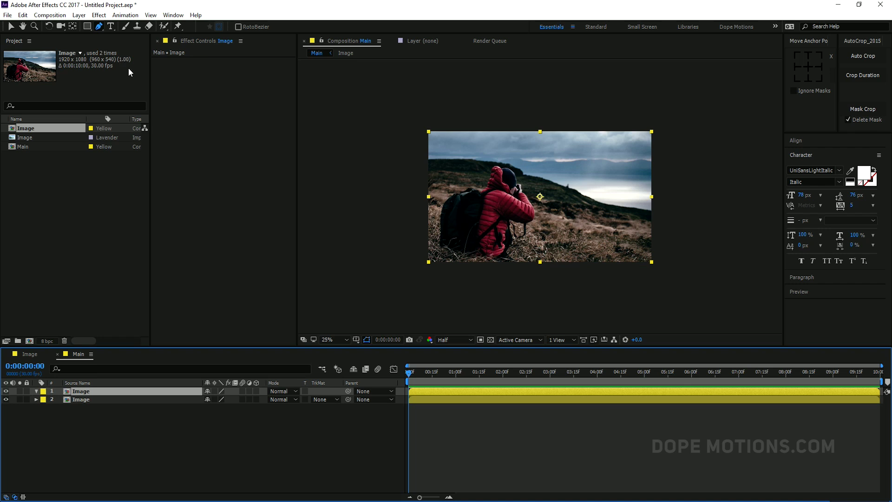
Draw a second triangle mask along the photo's lower right on the top copy, adjusting its corners.
{"action": "left_click", "coordinate": [99, 26]}
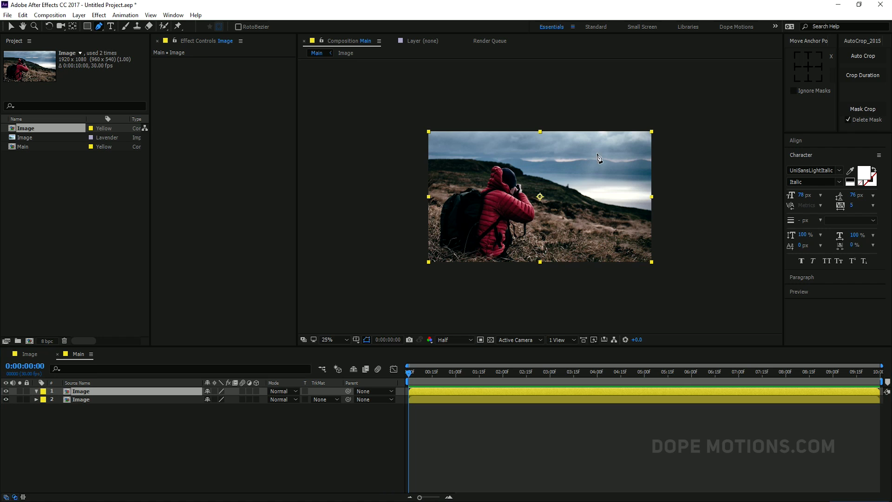
{"action": "left_click", "coordinate": [497, 267]}
{"action": "left_click", "coordinate": [582, 192]}
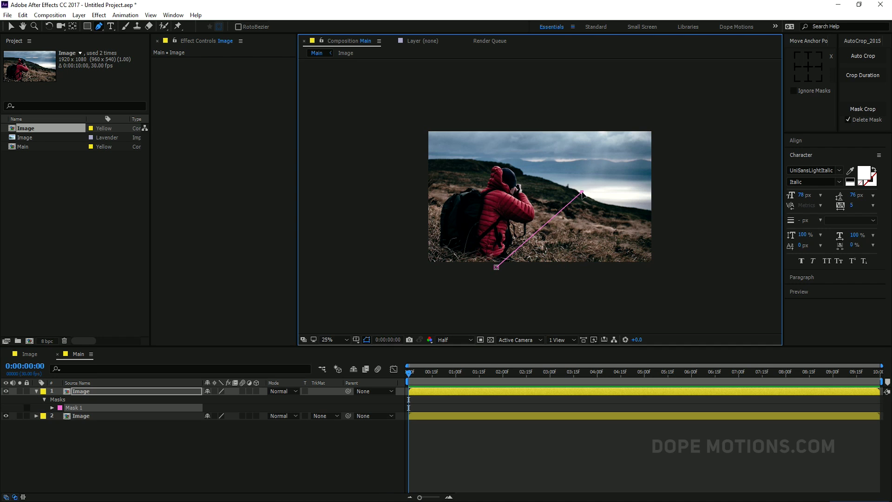
{"action": "left_click", "coordinate": [677, 269]}
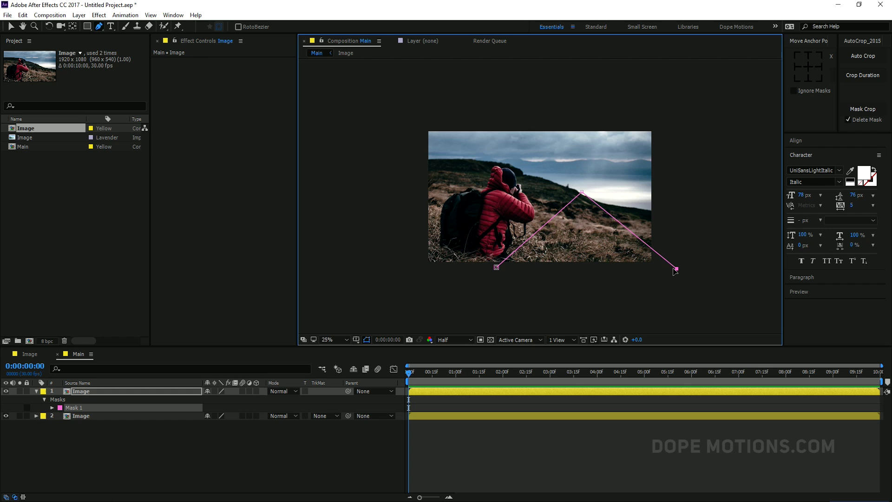
{"action": "left_click", "coordinate": [496, 268]}
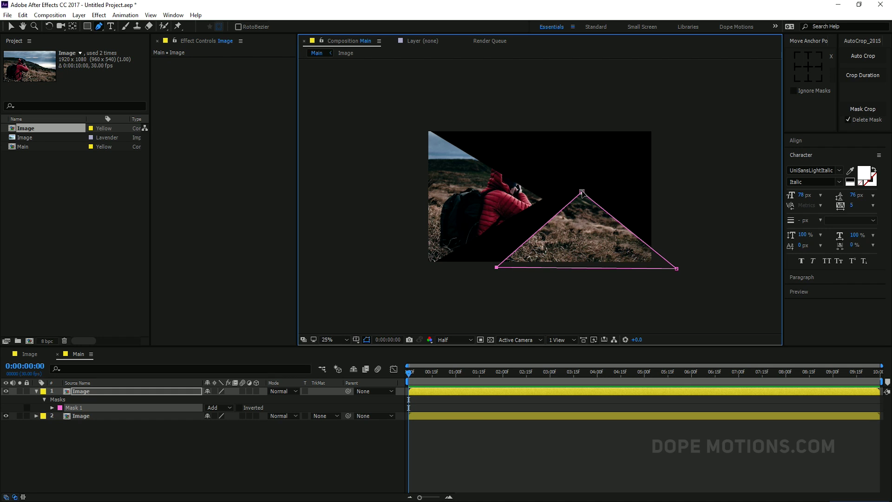
{"action": "left_click_drag", "start_coordinate": [582, 191], "coordinate": [588, 191]}
{"action": "left_click_drag", "start_coordinate": [497, 268], "coordinate": [487, 269]}
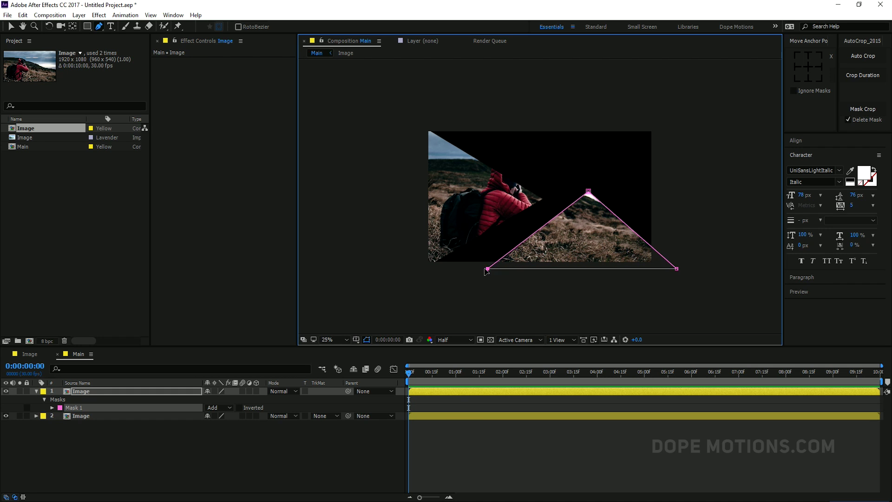
{"action": "key", "text": "period"}
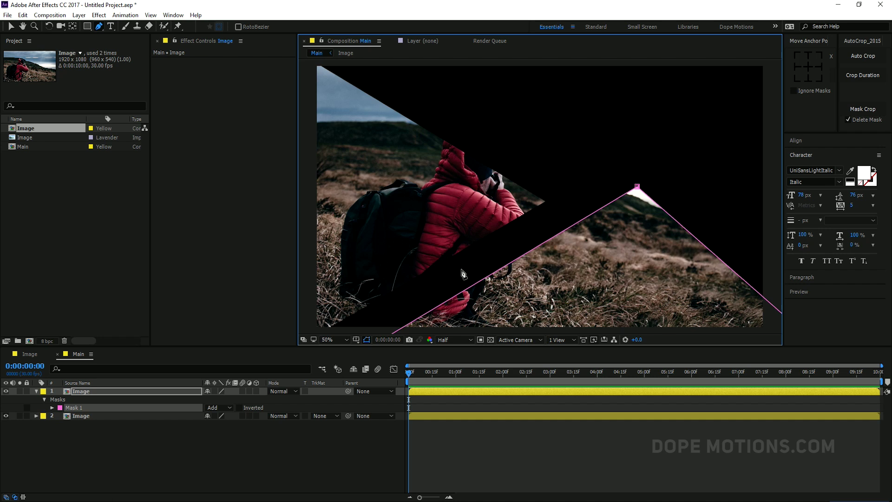
{"action": "left_click_drag", "start_coordinate": [483, 268], "coordinate": [476, 243]}
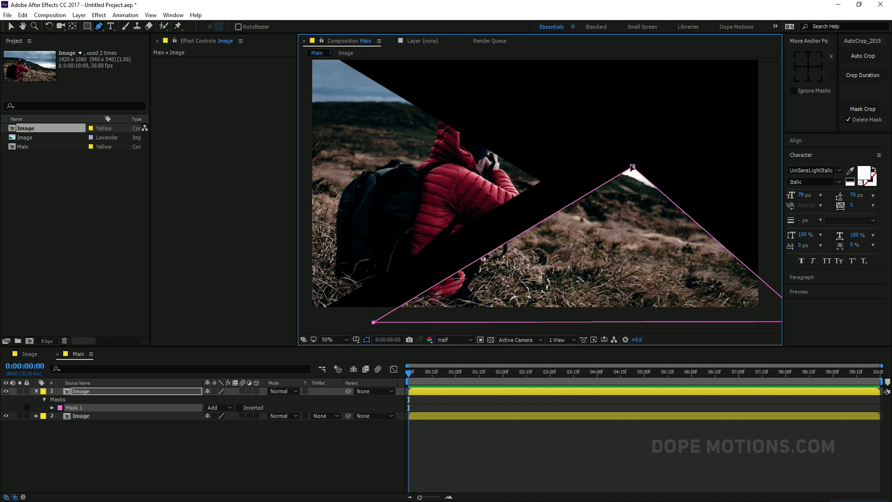
{"action": "key", "text": "comma"}
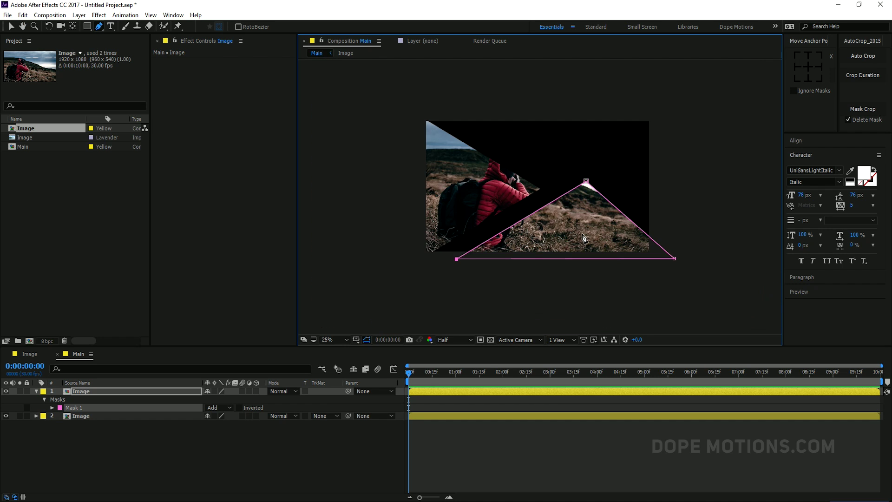
{"action": "key", "text": "period"}
Duplicate that layer and delete Mask 1 from the new copy.
{"action": "left_click", "coordinate": [76, 392]}
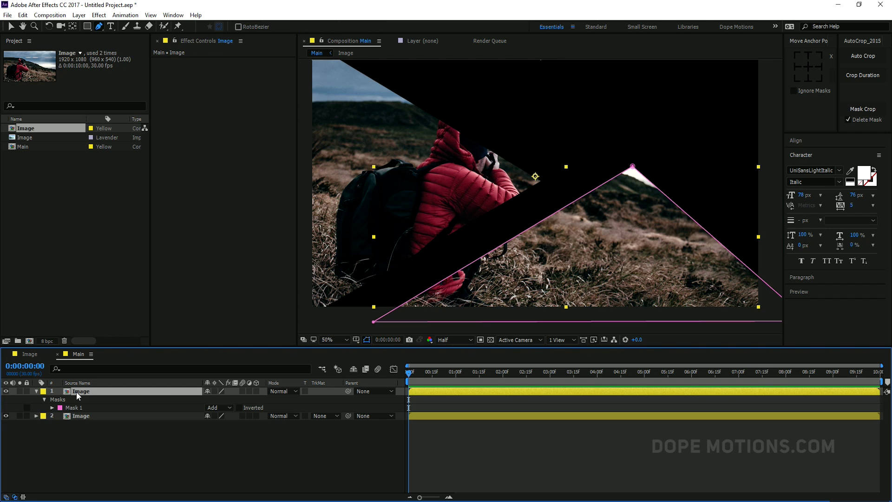
{"action": "key", "text": "ctrl+d"}
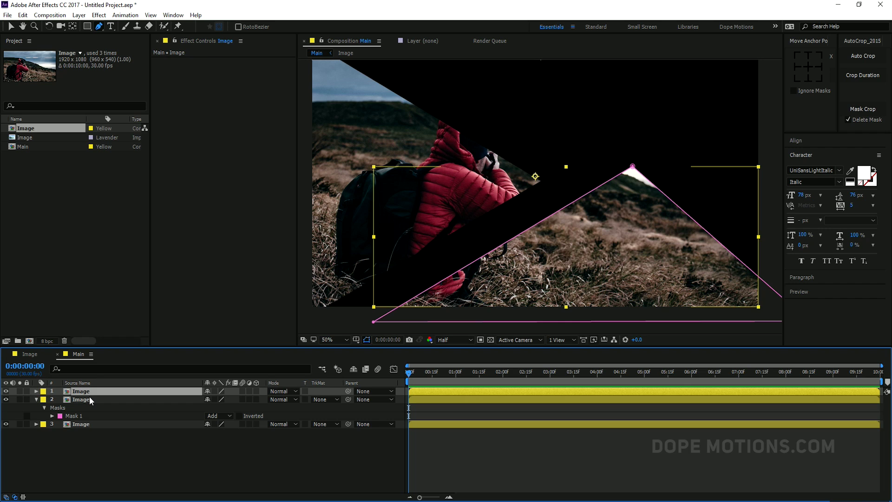
{"action": "left_click", "coordinate": [35, 399]}
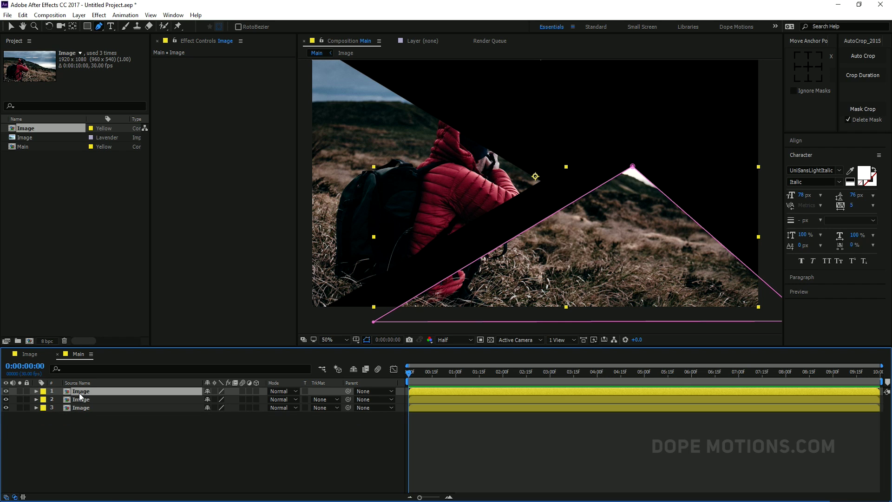
{"action": "key", "text": "m"}
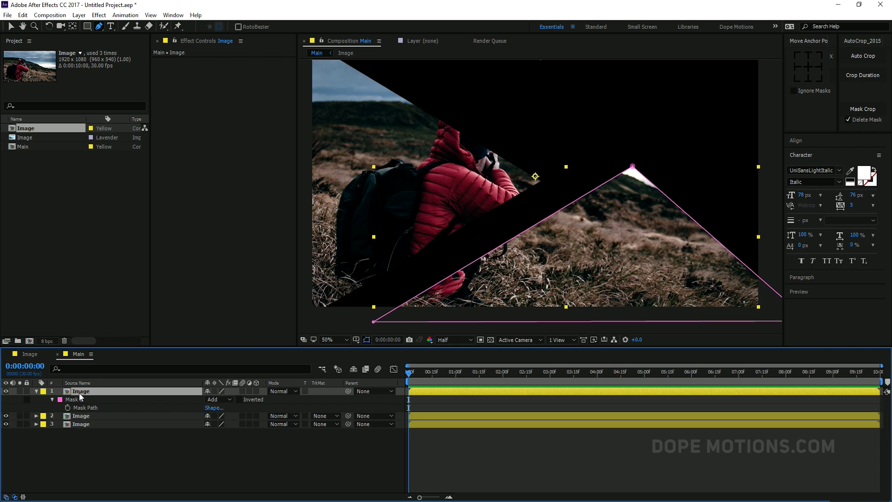
{"action": "left_click", "coordinate": [75, 400]}
{"action": "key", "text": "Delete"}
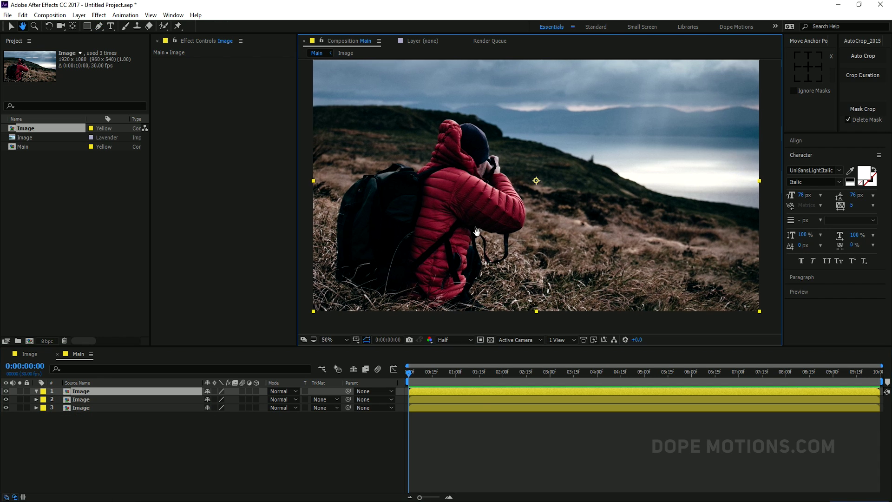
Draw a downward-pointing triangle mask over the sky on the top Image layer.
{"action": "left_click_drag", "start_coordinate": [325, 309], "coordinate": [328, 325]}
{"action": "left_click", "coordinate": [100, 391]}
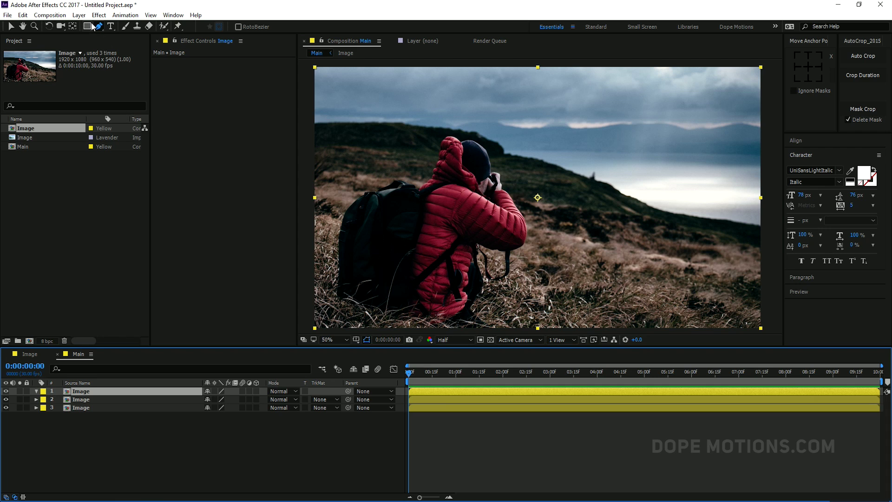
{"action": "left_click_drag", "start_coordinate": [551, 154], "coordinate": [549, 165]}
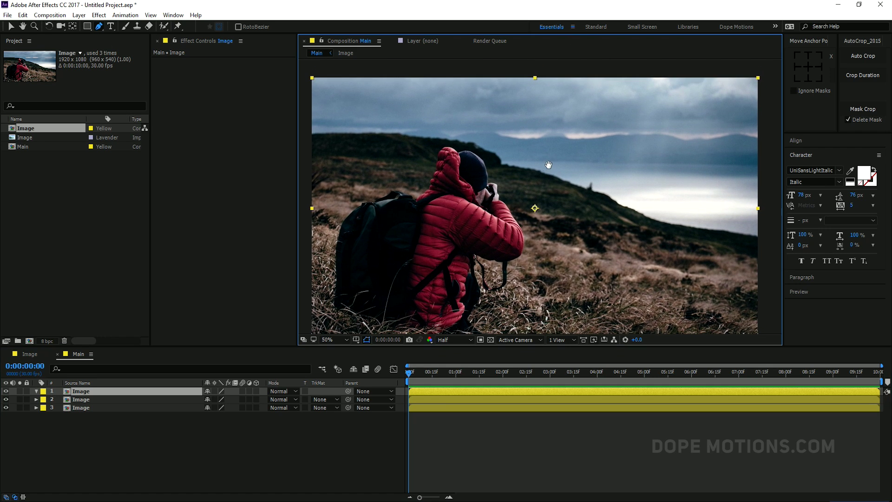
{"action": "left_click", "coordinate": [487, 69]}
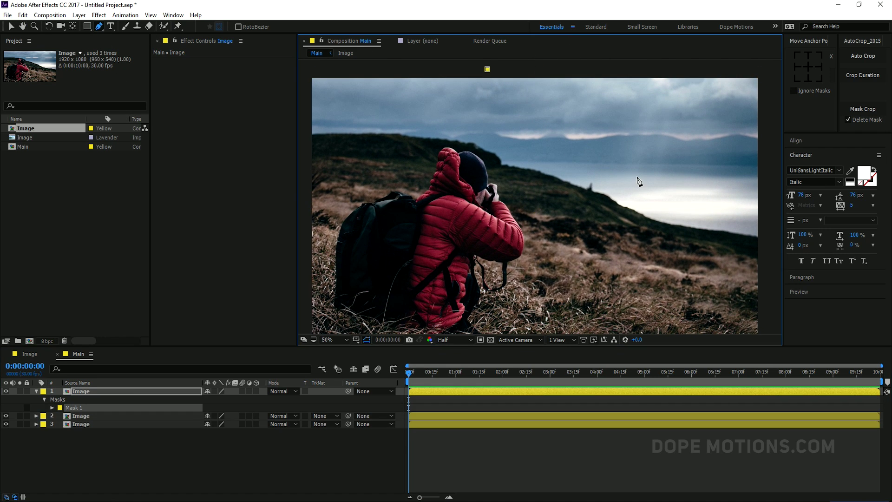
{"action": "left_click", "coordinate": [639, 178]}
{"action": "left_click", "coordinate": [766, 65]}
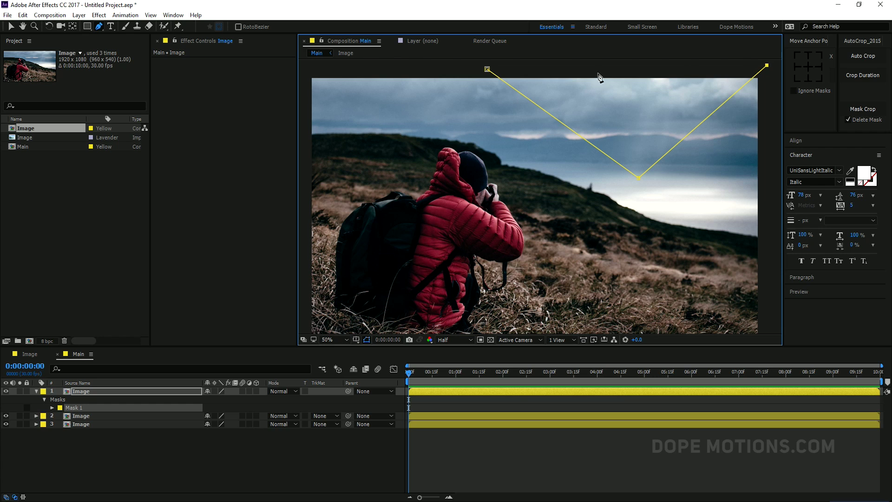
{"action": "left_click", "coordinate": [487, 69]}
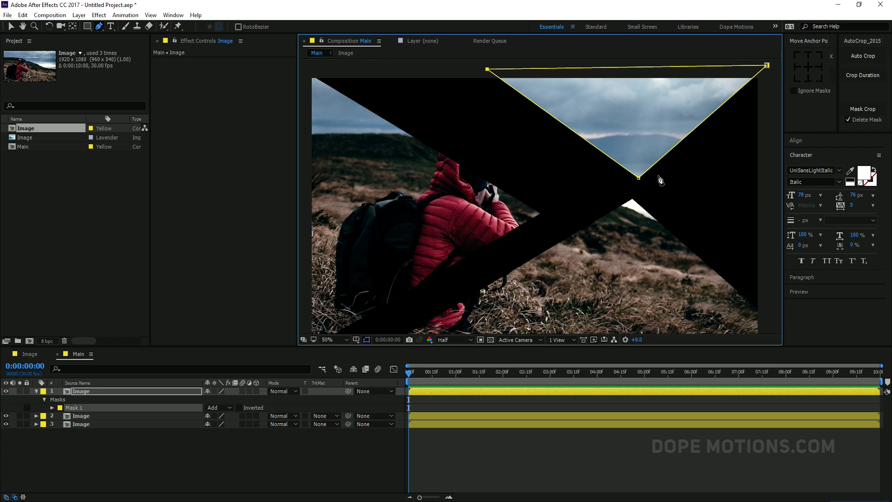
Drag the sky triangle's bottom, top-left and top-right corners into their final positions.
{"action": "left_click_drag", "start_coordinate": [640, 181], "coordinate": [661, 209]}
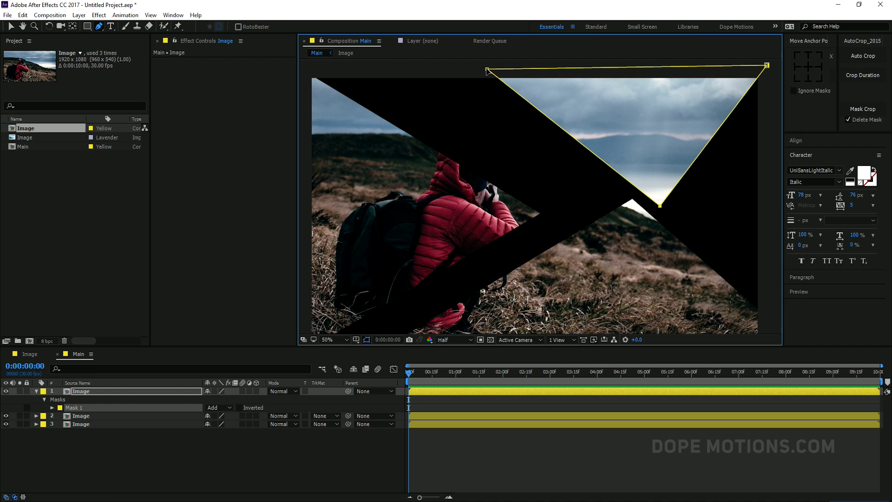
{"action": "left_click_drag", "start_coordinate": [487, 69], "coordinate": [434, 61]}
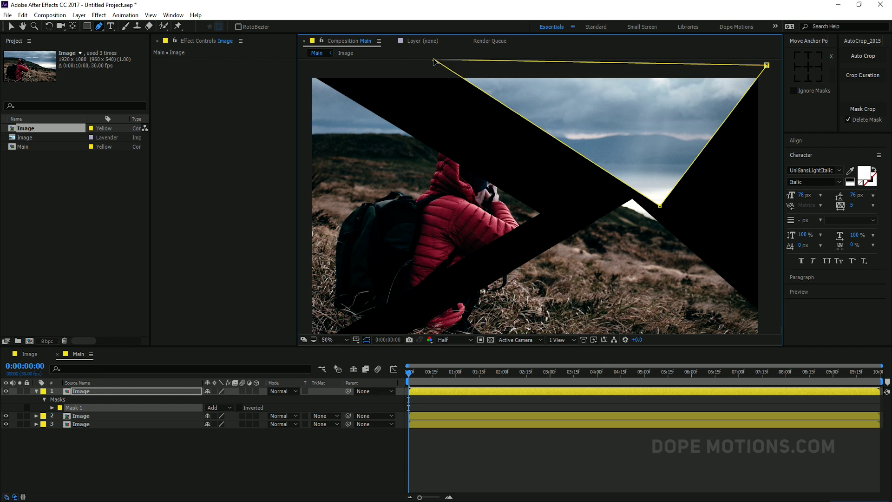
{"action": "left_click_drag", "start_coordinate": [609, 128], "coordinate": [542, 161]}
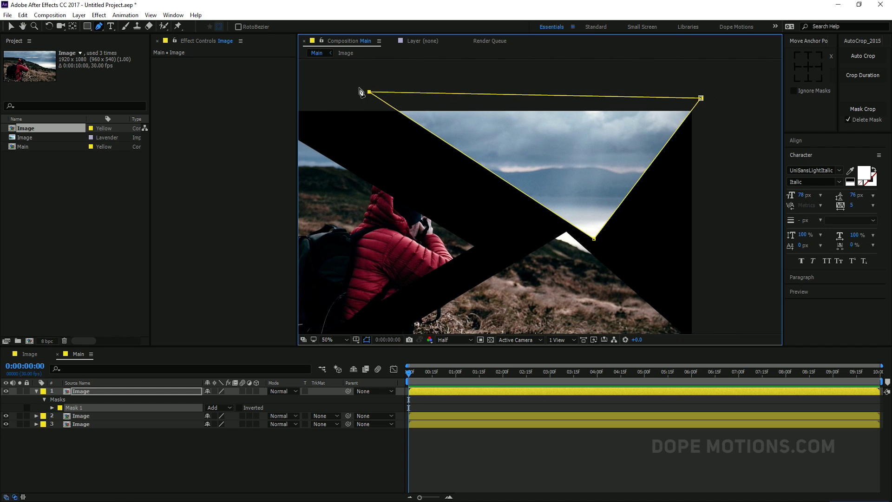
{"action": "left_click_drag", "start_coordinate": [367, 94], "coordinate": [409, 89]}
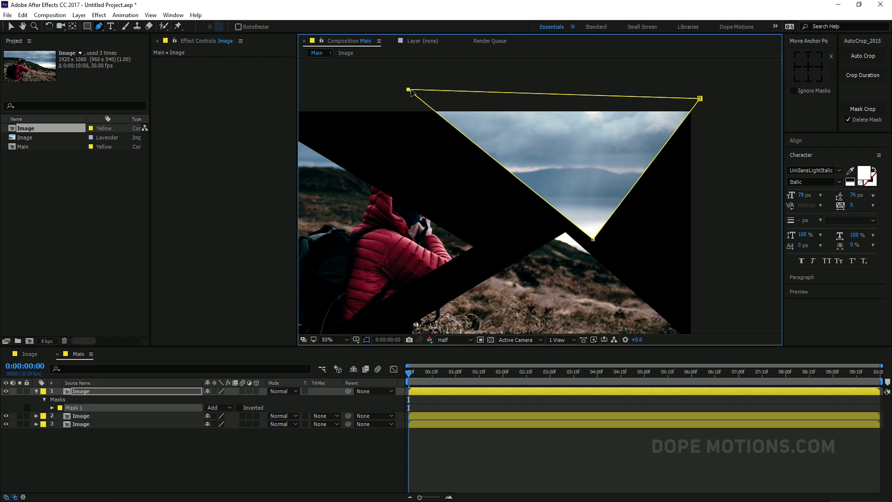
{"action": "left_click_drag", "start_coordinate": [700, 98], "coordinate": [712, 88]}
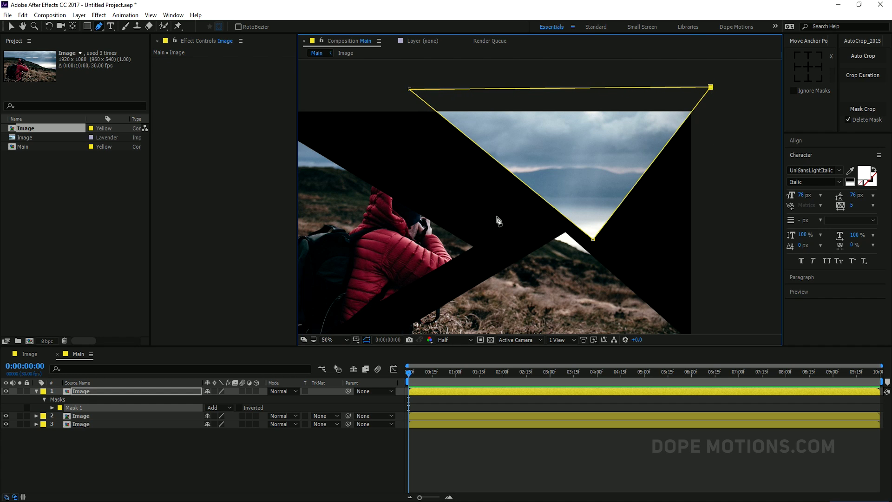
{"action": "left_click_drag", "start_coordinate": [498, 220], "coordinate": [523, 218]}
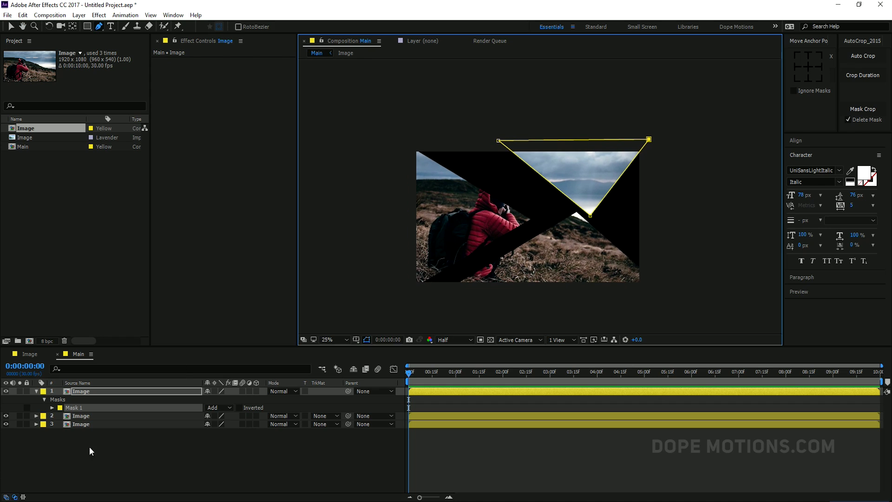
{"action": "left_click", "coordinate": [89, 447]}
{"action": "left_click", "coordinate": [37, 392]}
{"action": "left_click", "coordinate": [85, 393]}
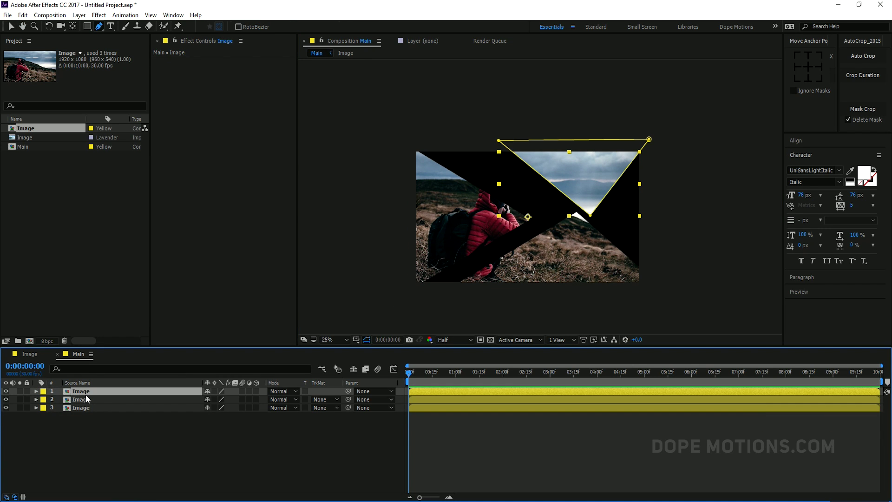
Duplicate the top Image layer, label it red, and move it to the bottom of the stack.
{"action": "key", "text": "ctrl+d"}
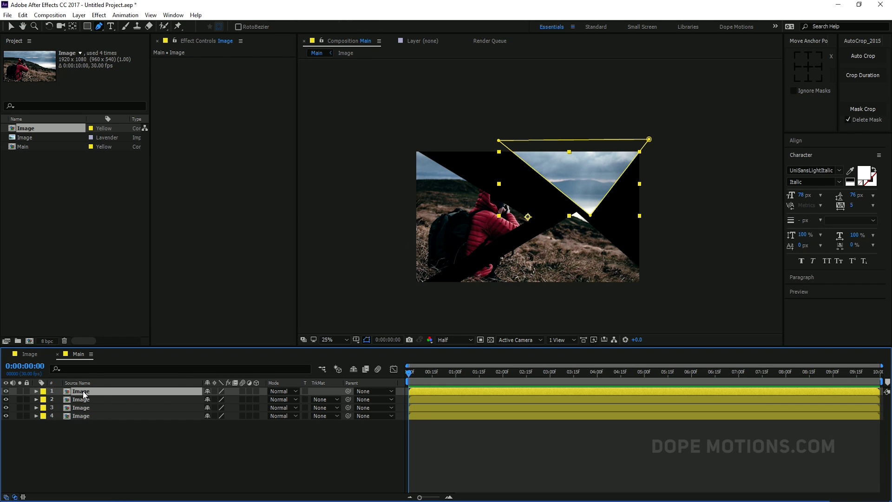
{"action": "left_click", "coordinate": [43, 391]}
{"action": "left_click", "coordinate": [69, 232]}
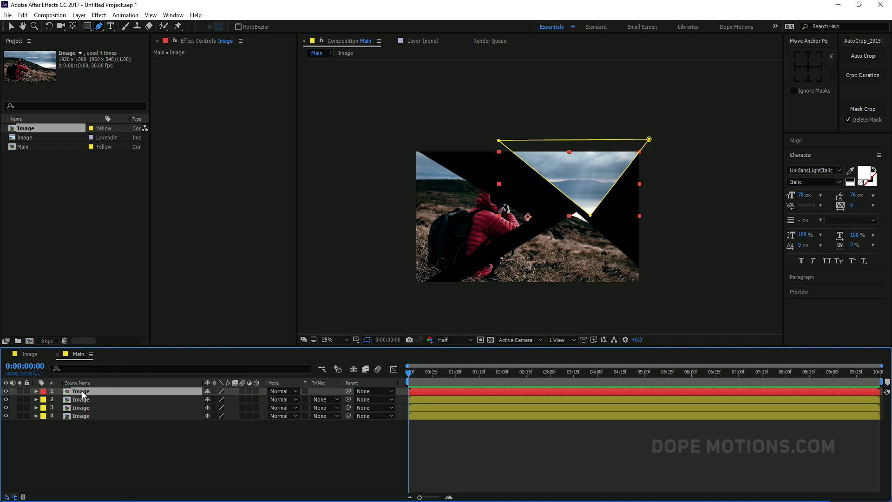
{"action": "left_click_drag", "start_coordinate": [81, 391], "coordinate": [75, 416]}
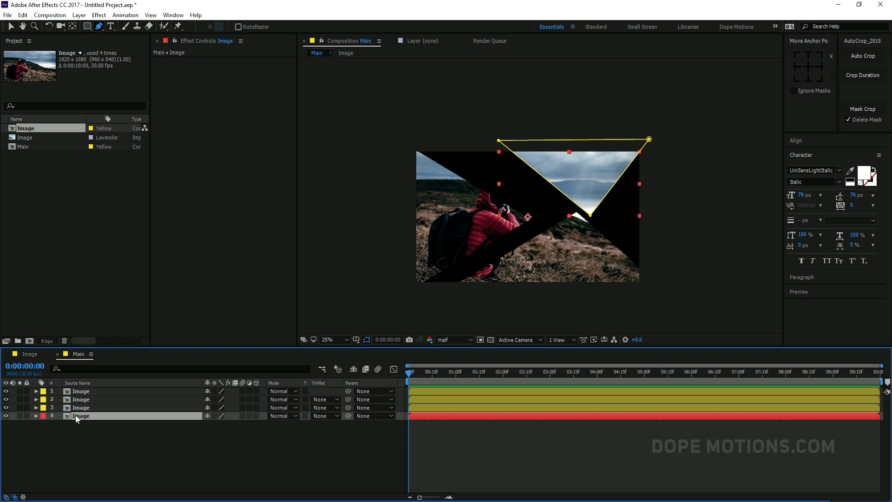
Delete the red layer's Mask 1 so the full photo shows, then return to the Selection tool.
{"action": "key", "text": "m"}
{"action": "left_click", "coordinate": [71, 424]}
{"action": "key", "text": "Delete"}
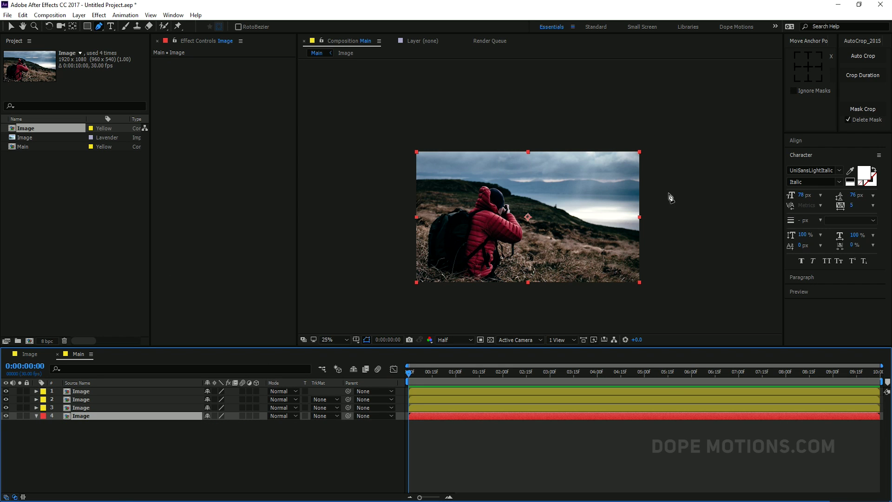
{"action": "left_click", "coordinate": [11, 28]}
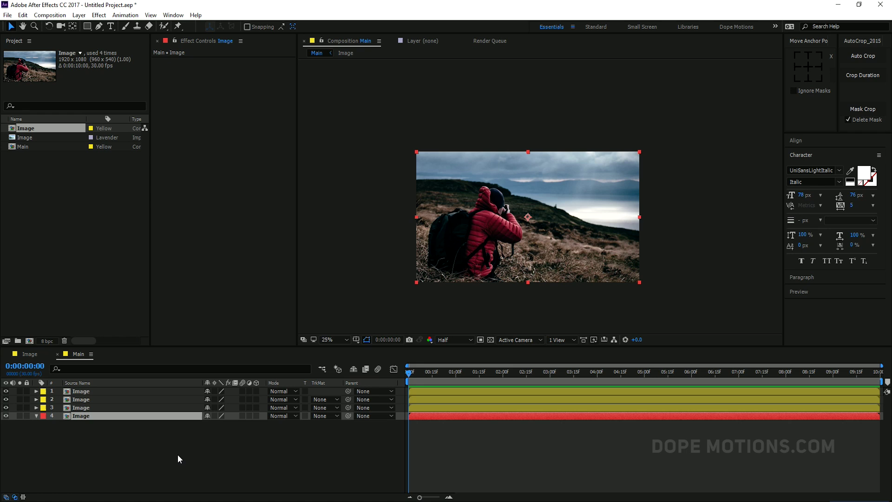
{"action": "left_click", "coordinate": [82, 406]}
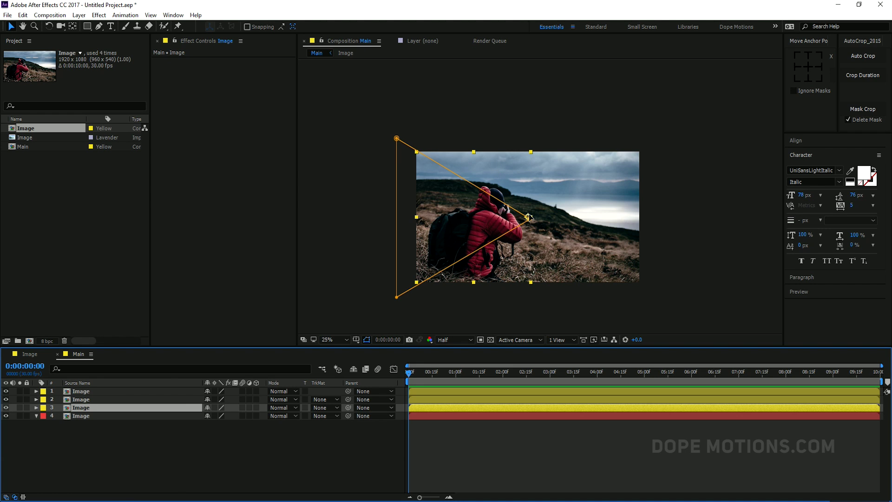
Apply Drop Shadow to the third Image layer, setting distance 37 and direction 98°.
{"action": "key", "text": "ctrl+space"}
{"action": "type", "text": "drop"}
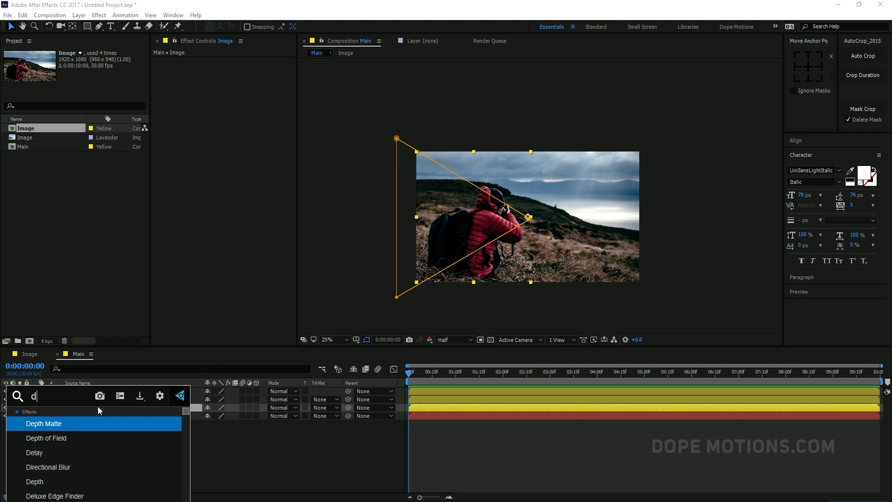
{"action": "left_click", "coordinate": [68, 424]}
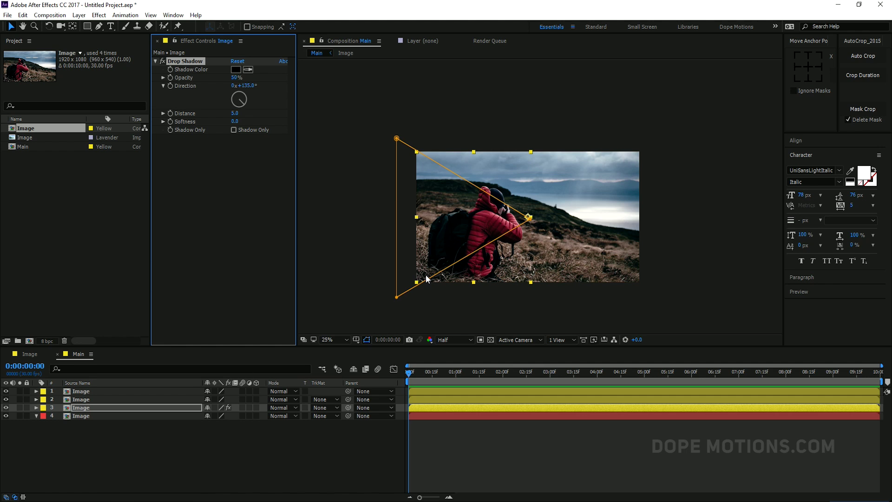
{"action": "scroll", "coordinate": [427, 278], "scroll_direction": "up", "scroll_amount": 2}
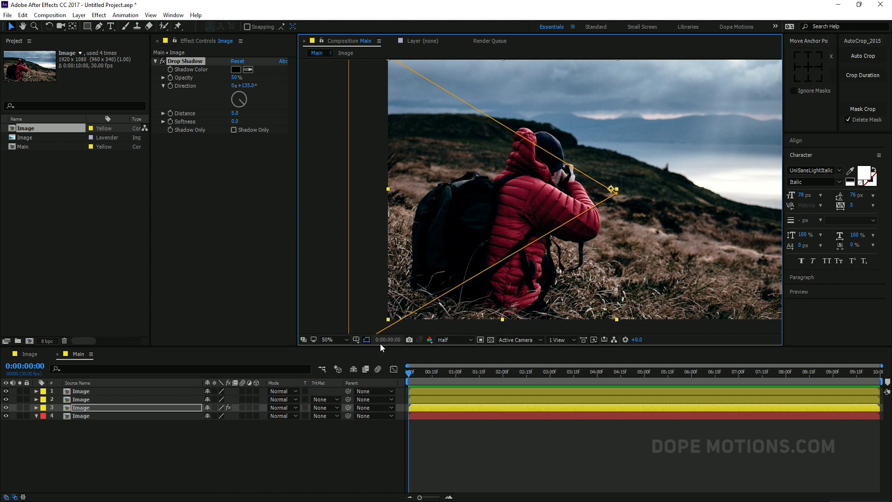
{"action": "left_click", "coordinate": [367, 339]}
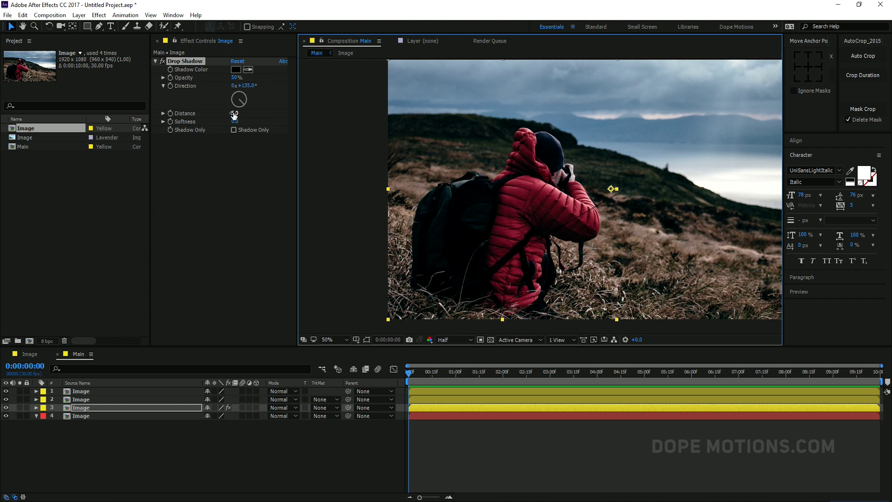
{"action": "mouse_move", "coordinate": [235, 115]}
{"action": "left_mouse_down"}
{"action": "mouse_move", "coordinate": [250, 113]}
{"action": "mouse_move", "coordinate": [246, 121]}
{"action": "left_mouse_up"}
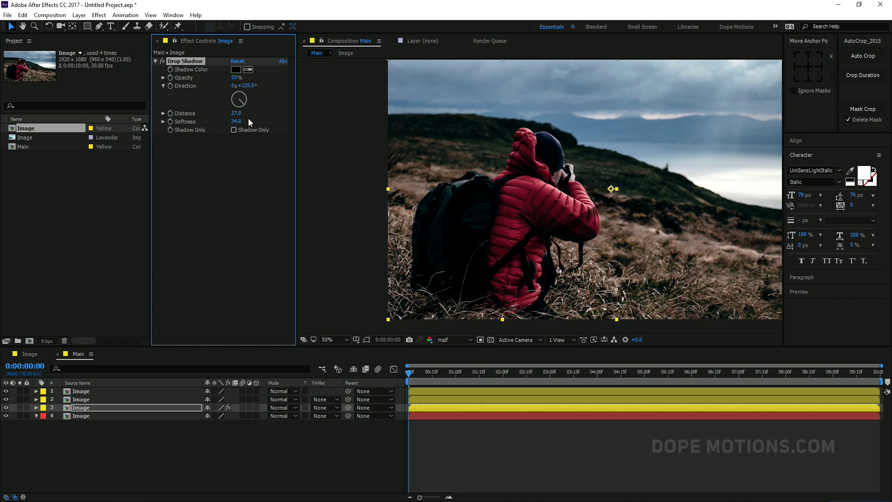
{"action": "left_click_drag", "start_coordinate": [239, 85], "coordinate": [229, 85]}
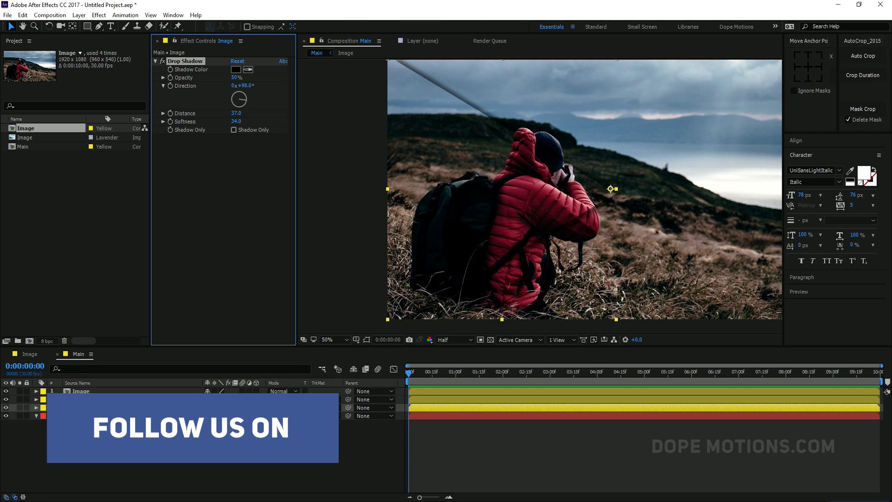
Paste the drop shadow onto layers 2 and 1, giving the top layer a new direction and distance 12.
{"action": "left_click", "coordinate": [84, 400]}
{"action": "key", "text": "ctrl+v"}
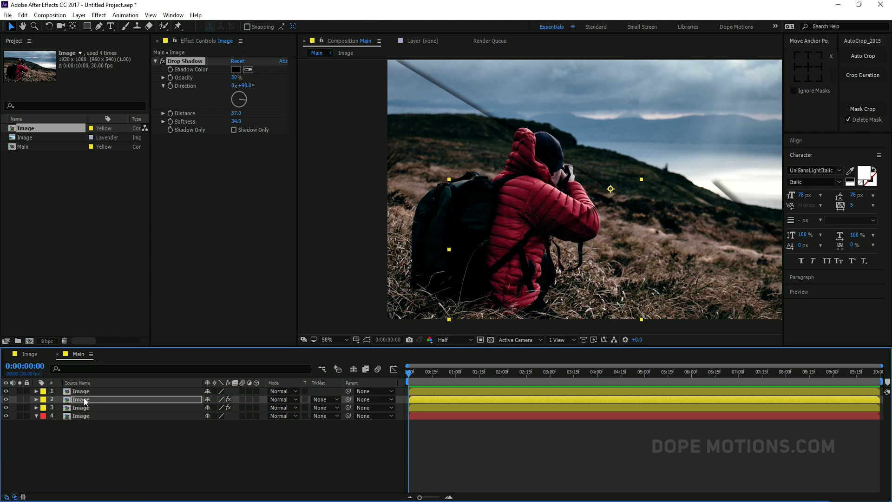
{"action": "left_click", "coordinate": [84, 393]}
{"action": "key", "text": "ctrl+v"}
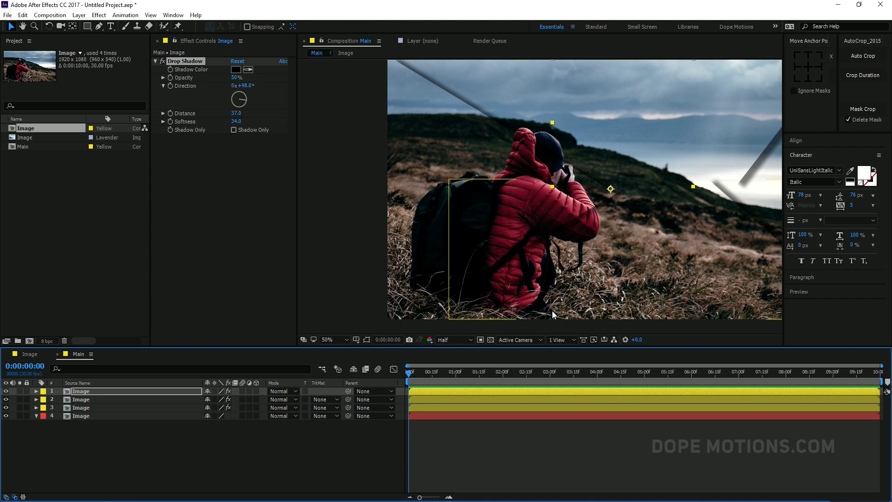
{"action": "scroll", "coordinate": [628, 269], "scroll_direction": "right", "scroll_amount": 5}
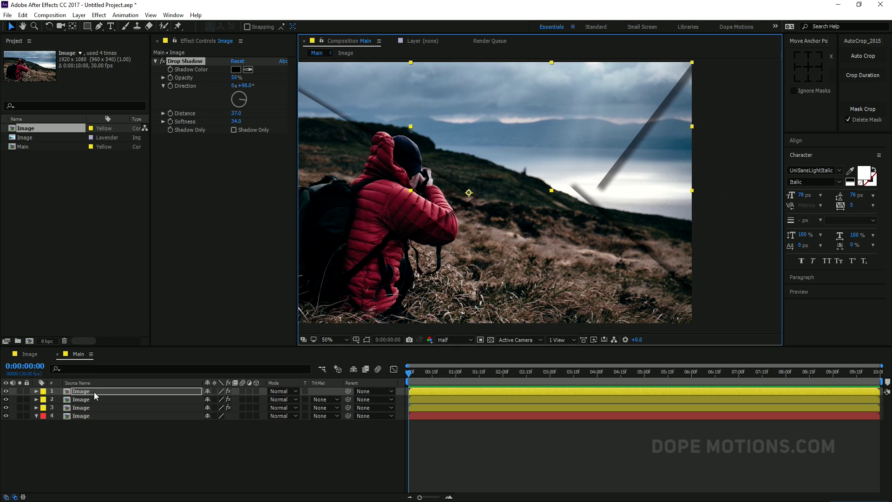
{"action": "left_click", "coordinate": [104, 368]}
{"action": "left_click_drag", "start_coordinate": [245, 85], "coordinate": [287, 97]}
{"action": "left_click_drag", "start_coordinate": [561, 127], "coordinate": [565, 147]}
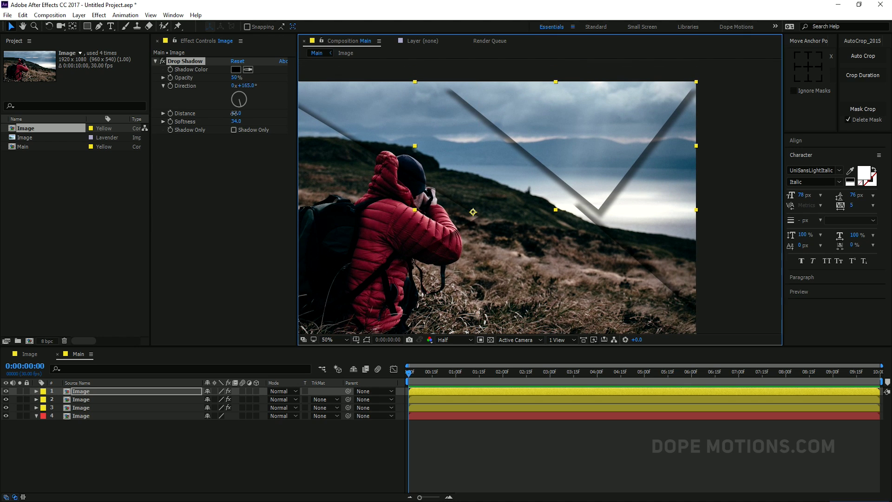
{"action": "left_click_drag", "start_coordinate": [236, 113], "coordinate": [225, 116]}
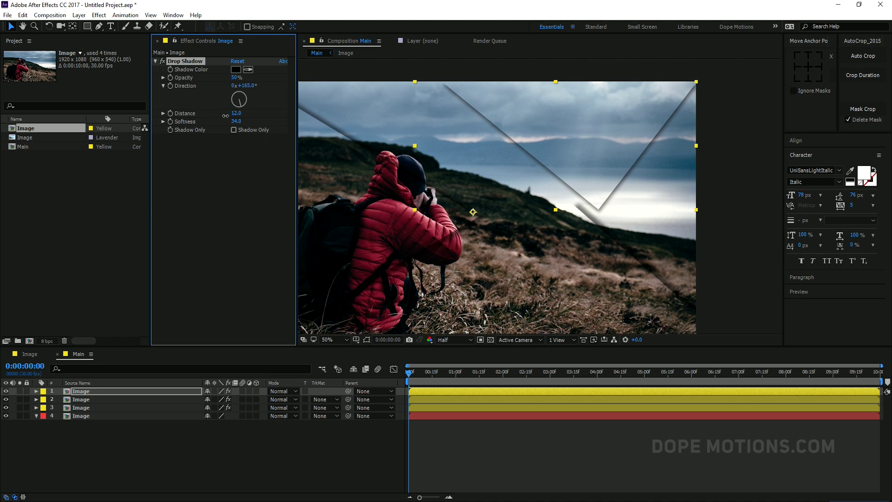
Give layer 2's shadow a 6° direction and distance 10, then enlarge the composition viewer.
{"action": "left_click", "coordinate": [88, 400]}
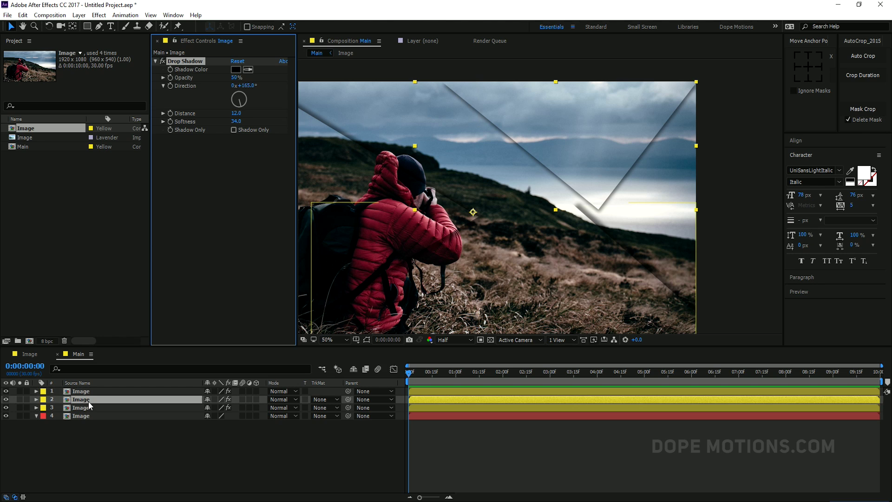
{"action": "left_click_drag", "start_coordinate": [242, 85], "coordinate": [199, 85]}
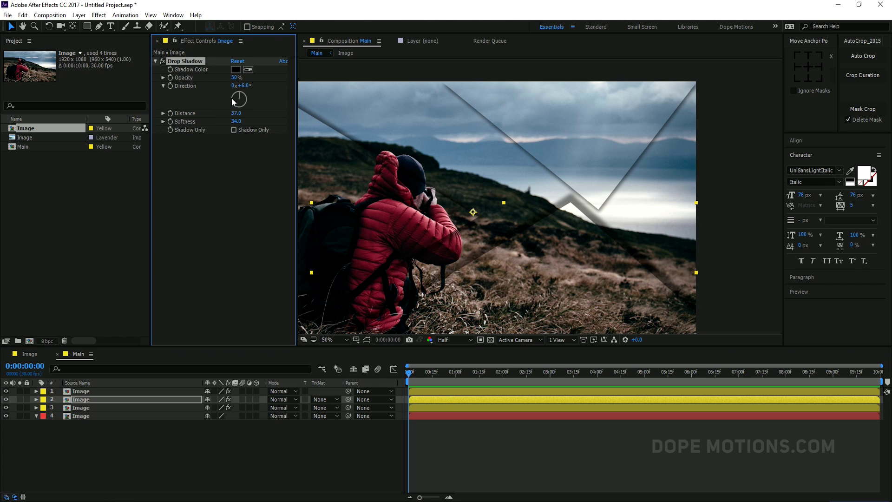
{"action": "left_click_drag", "start_coordinate": [235, 113], "coordinate": [224, 115]}
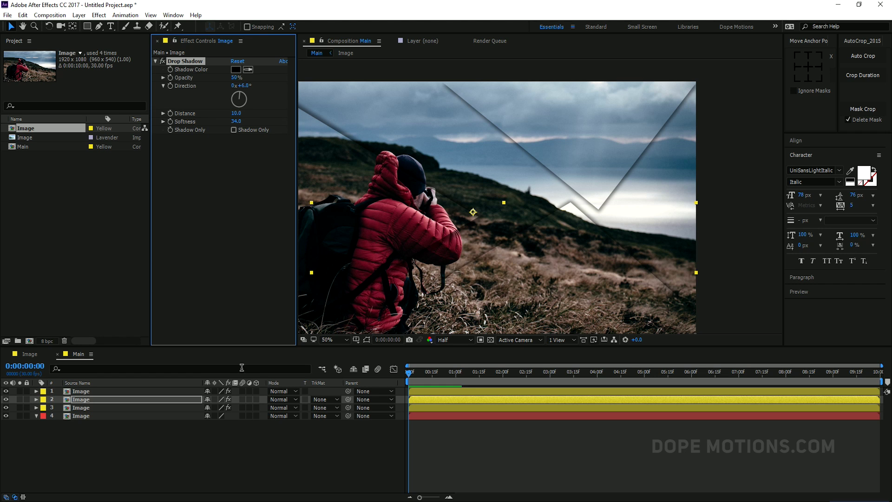
{"action": "left_click", "coordinate": [229, 434]}
{"action": "left_click_drag", "start_coordinate": [481, 251], "coordinate": [538, 233]}
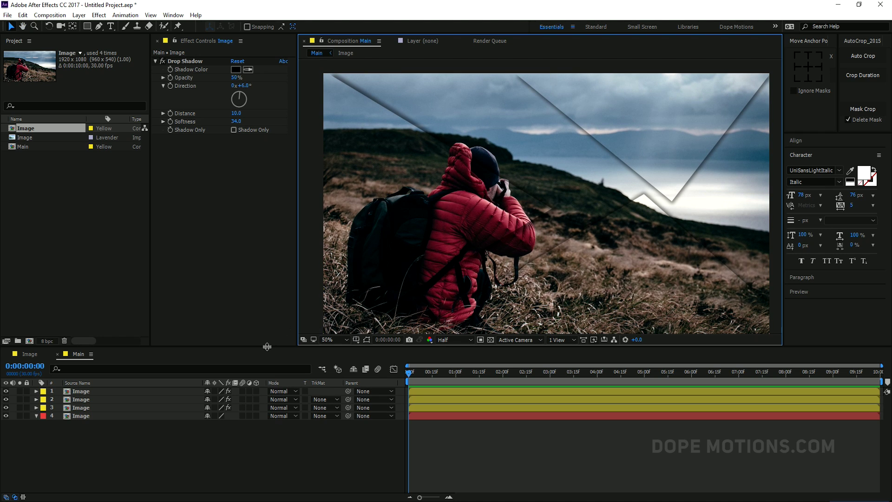
{"action": "left_click_drag", "start_coordinate": [266, 347], "coordinate": [264, 361]}
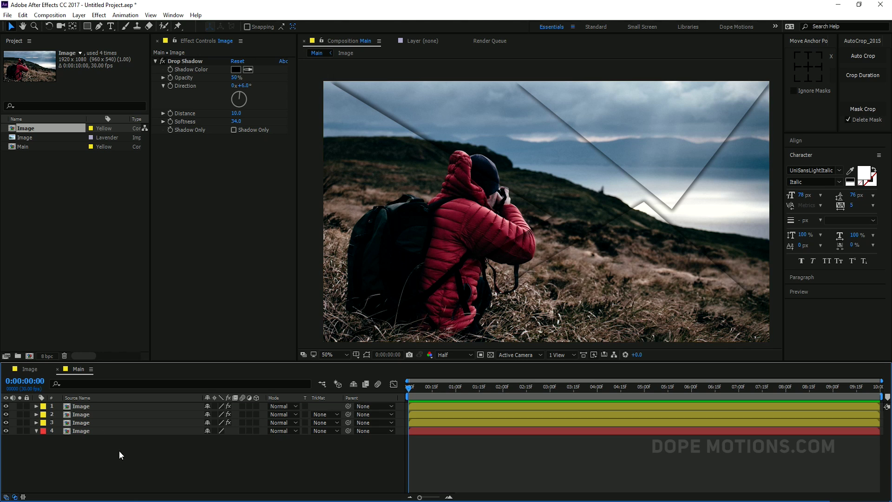
Make all four Image layers 3D and add a two-node 35mm Camera 1.
{"action": "left_click_drag", "start_coordinate": [257, 406], "coordinate": [257, 432]}
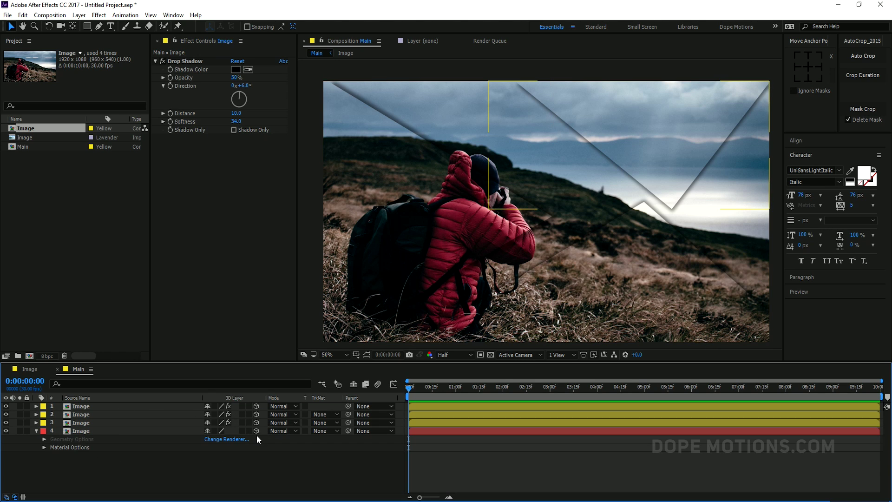
{"action": "left_click", "coordinate": [37, 431]}
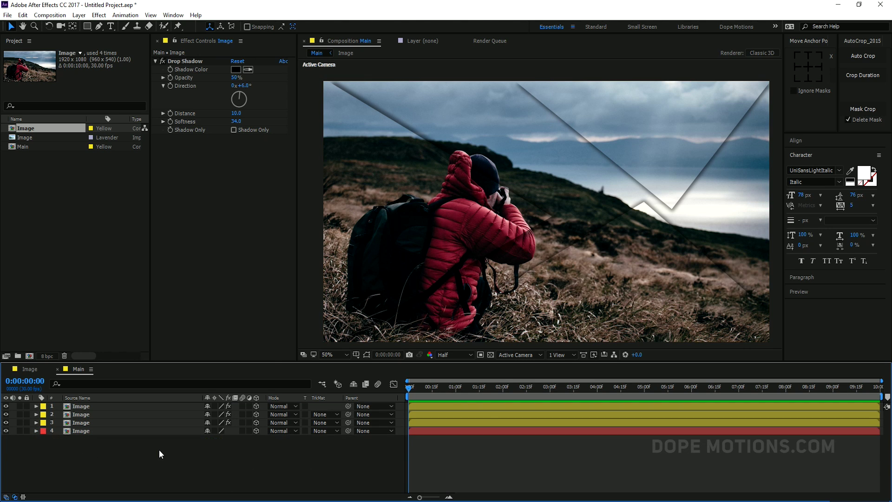
{"action": "right_click", "coordinate": [159, 451]}
{"action": "mouse_move", "coordinate": [209, 359]}
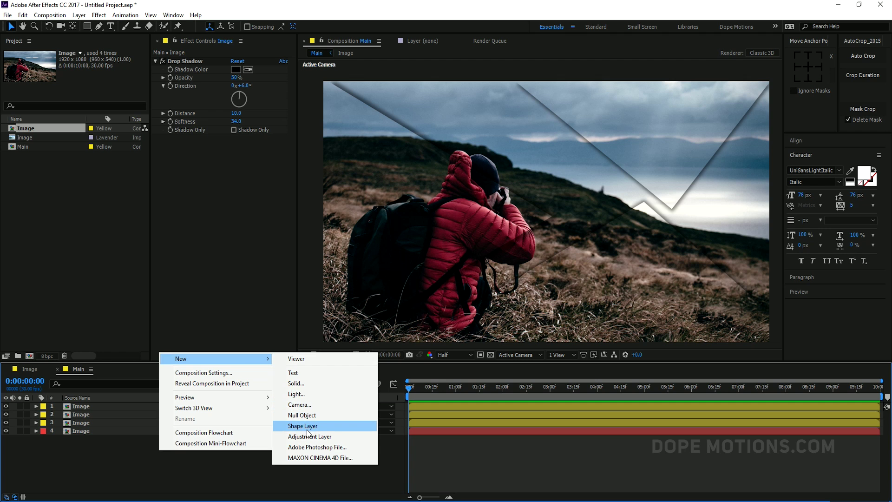
{"action": "left_click", "coordinate": [309, 406]}
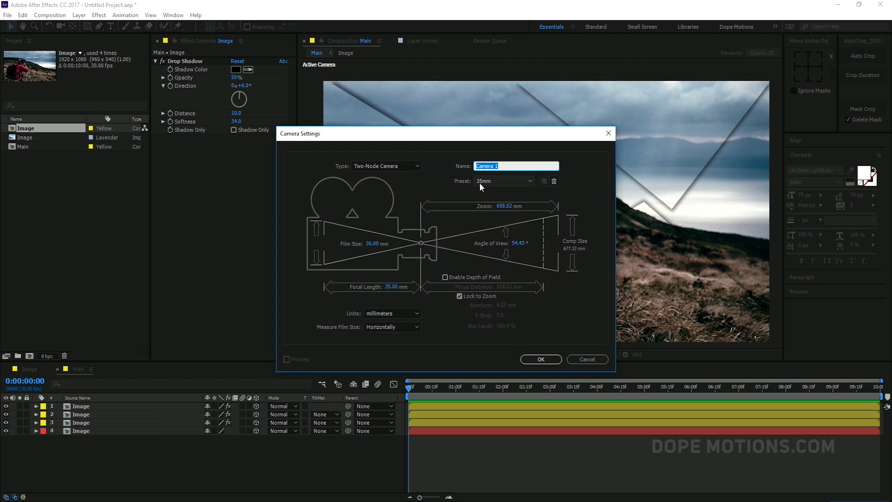
{"action": "left_click", "coordinate": [539, 359]}
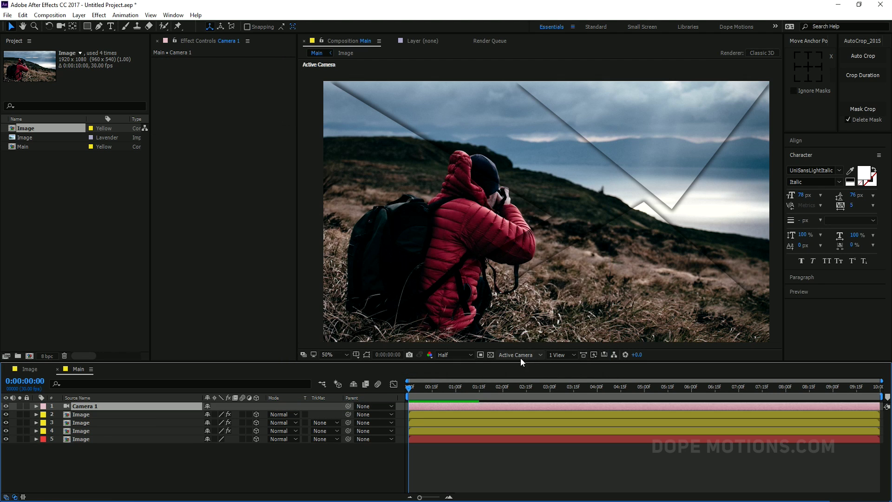
{"action": "right_click", "coordinate": [174, 462]}
Add a 3D Null 1 and parent Camera 1 to it.
{"action": "mouse_move", "coordinate": [226, 367]}
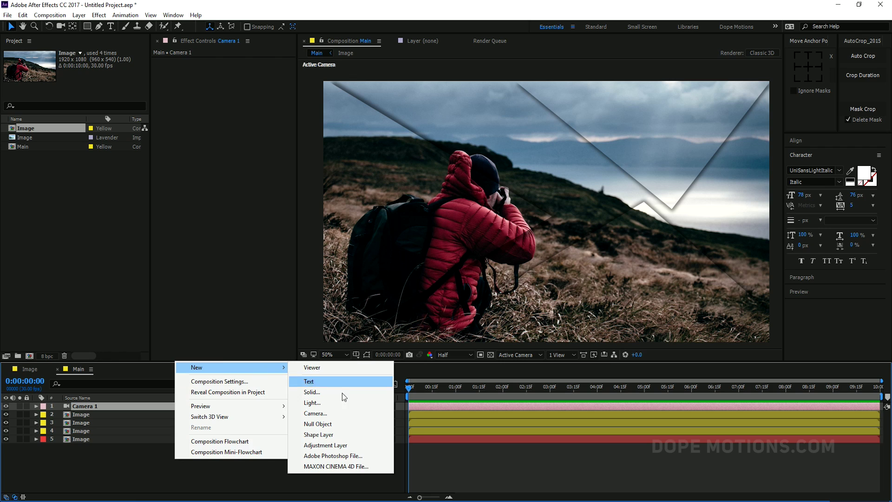
{"action": "left_click", "coordinate": [319, 424]}
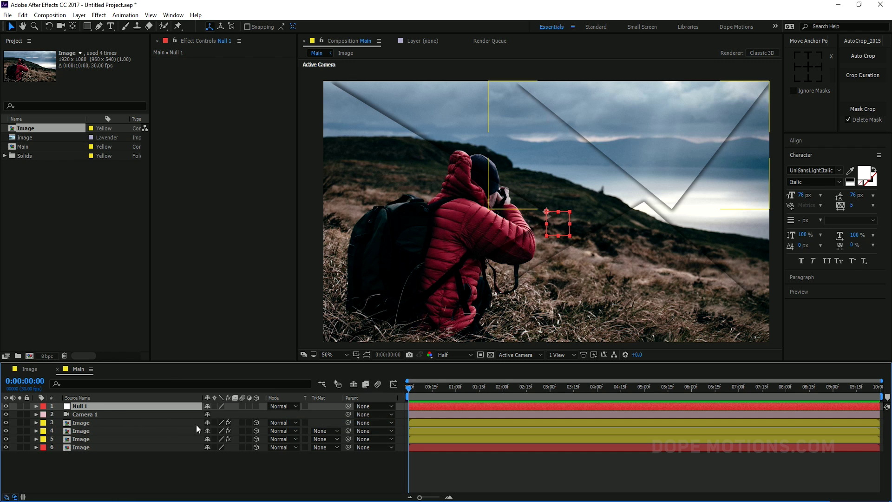
{"action": "left_click", "coordinate": [256, 406]}
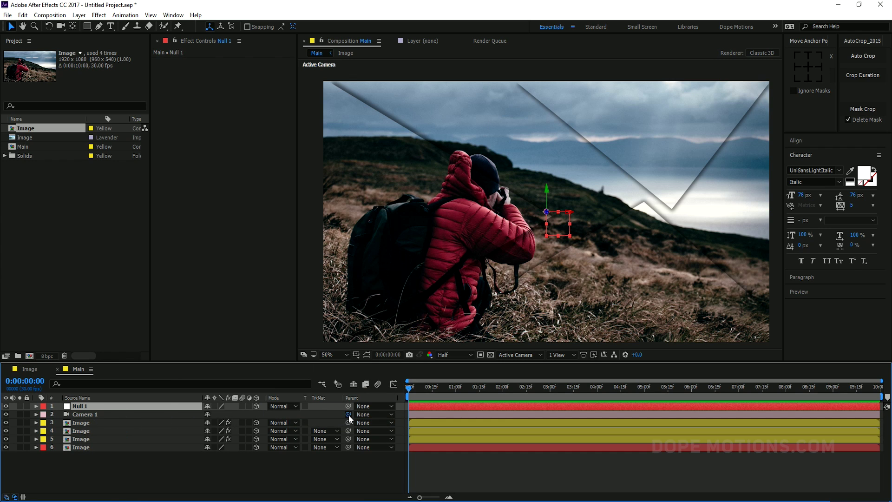
{"action": "left_click_drag", "start_coordinate": [348, 415], "coordinate": [86, 406]}
In Top view, push Image layers 3, 4 and 5 progressively farther back in depth, then return to Active Camera.
{"action": "left_click", "coordinate": [524, 355]}
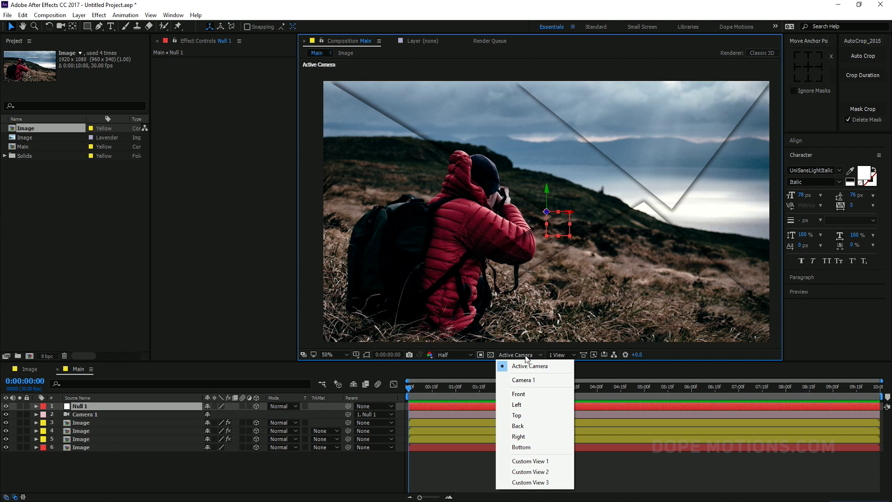
{"action": "left_click", "coordinate": [521, 416]}
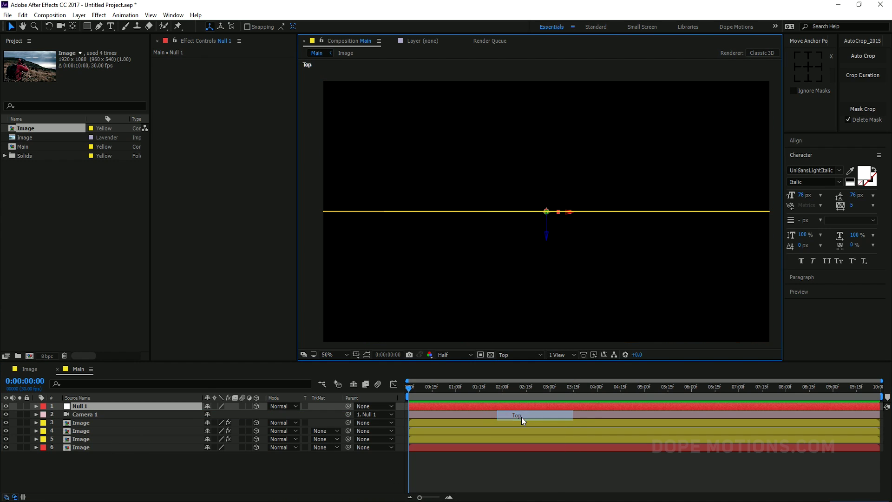
{"action": "left_click", "coordinate": [82, 423]}
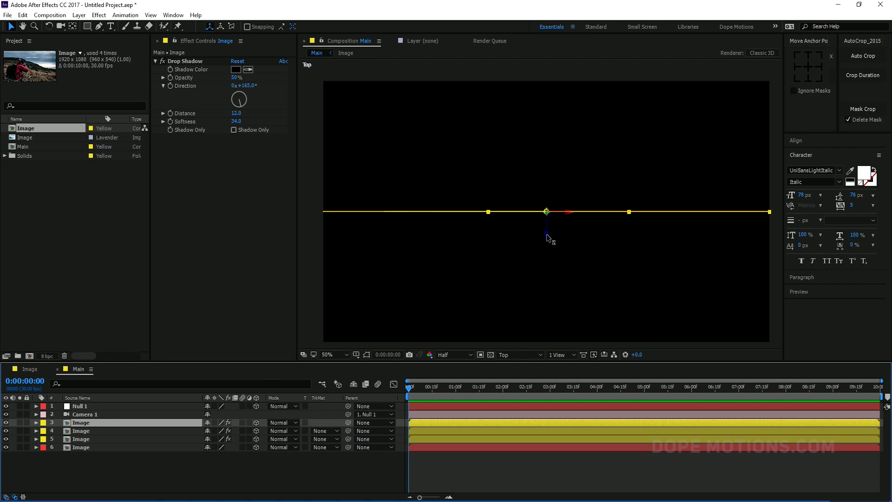
{"action": "left_click_drag", "start_coordinate": [547, 238], "coordinate": [548, 303]}
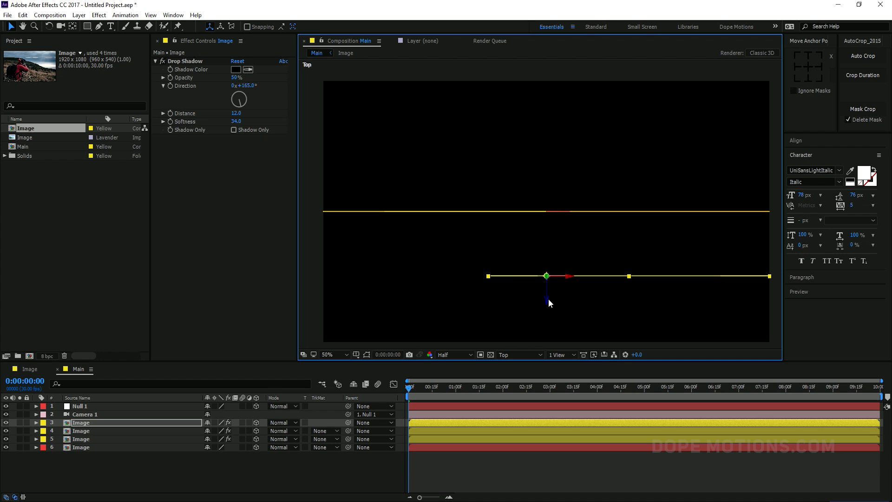
{"action": "left_click", "coordinate": [83, 431]}
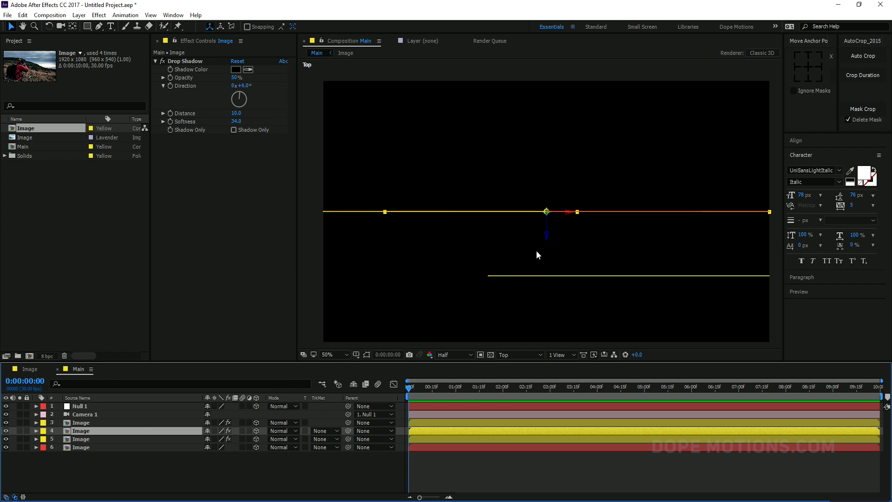
{"action": "key", "text": "comma"}
{"action": "left_click_drag", "start_coordinate": [543, 223], "coordinate": [542, 286]}
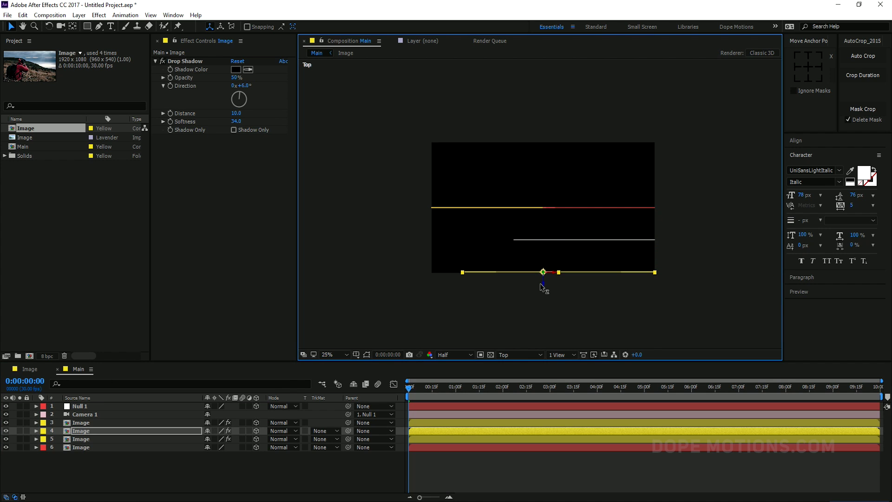
{"action": "left_click", "coordinate": [82, 440]}
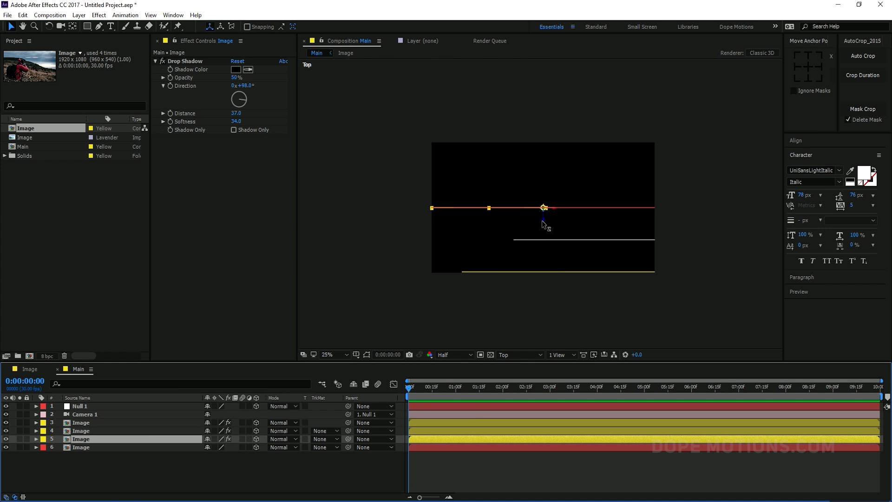
{"action": "left_click_drag", "start_coordinate": [543, 222], "coordinate": [541, 316]}
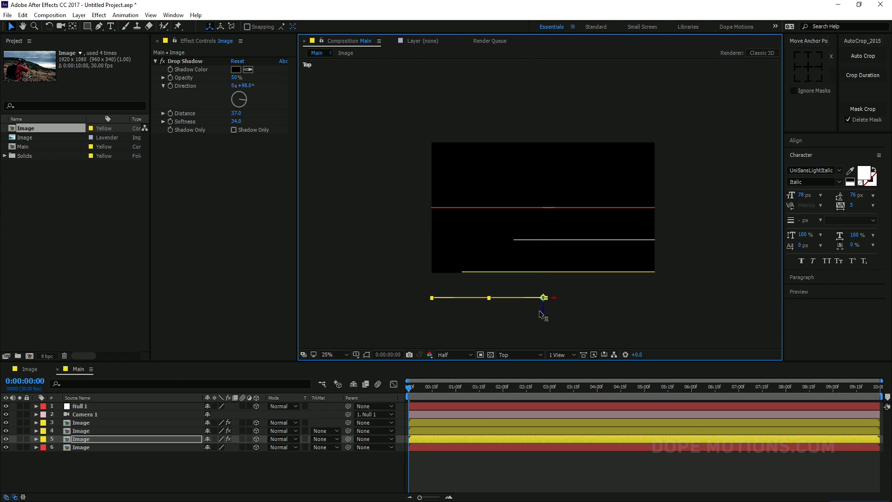
{"action": "left_click", "coordinate": [528, 356]}
{"action": "left_click", "coordinate": [529, 362]}
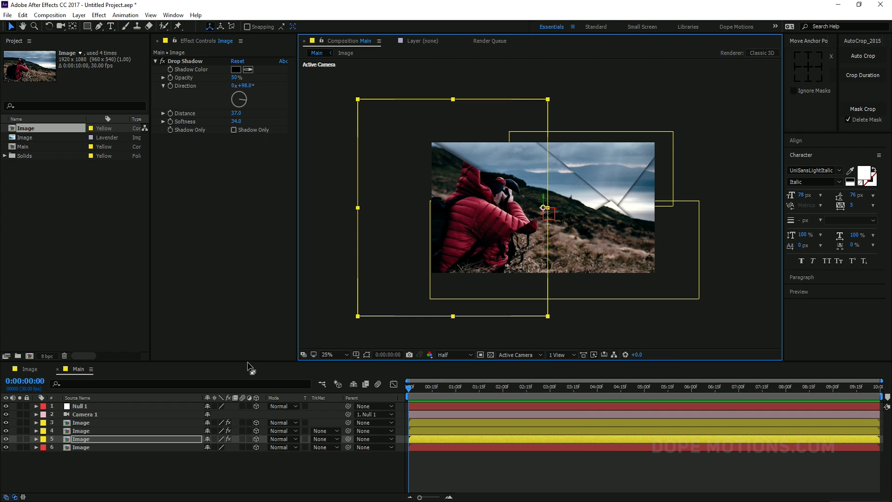
Shift Image layer 3 slightly to the right.
{"action": "left_click", "coordinate": [141, 460]}
{"action": "scroll", "coordinate": [579, 217], "scroll_direction": "up", "scroll_amount": 2}
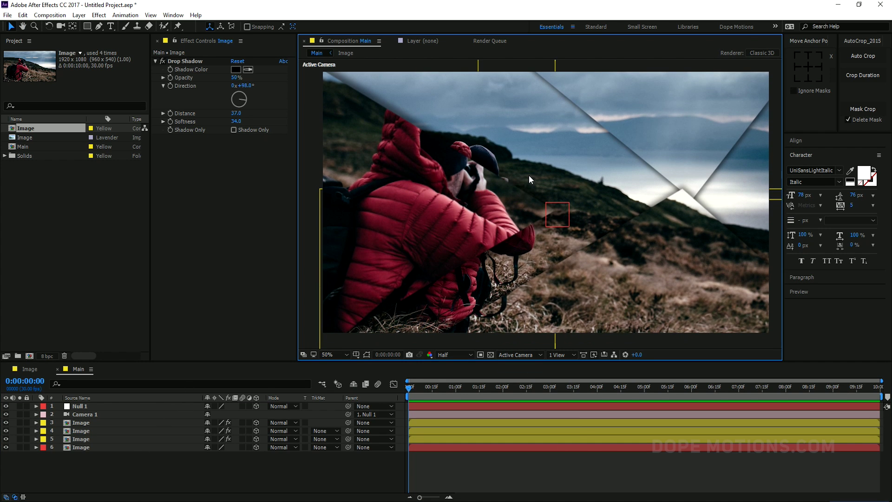
{"action": "left_click", "coordinate": [84, 424]}
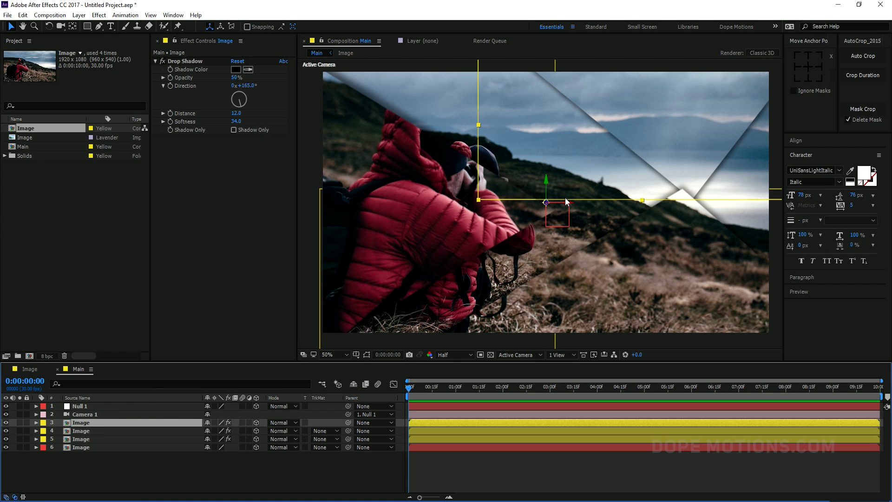
{"action": "left_click_drag", "start_coordinate": [566, 202], "coordinate": [588, 205]}
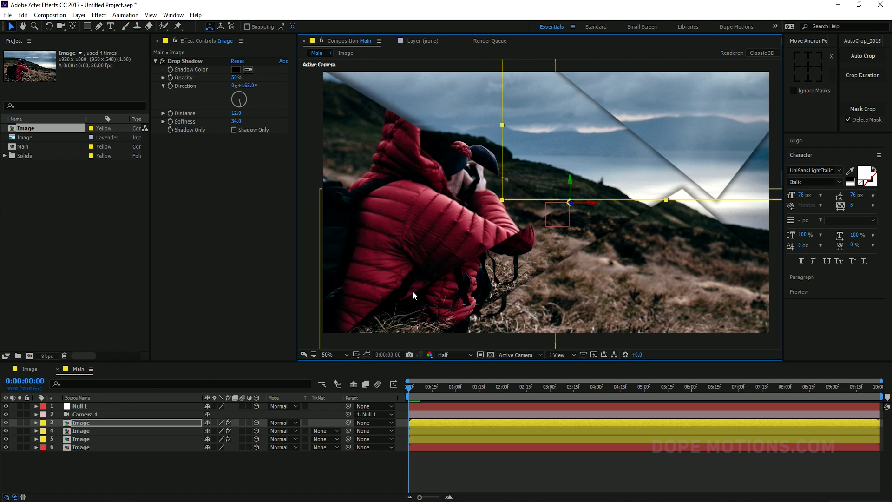
Set the bottom Image layer's Scale to 130%.
{"action": "left_click", "coordinate": [85, 448]}
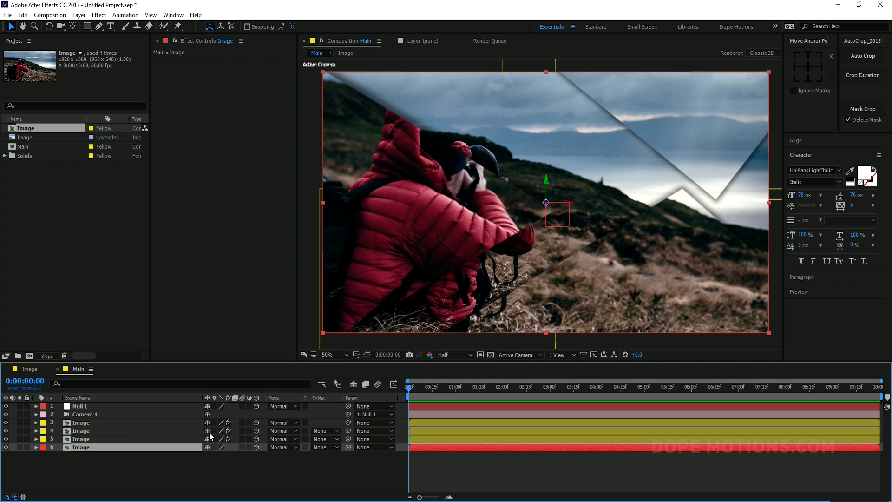
{"action": "key", "text": "s"}
{"action": "left_click_drag", "start_coordinate": [247, 459], "coordinate": [250, 468]}
{"action": "left_click", "coordinate": [250, 455]}
{"action": "type", "text": "1"}
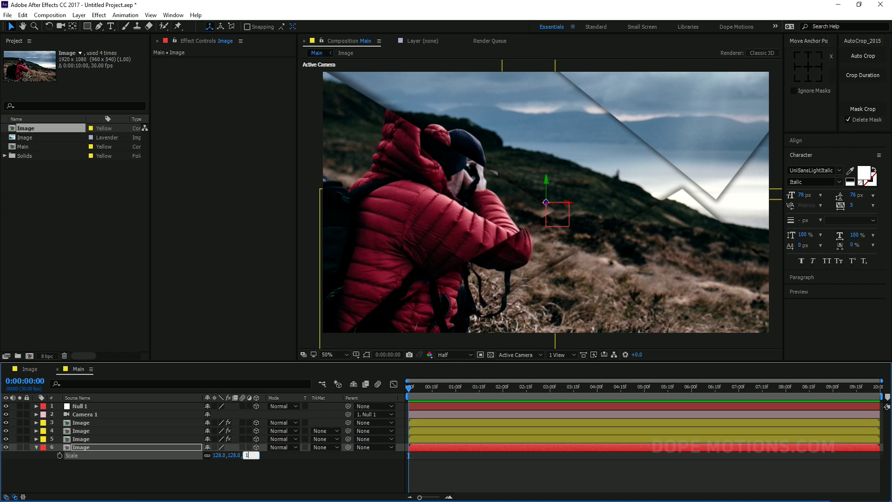
{"action": "type", "text": "30"}
{"action": "left_click", "coordinate": [210, 483]}
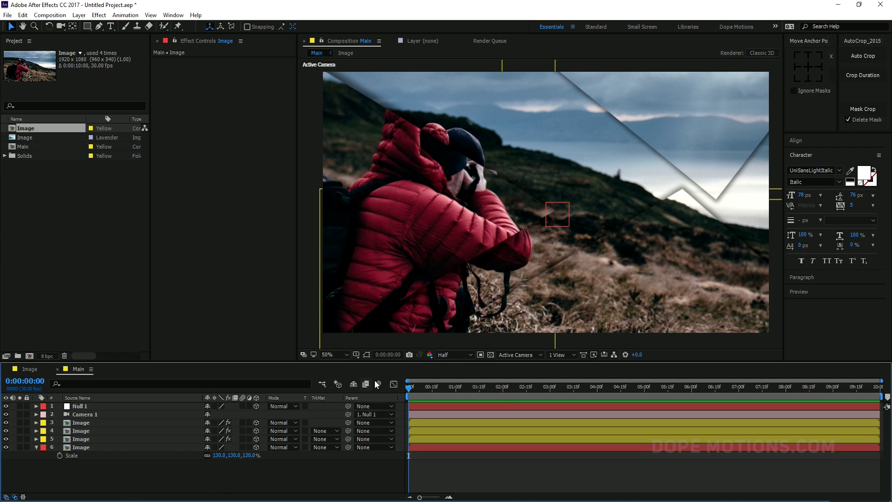
Slide Null 1's Position sideways and scrub the timeline to preview the camera move.
{"action": "left_click", "coordinate": [92, 405]}
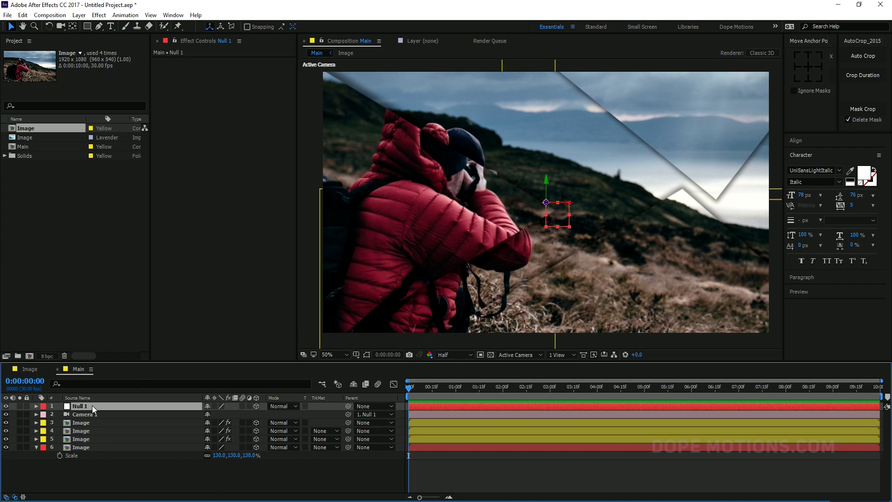
{"action": "key", "text": "p"}
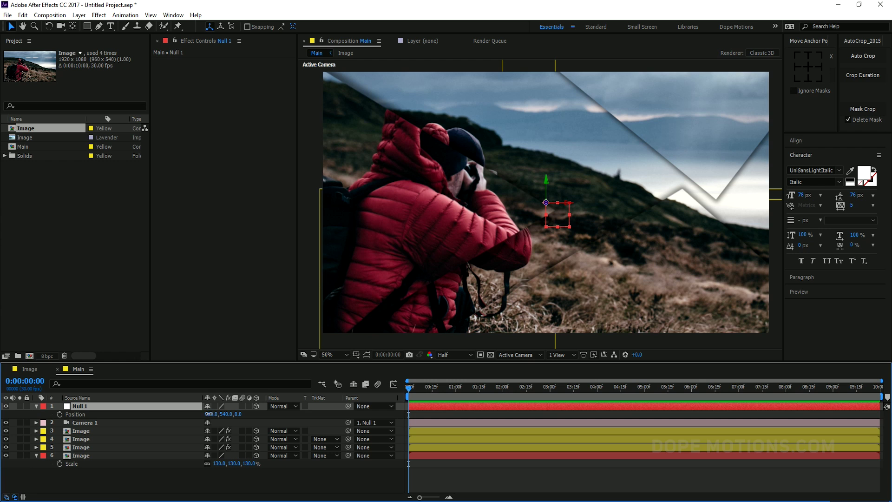
{"action": "left_click_drag", "start_coordinate": [207, 414], "coordinate": [219, 413]}
{"action": "left_click", "coordinate": [332, 270]}
{"action": "key", "text": "ctrl+shift+h"}
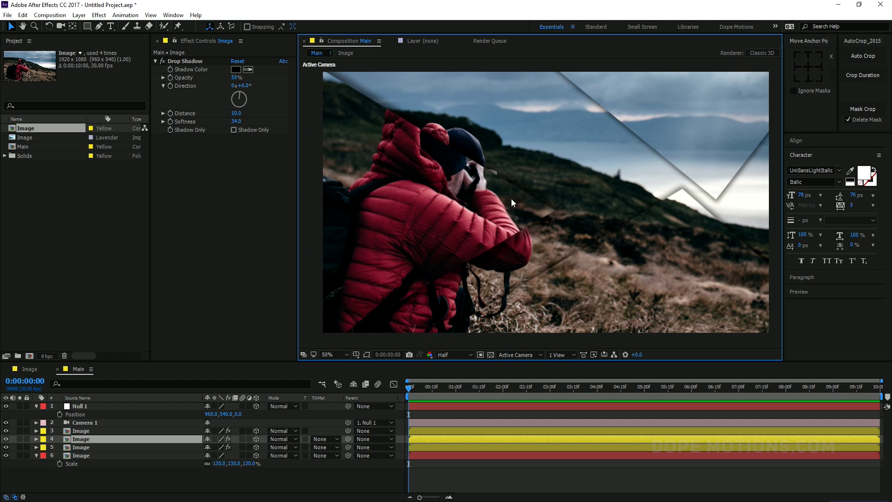
{"action": "left_click_drag", "start_coordinate": [423, 395], "coordinate": [511, 391]}
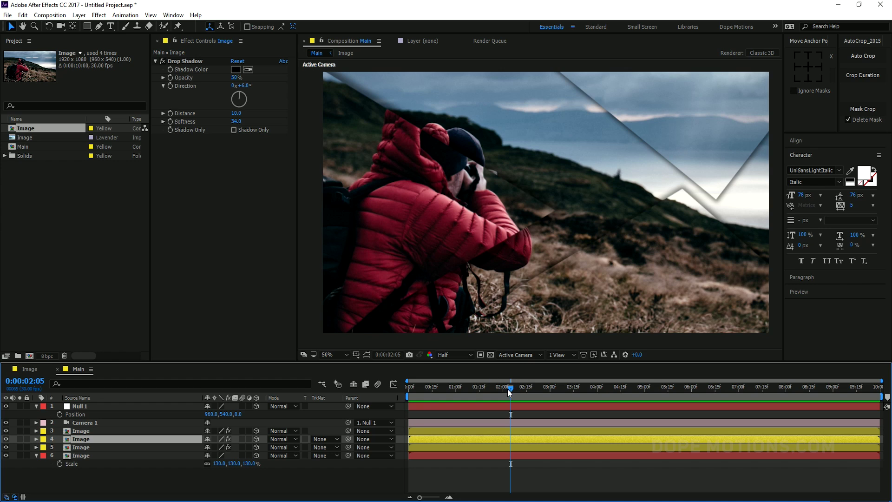
At 0:00:01:15, collapse Null 1 and reveal Position on Image layers 3, 4 and 5.
{"action": "left_click_drag", "start_coordinate": [507, 389], "coordinate": [479, 394]}
{"action": "left_click", "coordinate": [36, 406]}
{"action": "left_click", "coordinate": [81, 424]}
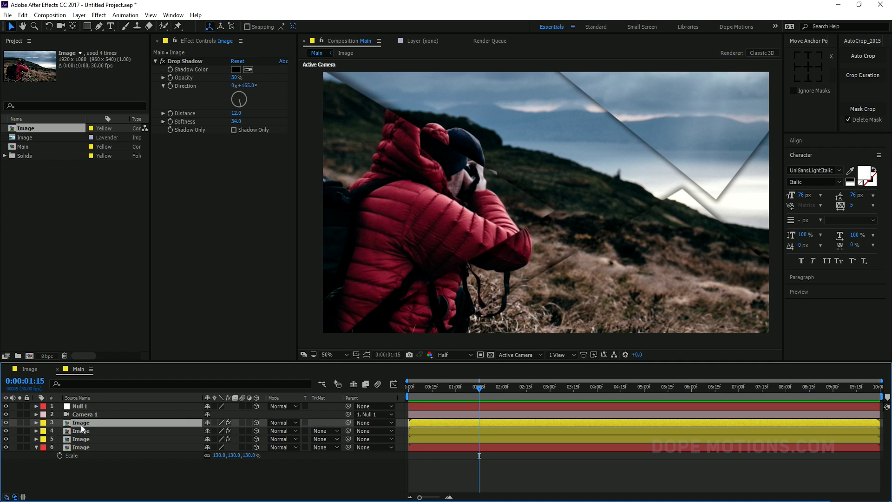
{"action": "left_click", "coordinate": [83, 438], "text": "shift"}
{"action": "key", "text": "p"}
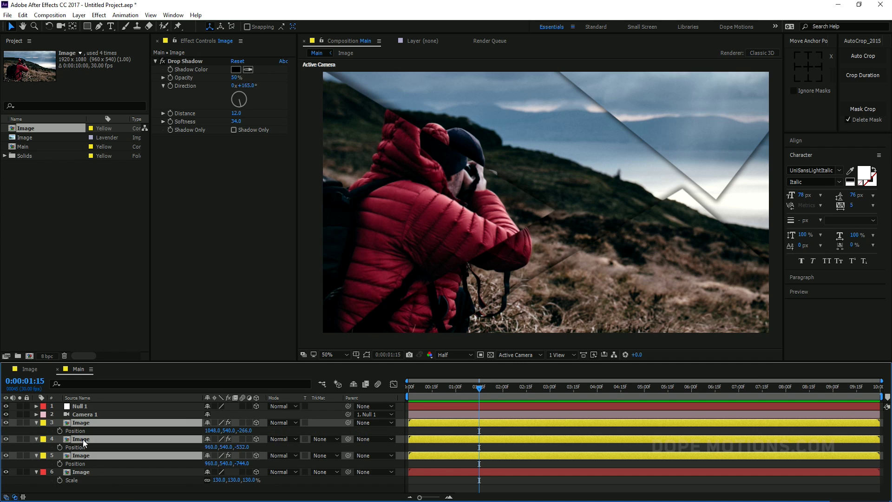
Keyframe the three pieces' Position at 1:15, then at 0s push the first piece above the frame.
{"action": "left_click", "coordinate": [59, 431]}
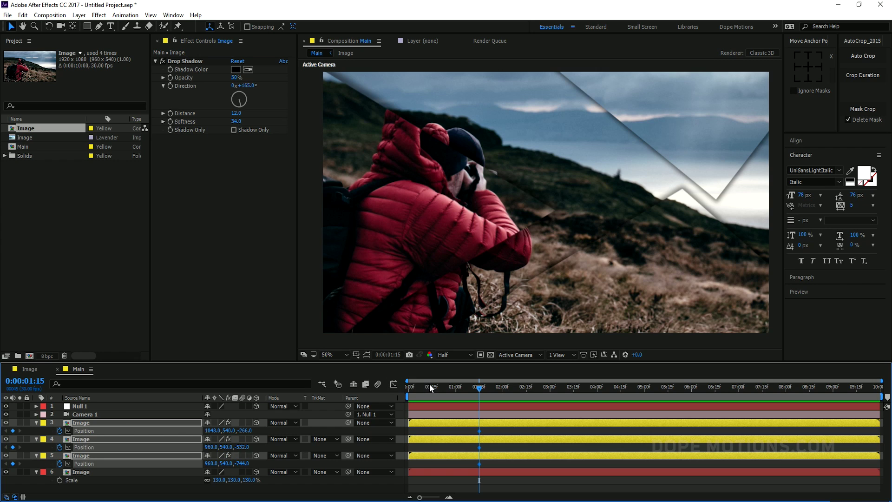
{"action": "left_click_drag", "start_coordinate": [427, 385], "coordinate": [402, 388]}
{"action": "left_click", "coordinate": [96, 481]}
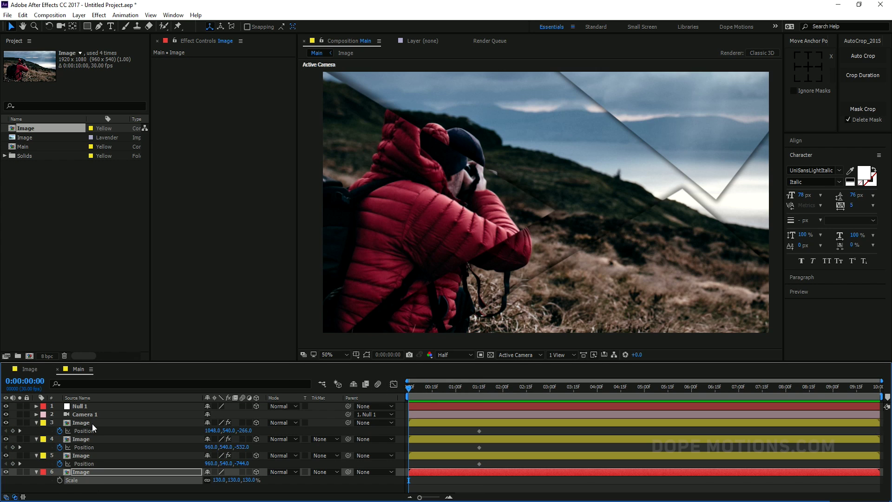
{"action": "left_click", "coordinate": [92, 423]}
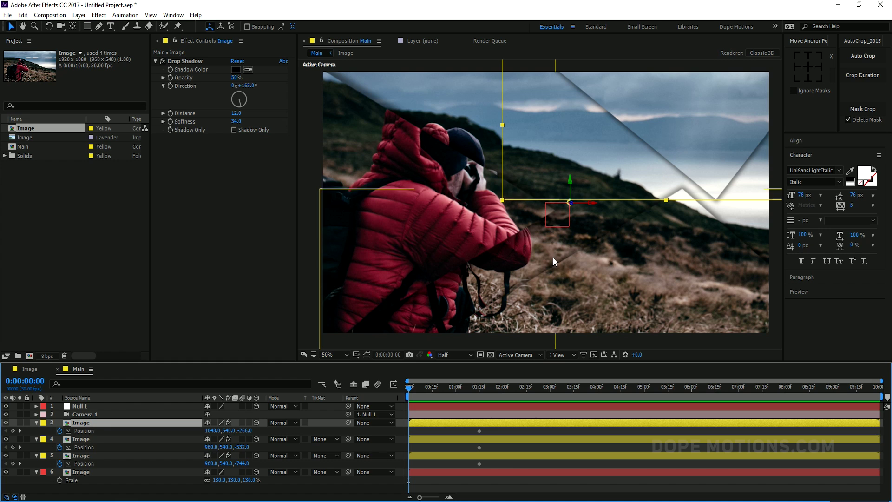
{"action": "key", "text": "space"}
{"action": "left_click_drag", "start_coordinate": [596, 197], "coordinate": [537, 114]}
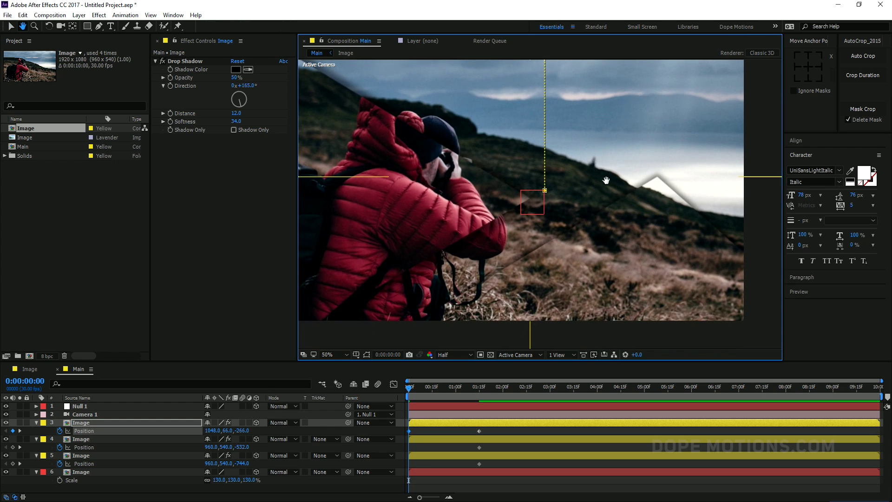
At 0s, move the second piece below the frame and the third piece off the left.
{"action": "left_click", "coordinate": [80, 439]}
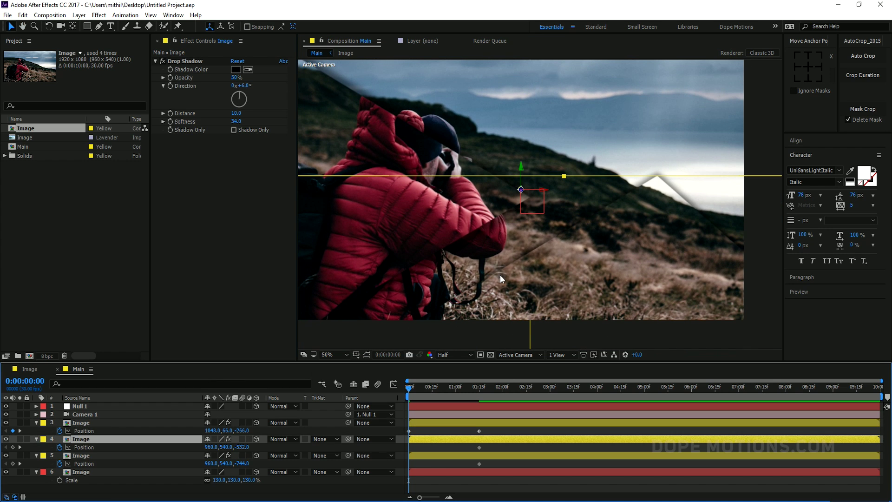
{"action": "key", "text": "comma"}
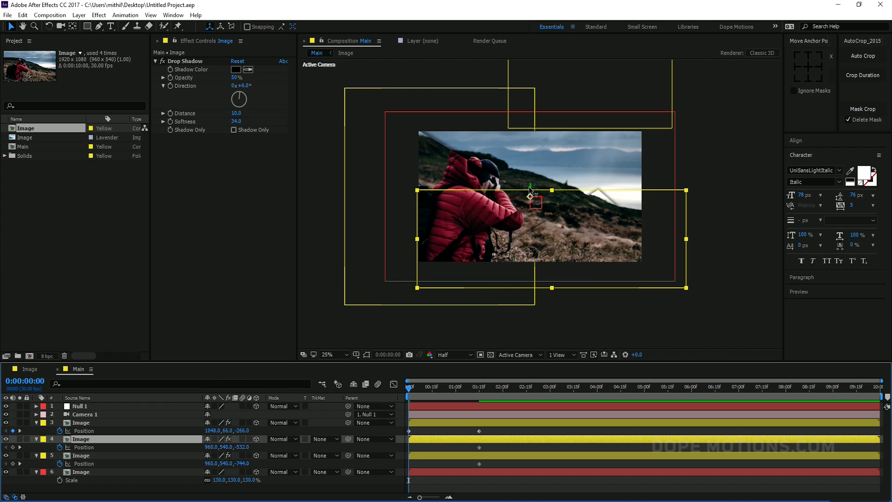
{"action": "left_click_drag", "start_coordinate": [530, 191], "coordinate": [530, 265]}
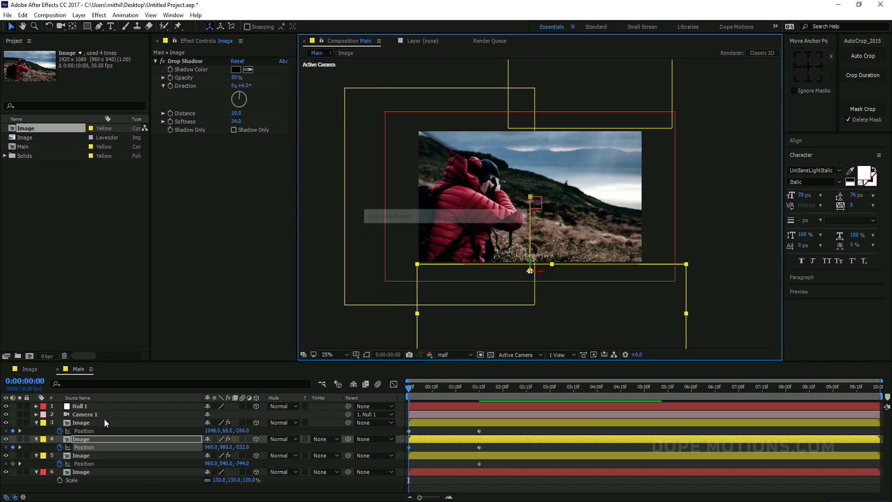
{"action": "left_click", "coordinate": [84, 455]}
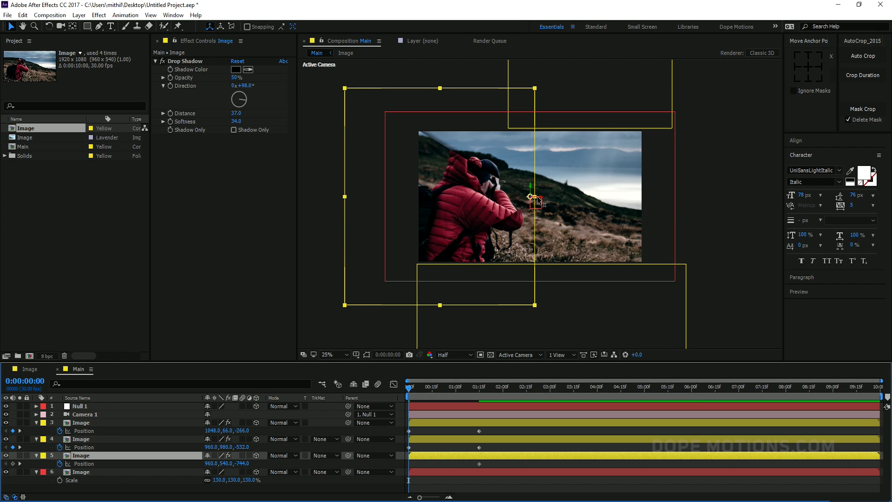
{"action": "left_click_drag", "start_coordinate": [537, 196], "coordinate": [465, 198]}
{"action": "left_click_drag", "start_coordinate": [409, 390], "coordinate": [465, 397]}
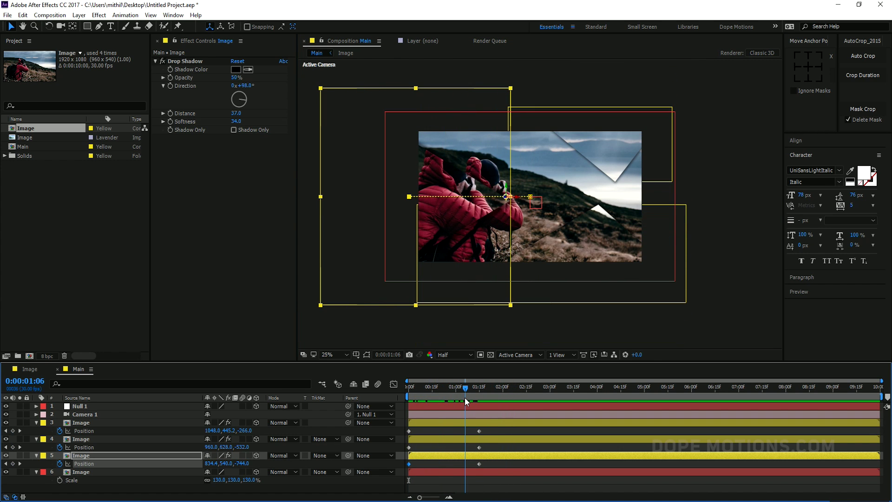
Apply Easy Ease to all three pieces' Position keyframes and select the end keyframes in the speed graph.
{"action": "left_click_drag", "start_coordinate": [488, 430], "coordinate": [411, 474]}
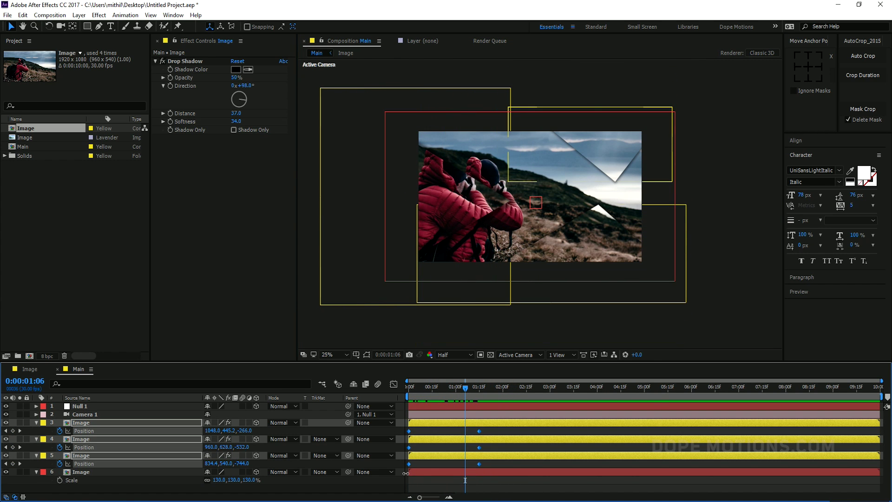
{"action": "key", "text": "F9"}
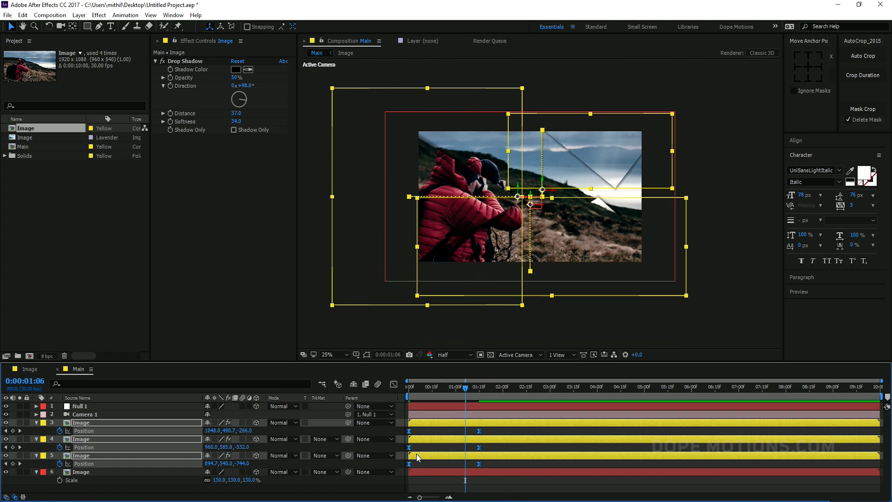
{"action": "left_click", "coordinate": [393, 383]}
{"action": "left_click_drag", "start_coordinate": [503, 457], "coordinate": [438, 452]}
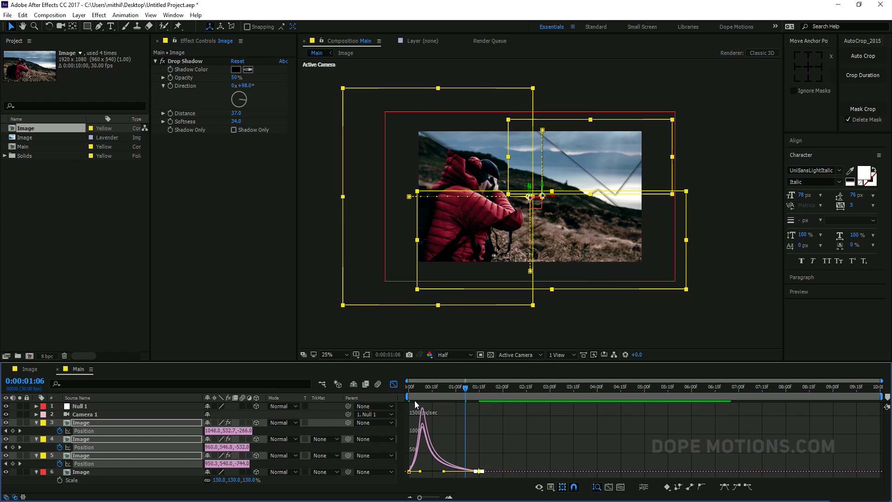
Drag the keyframe influence for a fast start and preview the pieces settling into place.
{"action": "left_click", "coordinate": [412, 392]}
{"action": "left_click_drag", "start_coordinate": [412, 393], "coordinate": [398, 392]}
{"action": "key", "text": "space"}
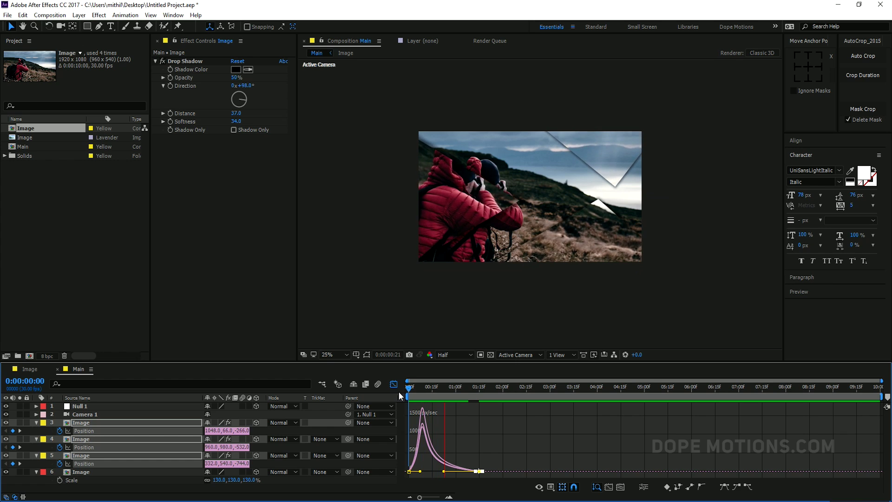
{"action": "left_click", "coordinate": [434, 390]}
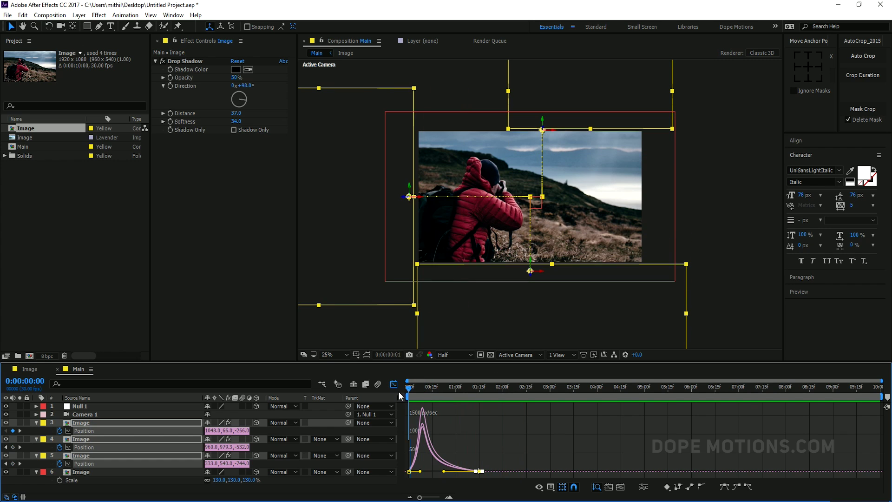
{"action": "left_click_drag", "start_coordinate": [439, 396], "coordinate": [448, 396]}
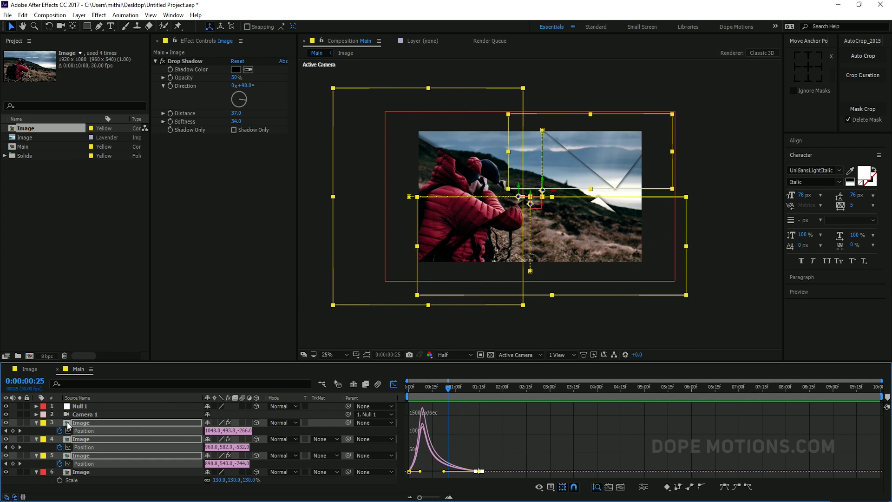
Hide the Position properties, deselect all layers and return near the start.
{"action": "key", "text": "u"}
{"action": "left_click", "coordinate": [74, 465]}
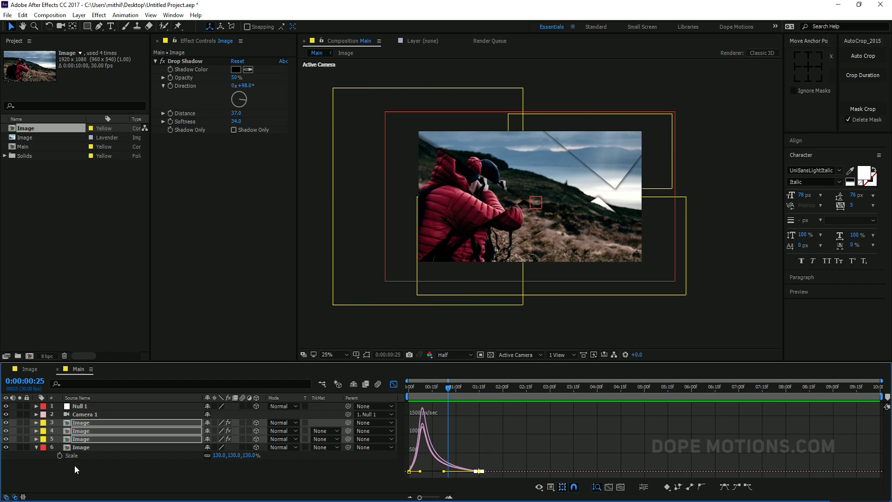
{"action": "left_click", "coordinate": [415, 389]}
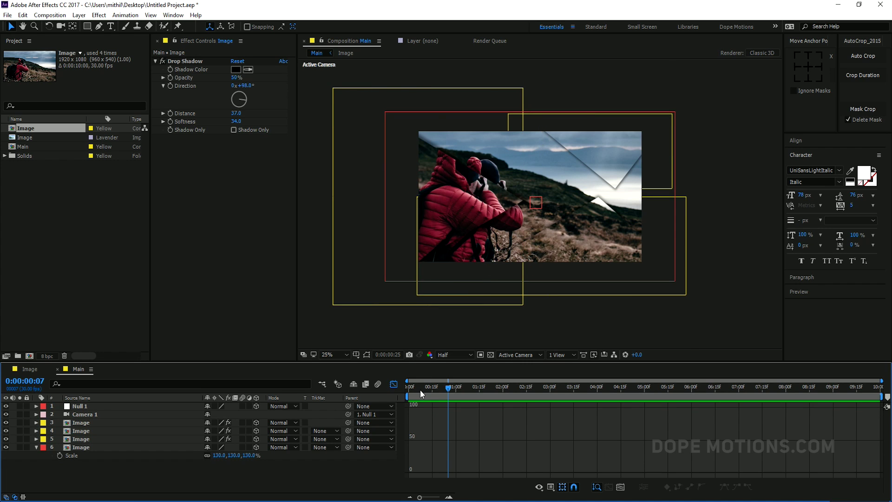
Close the speed graph, collapse Scale and select the bottom Image layer.
{"action": "left_click", "coordinate": [393, 383]}
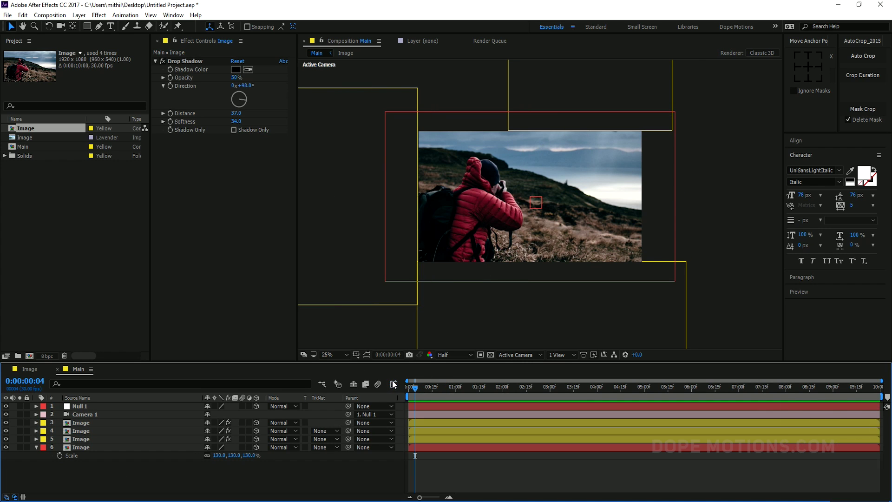
{"action": "left_click", "coordinate": [35, 447]}
{"action": "left_click", "coordinate": [87, 448]}
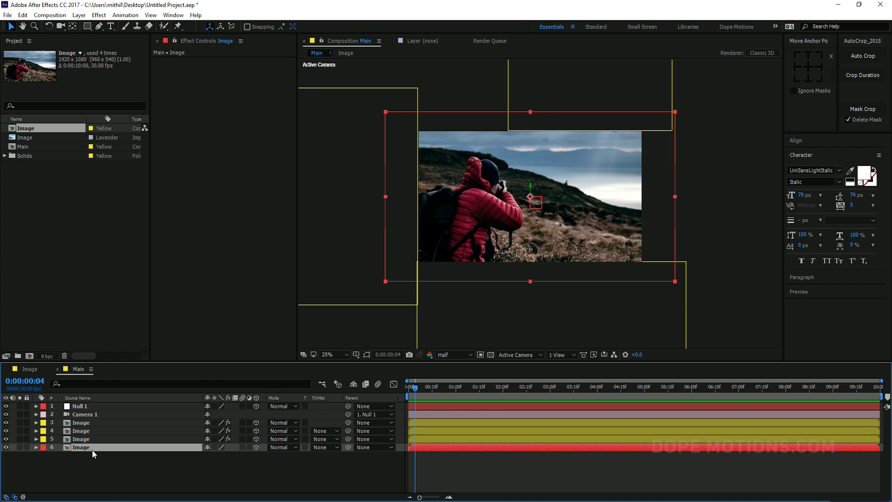
Draw a downward-pointing triangle mask across the top of the photo and level its top edge.
{"action": "left_click", "coordinate": [99, 27]}
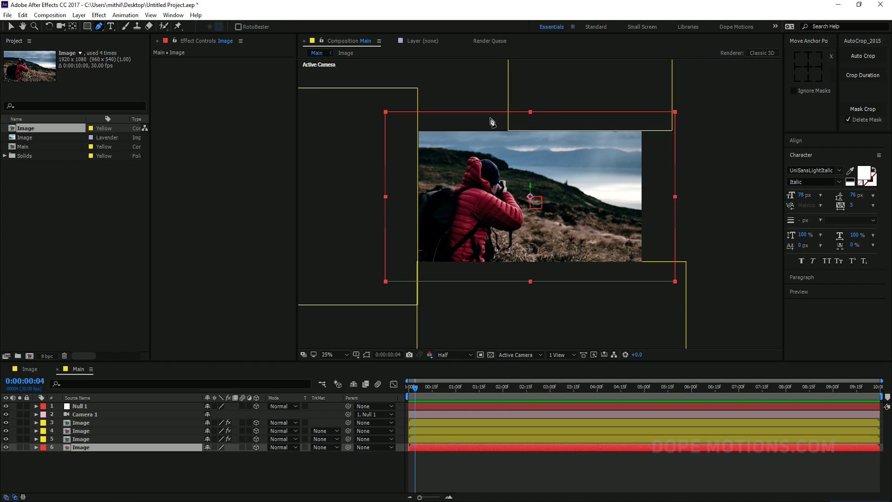
{"action": "left_click", "coordinate": [412, 124]}
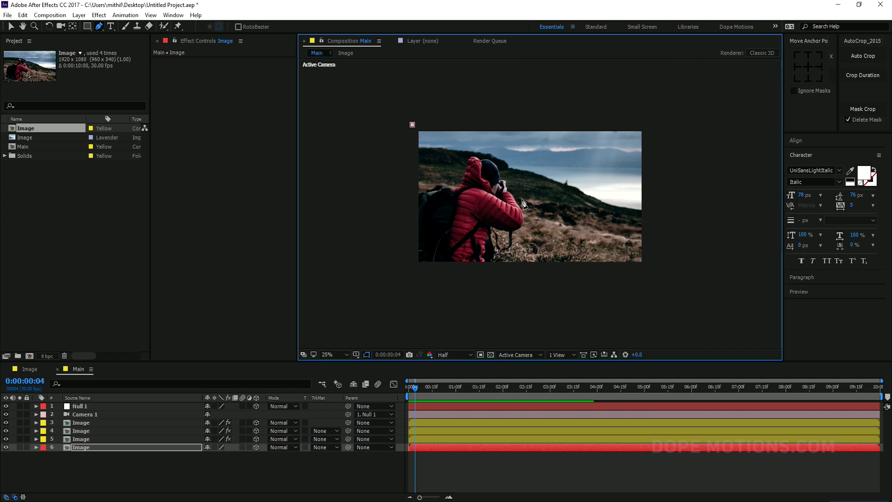
{"action": "left_click", "coordinate": [536, 203]}
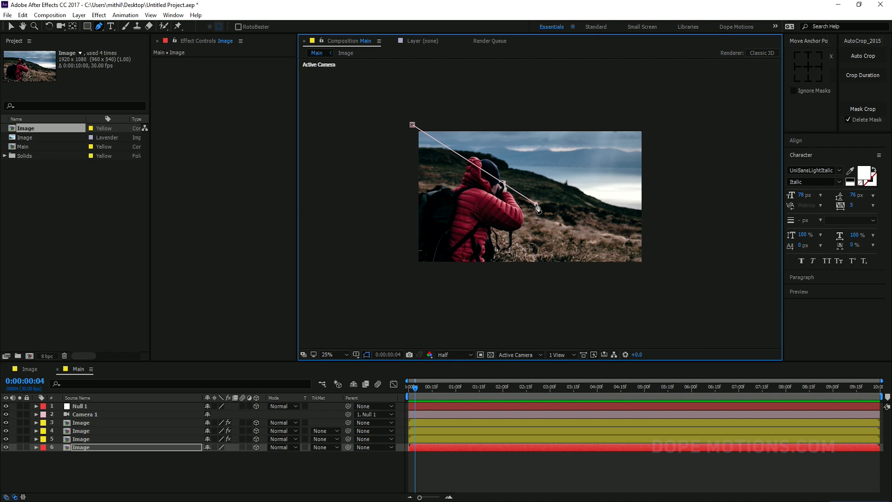
{"action": "left_click", "coordinate": [650, 120]}
{"action": "left_click", "coordinate": [412, 124]}
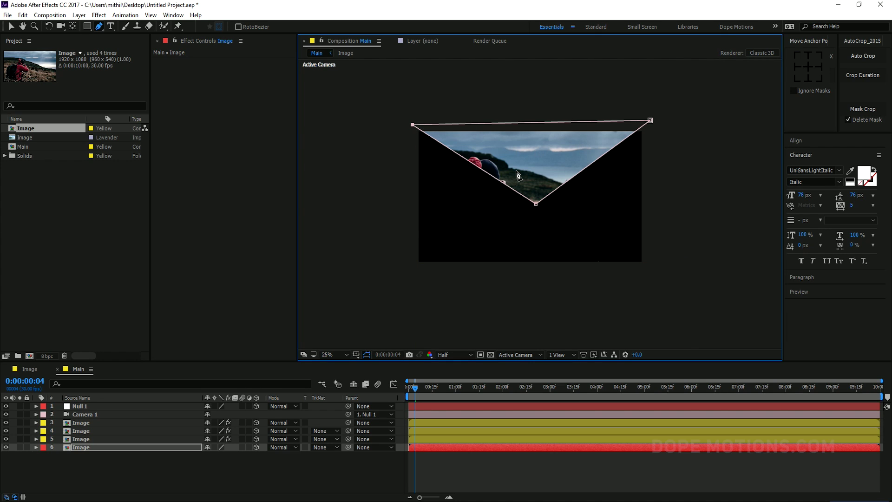
{"action": "left_click_drag", "start_coordinate": [651, 120], "coordinate": [651, 124]}
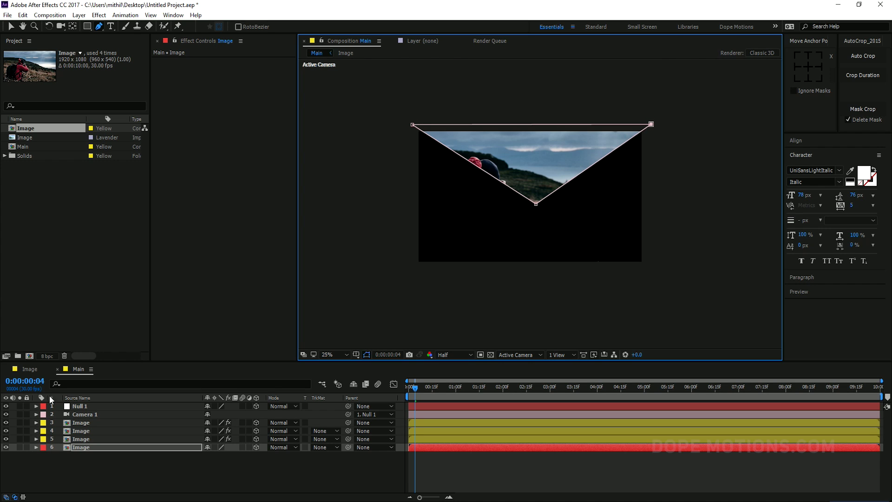
{"action": "left_click", "coordinate": [82, 449]}
Duplicate the triangle-masked layer and set the copy's Mask 1 to Inverted.
{"action": "key", "text": "ctrl+d"}
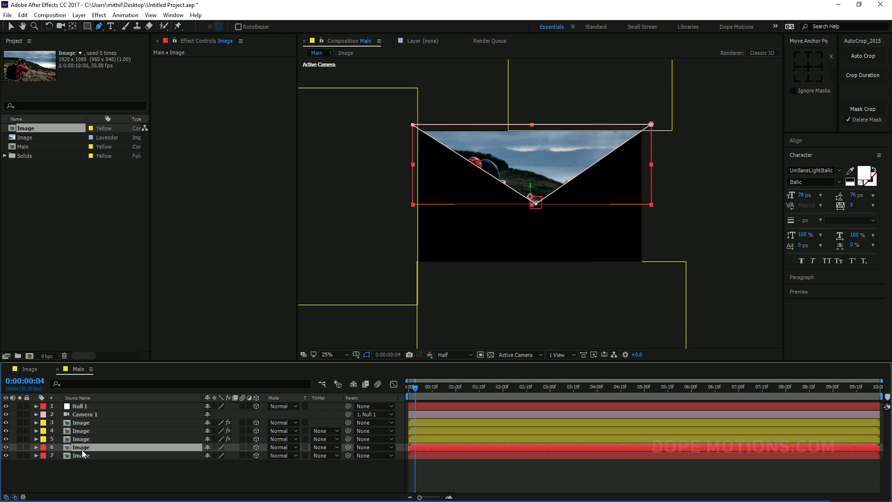
{"action": "left_click", "coordinate": [82, 455]}
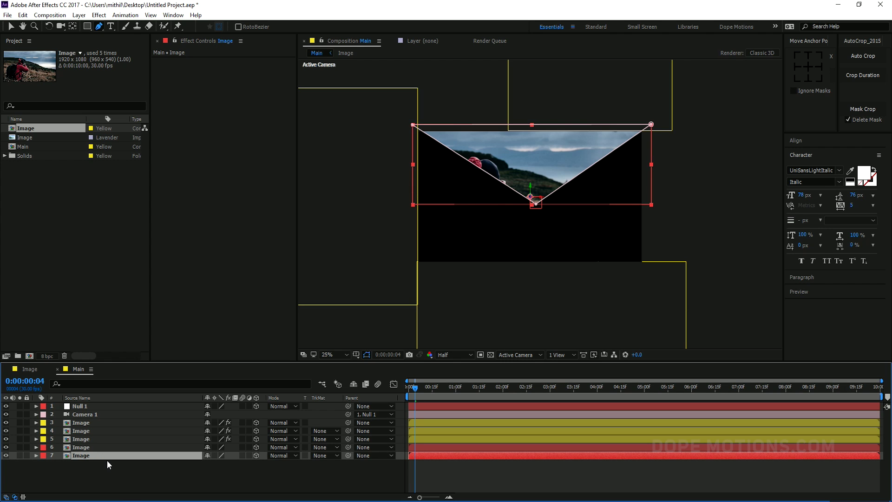
{"action": "key", "text": "m"}
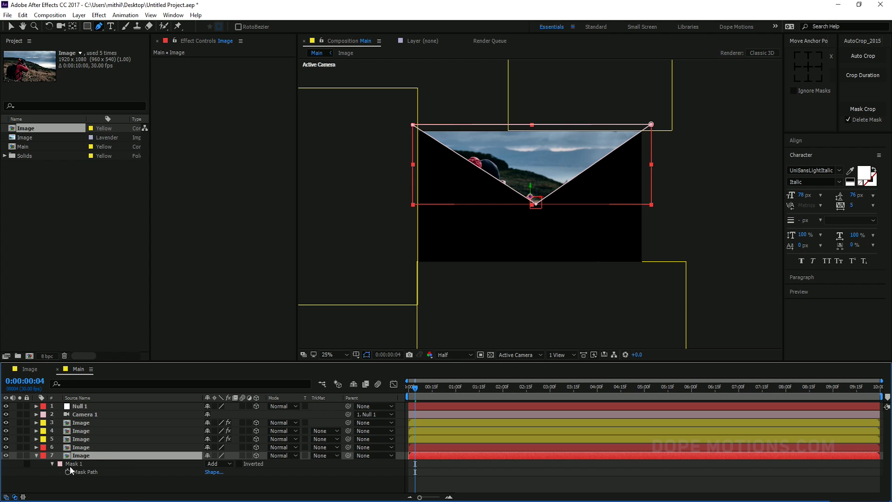
{"action": "left_click", "coordinate": [238, 465]}
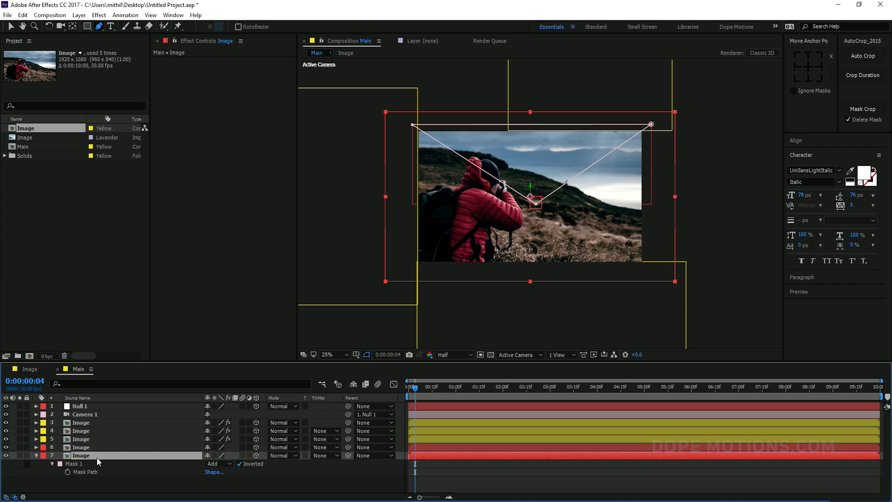
{"action": "left_click", "coordinate": [82, 448], "text": "shift"}
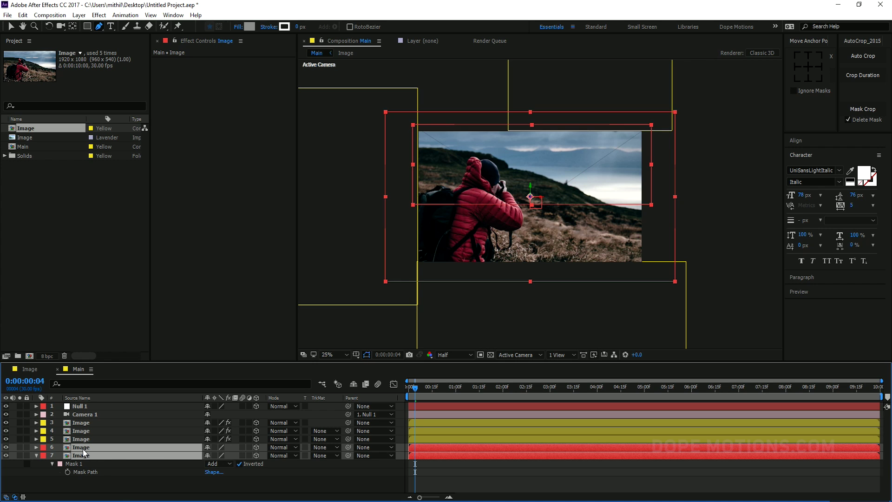
Set Position keyframes at 1:00 on both red Image layers 6 and 7.
{"action": "key", "text": "p"}
{"action": "key", "text": "equal"}
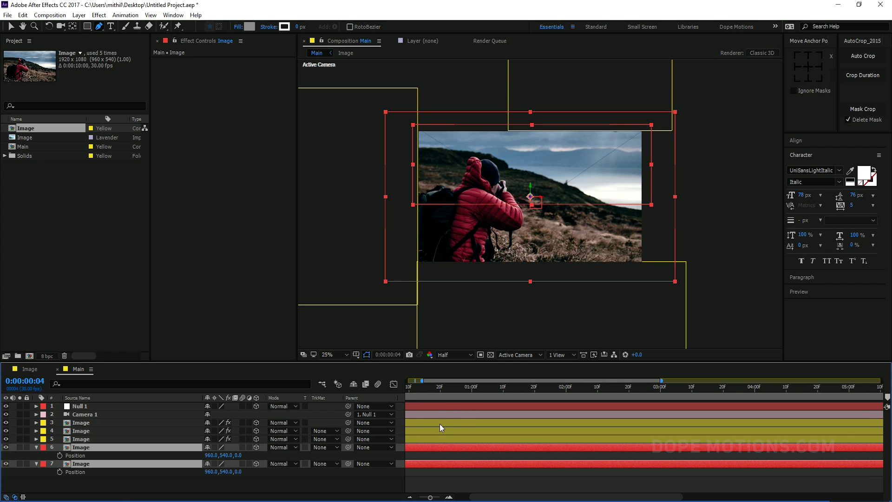
{"action": "left_click", "coordinate": [503, 388]}
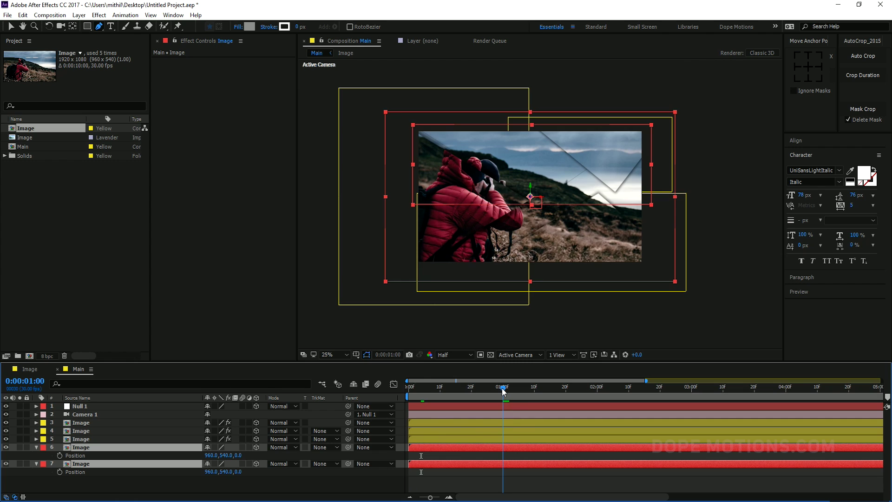
{"action": "left_click", "coordinate": [59, 455]}
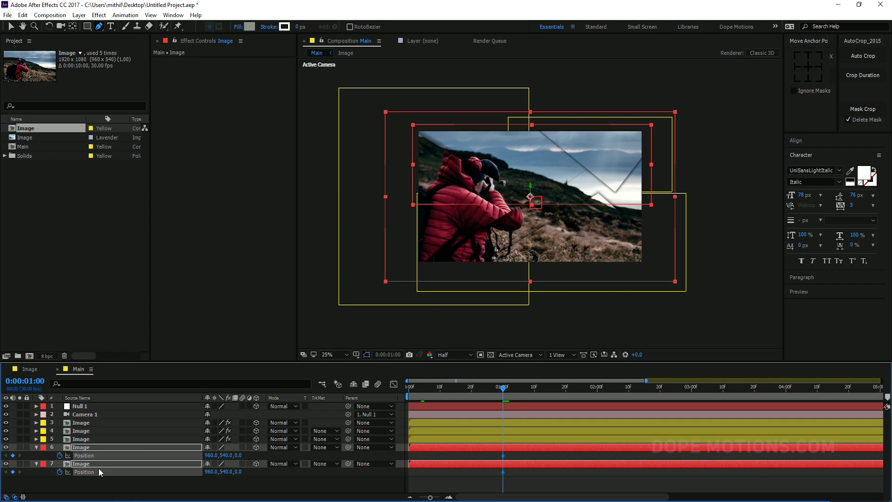
{"action": "key", "text": "Home"}
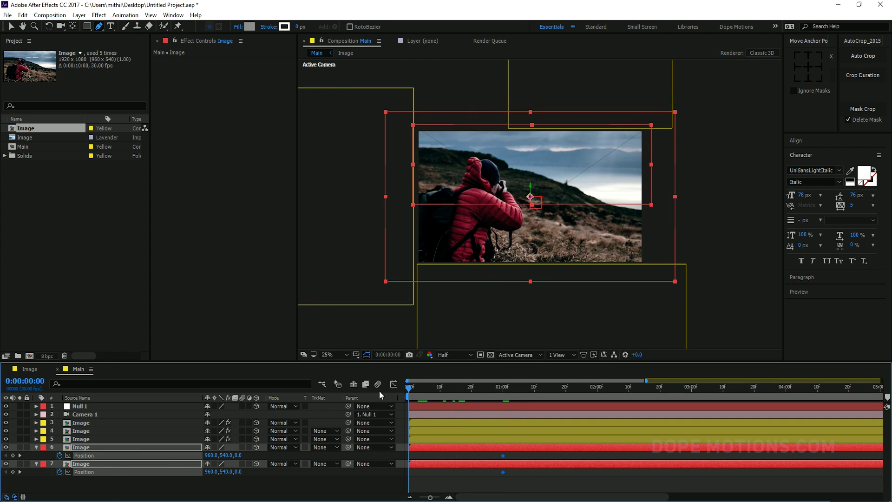
{"action": "left_click", "coordinate": [225, 478]}
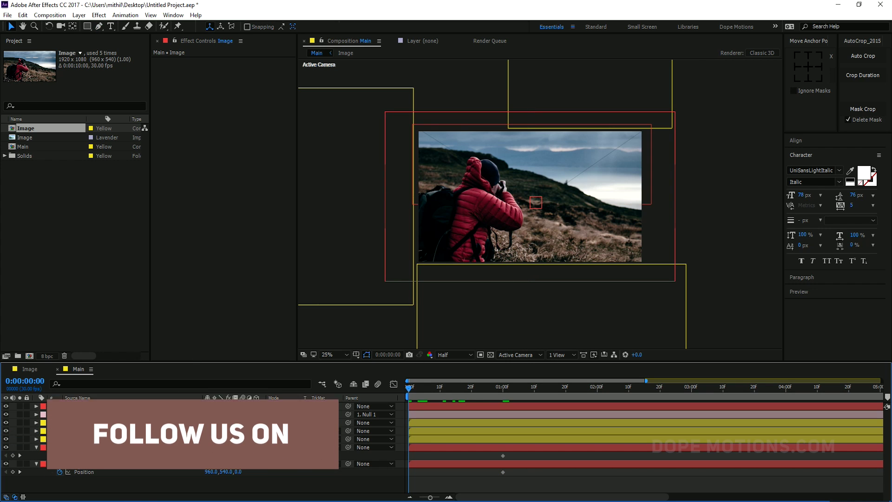
At 0:00, move layer 6 up and layer 7 down out of the frame.
{"action": "key", "text": "v"}
{"action": "left_click", "coordinate": [583, 155]}
{"action": "left_click_drag", "start_coordinate": [531, 188], "coordinate": [531, 110]}
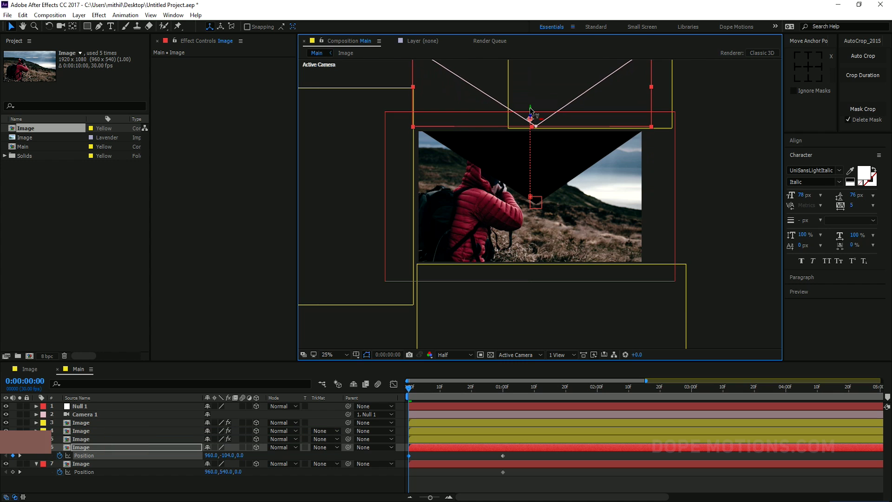
{"action": "left_click", "coordinate": [445, 208]}
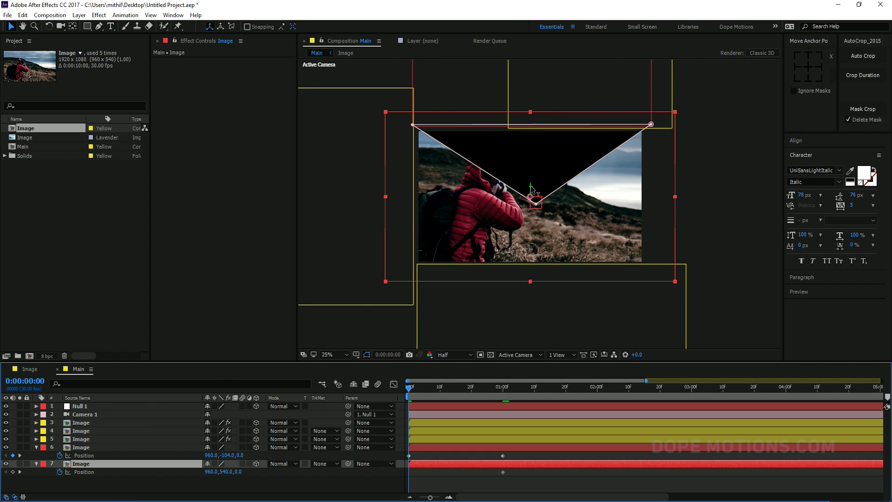
{"action": "left_click_drag", "start_coordinate": [531, 188], "coordinate": [530, 296]}
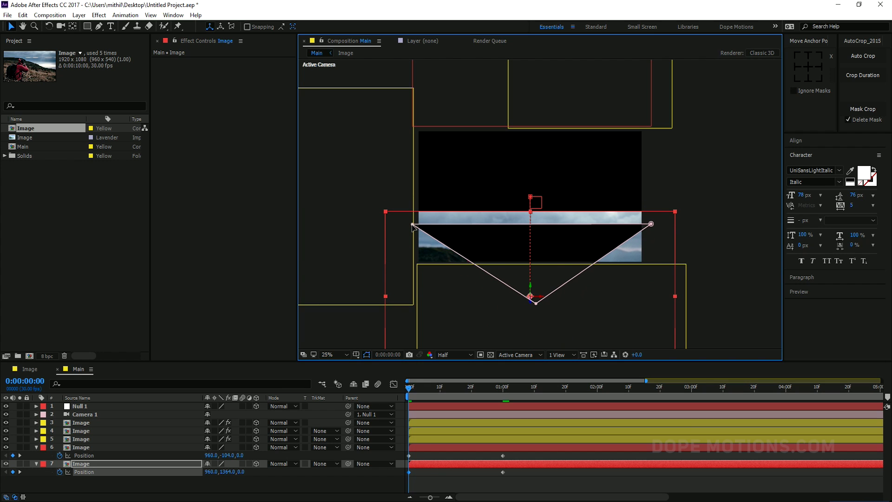
{"action": "left_click_drag", "start_coordinate": [405, 222], "coordinate": [415, 226]}
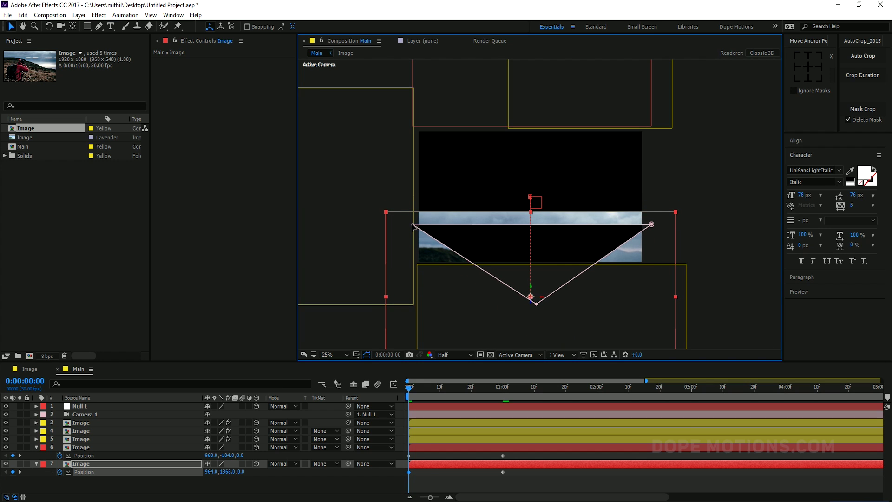
{"action": "key", "text": "ctrl+z"}
Raise layer 7's mask top edge, push layer 7 further down, and check the slide-in.
{"action": "left_click", "coordinate": [652, 223]}
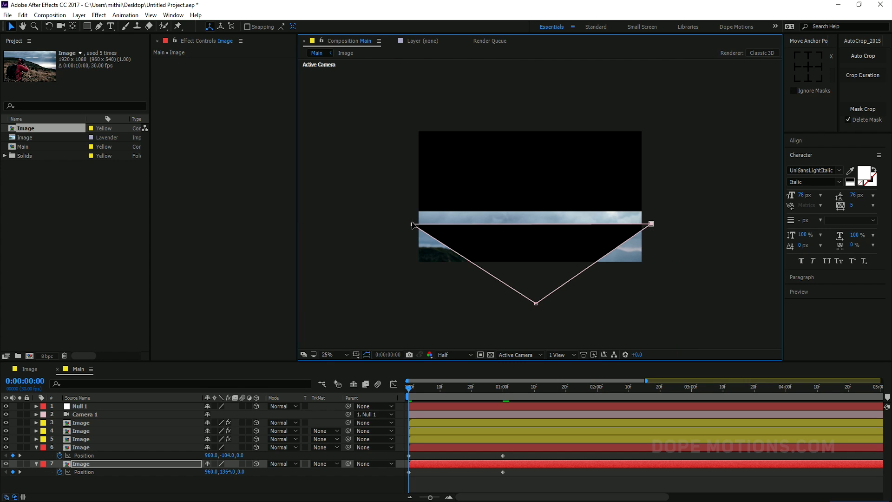
{"action": "left_click_drag", "start_coordinate": [412, 225], "coordinate": [412, 207]}
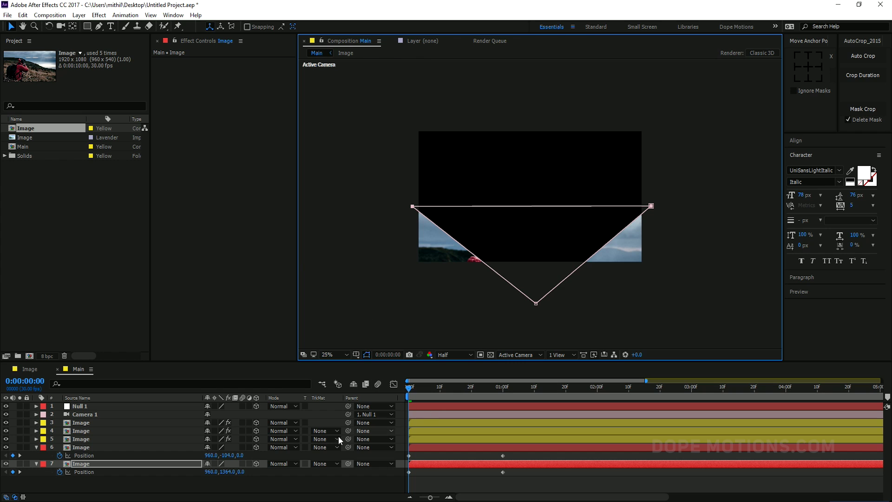
{"action": "left_click", "coordinate": [91, 464]}
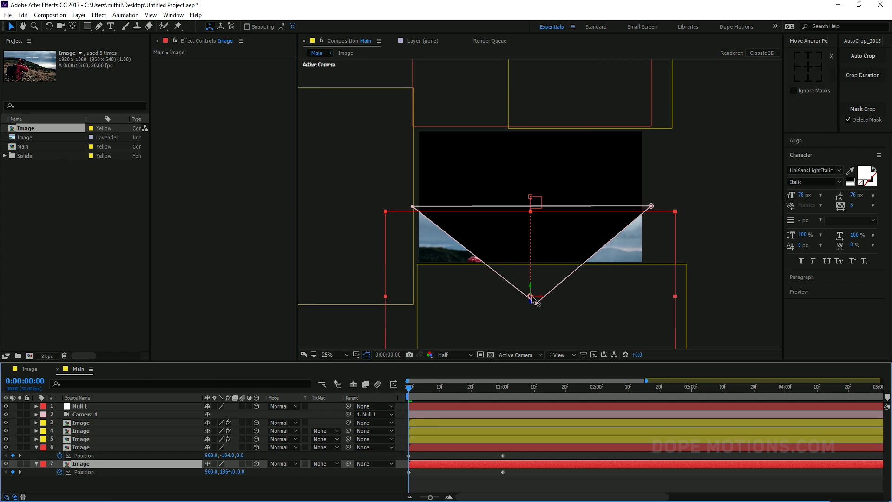
{"action": "left_click_drag", "start_coordinate": [530, 287], "coordinate": [519, 388]}
{"action": "left_click", "coordinate": [472, 475]}
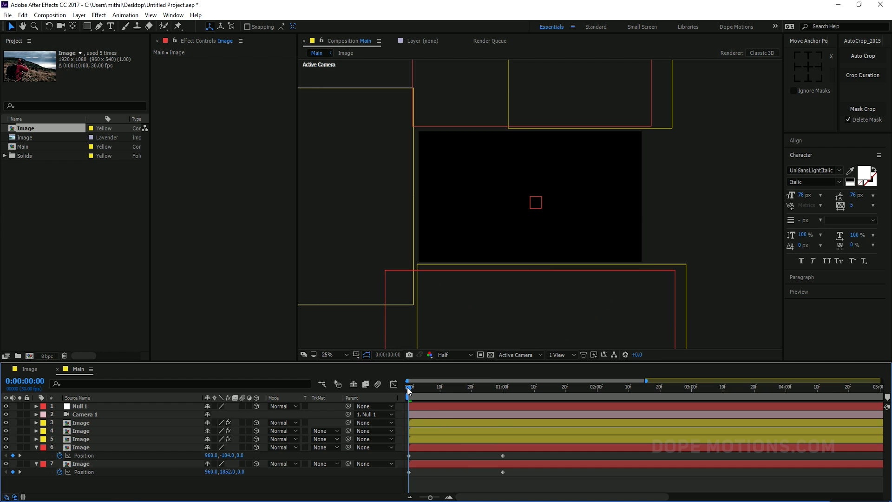
{"action": "left_click_drag", "start_coordinate": [409, 388], "coordinate": [493, 389]}
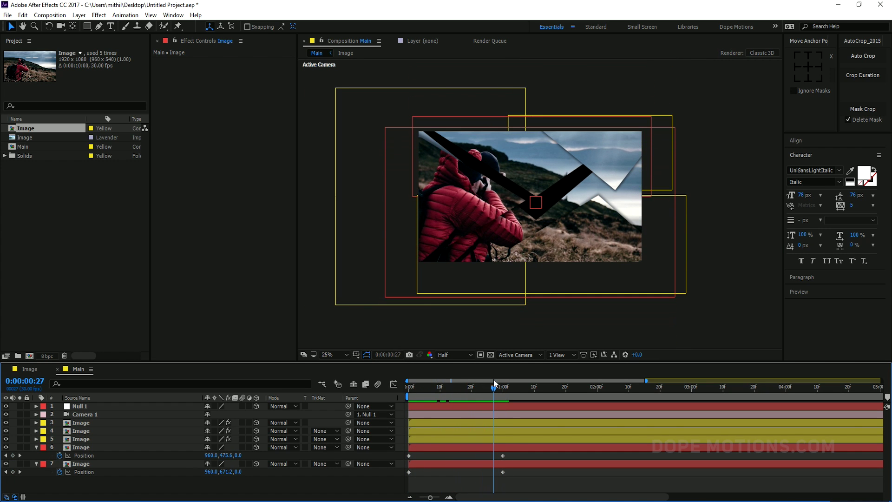
{"action": "left_click_drag", "start_coordinate": [518, 452], "coordinate": [404, 480]}
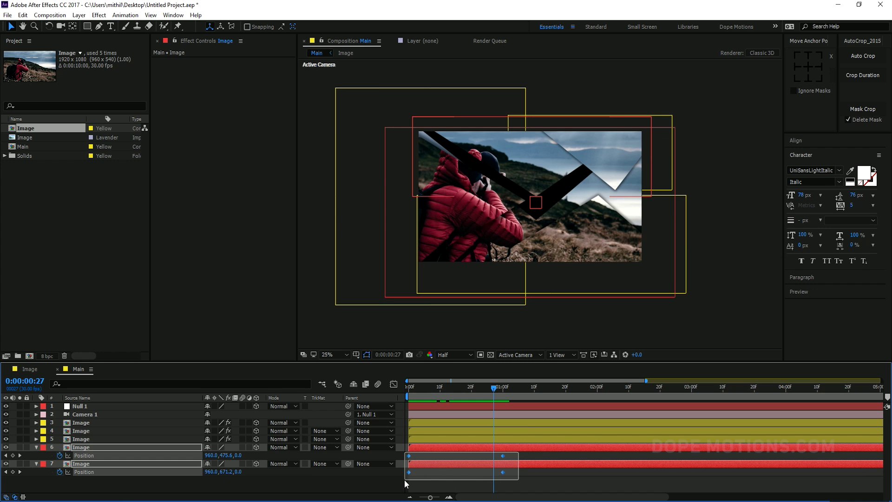
Apply Easy Ease with 100% influence to the layers' Position keyframes and preview.
{"action": "key", "text": "F9"}
{"action": "left_click", "coordinate": [394, 384]}
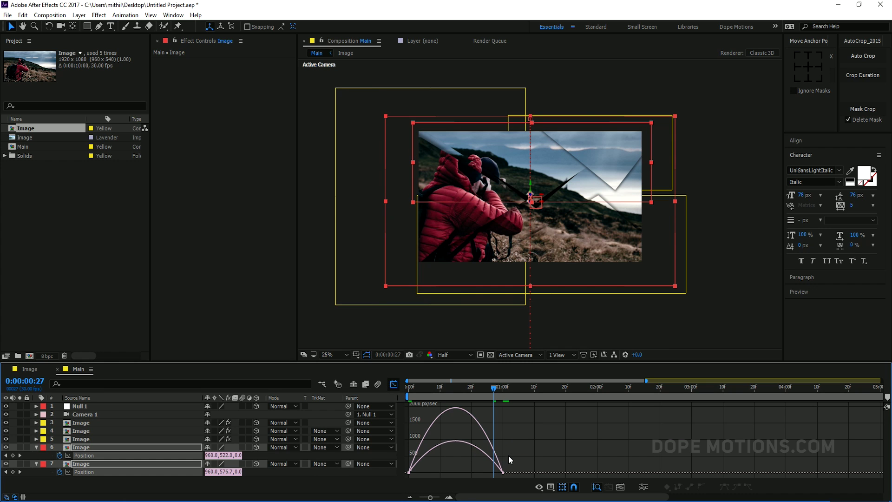
{"action": "left_click_drag", "start_coordinate": [500, 469], "coordinate": [450, 467]}
{"action": "key", "text": "Home"}
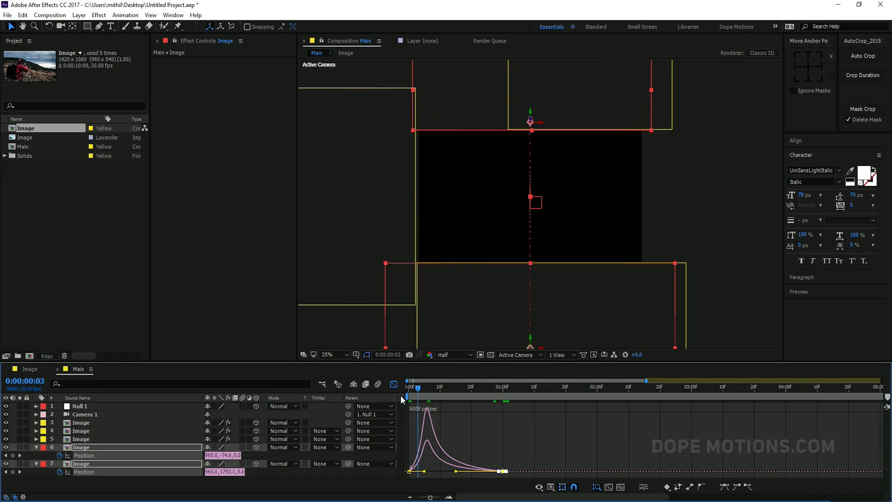
{"action": "key", "text": "space"}
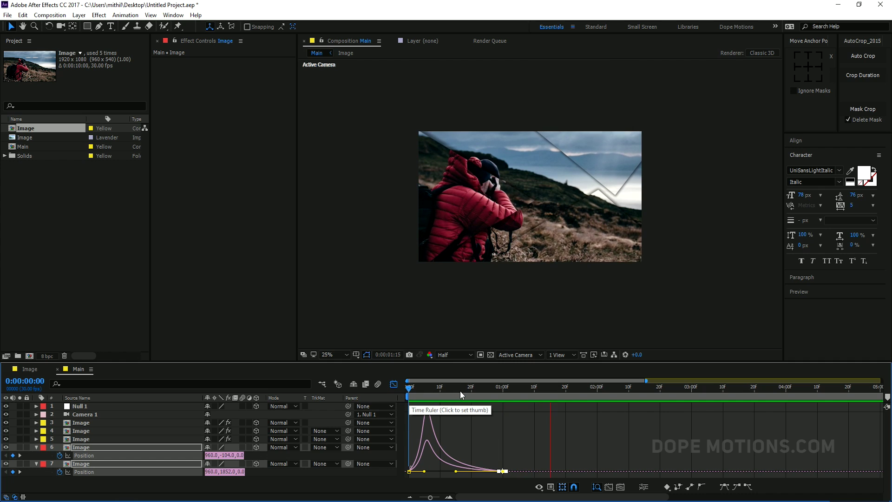
{"action": "key", "text": "space"}
Close the Graph Editor and collapse layers 6 and 7.
{"action": "left_click", "coordinate": [393, 383]}
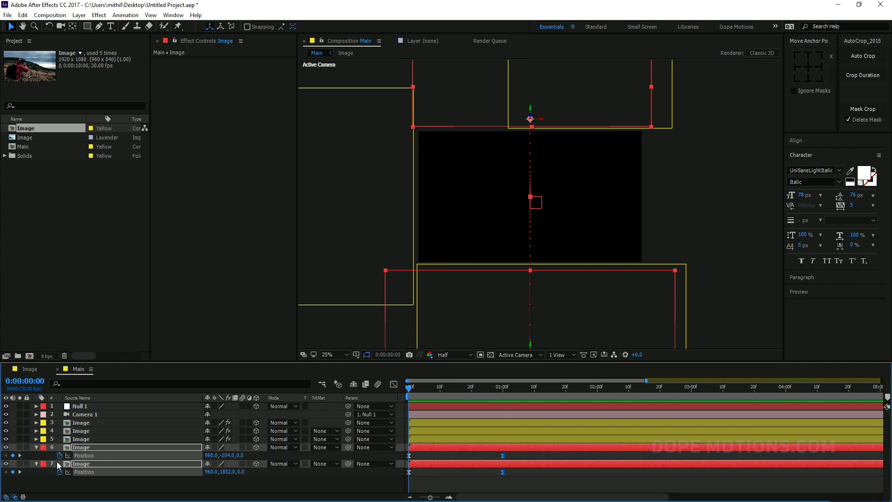
{"action": "left_click", "coordinate": [36, 447]}
{"action": "left_click", "coordinate": [37, 456]}
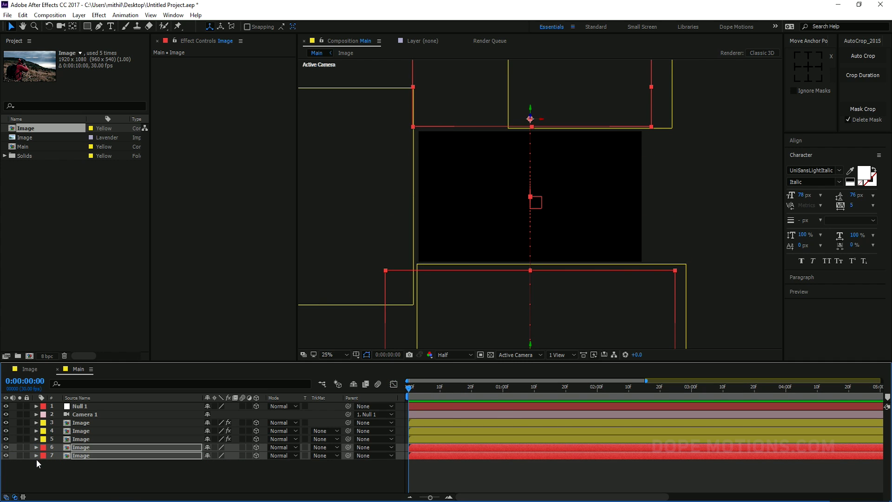
Shift Image layers 3–5 about 10 frames later and preview the staggered start.
{"action": "left_click", "coordinate": [80, 423]}
{"action": "left_click", "coordinate": [79, 439], "text": "shift"}
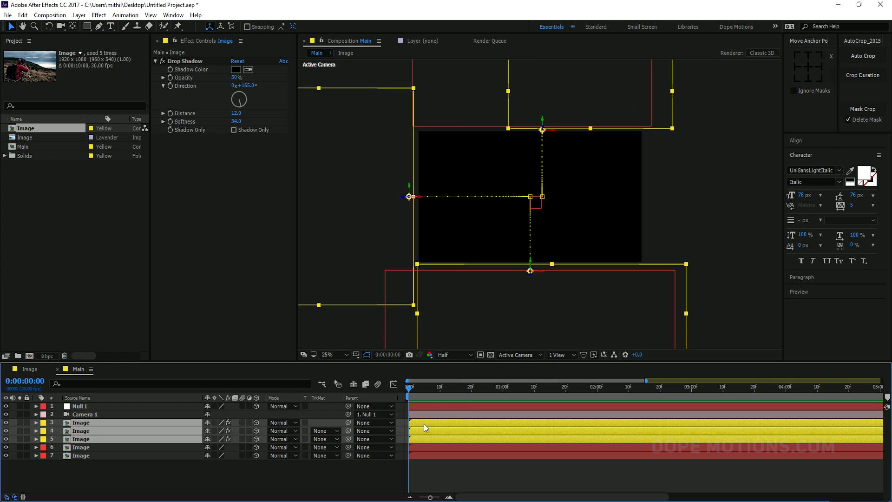
{"action": "left_click_drag", "start_coordinate": [436, 422], "coordinate": [458, 424]}
{"action": "key", "text": "space"}
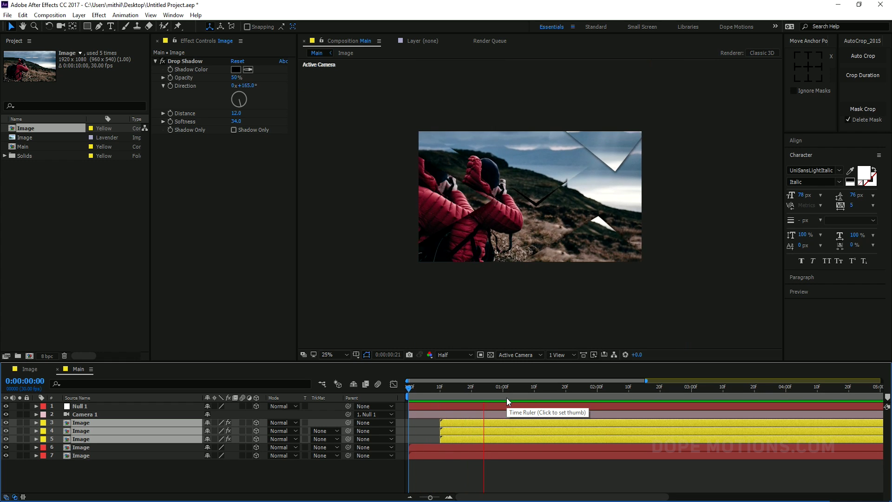
{"action": "left_click", "coordinate": [474, 386]}
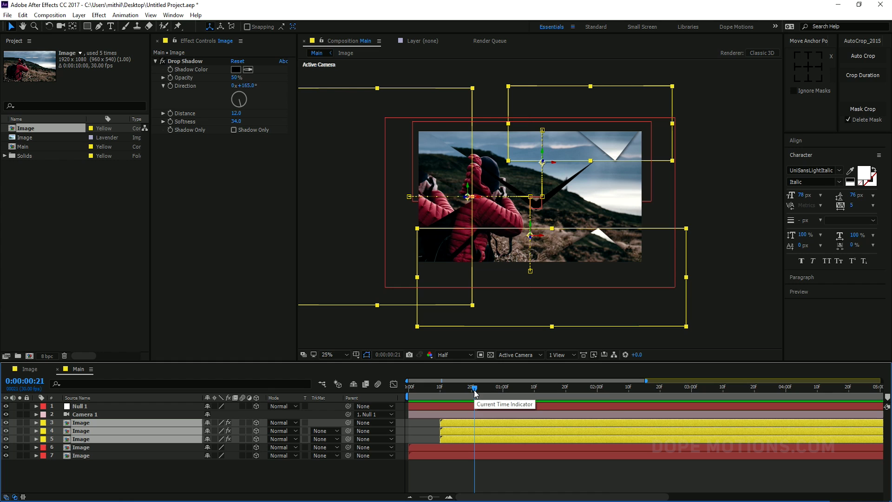
{"action": "right_click", "coordinate": [158, 472]}
{"action": "mouse_move", "coordinate": [211, 381]}
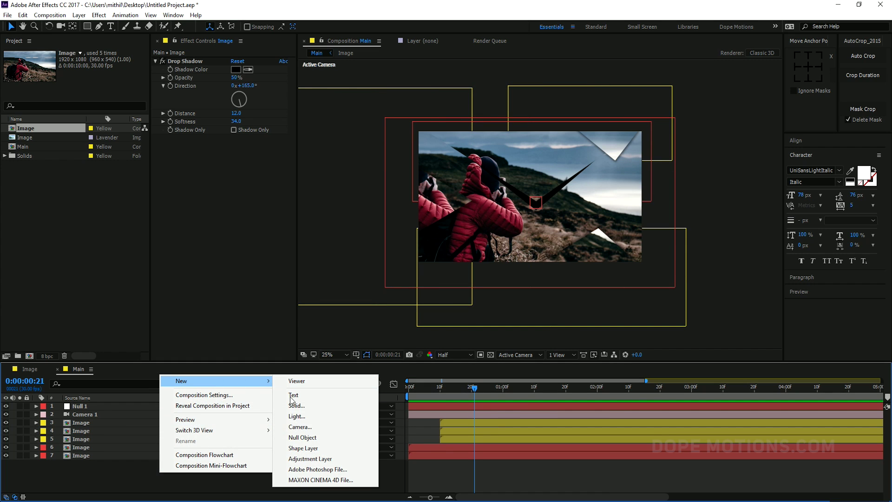
Add an adjustment layer named 'Blur' below the yellow image layers.
{"action": "left_click", "coordinate": [307, 458]}
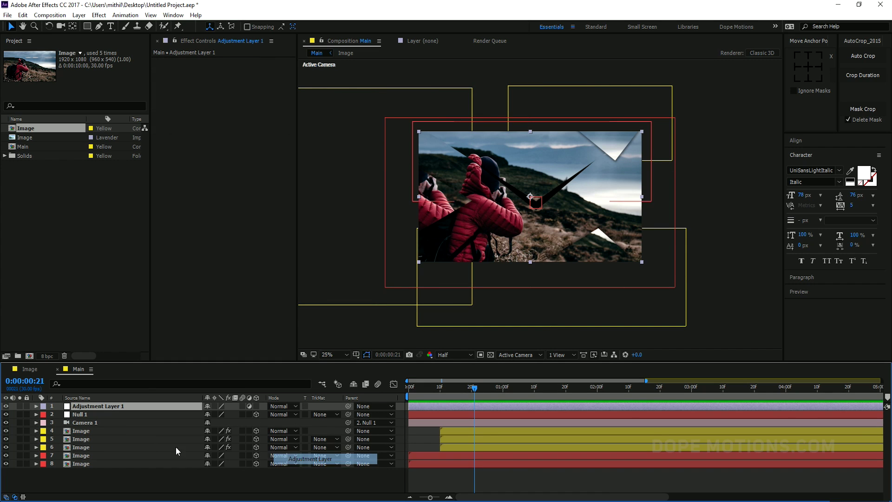
{"action": "key", "text": "Return"}
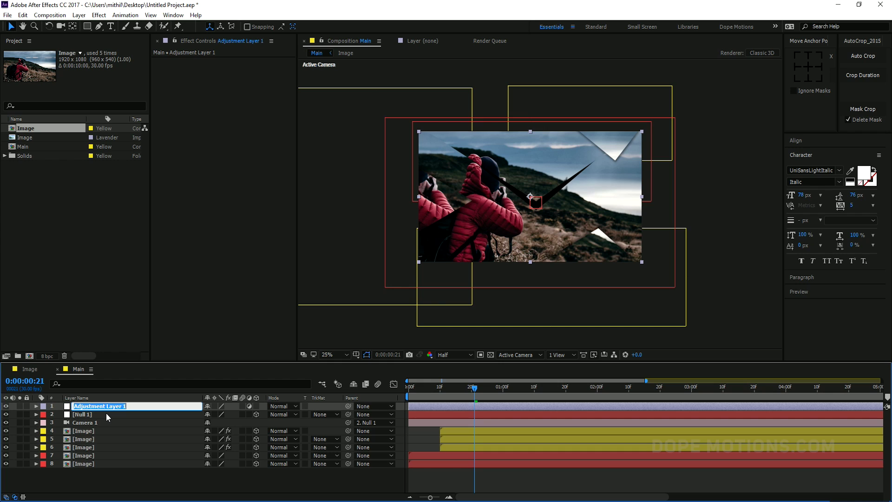
{"action": "type", "text": "Blur"}
{"action": "key", "text": "Return"}
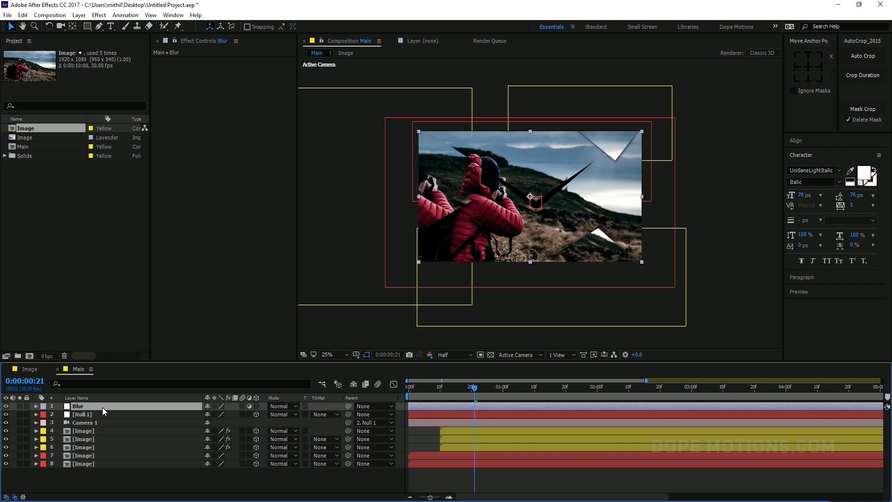
{"action": "left_click_drag", "start_coordinate": [102, 407], "coordinate": [95, 447]}
Apply Camera Lens Blur to the Blur layer with a Blur Radius of 8.
{"action": "key", "text": "ctrl+space"}
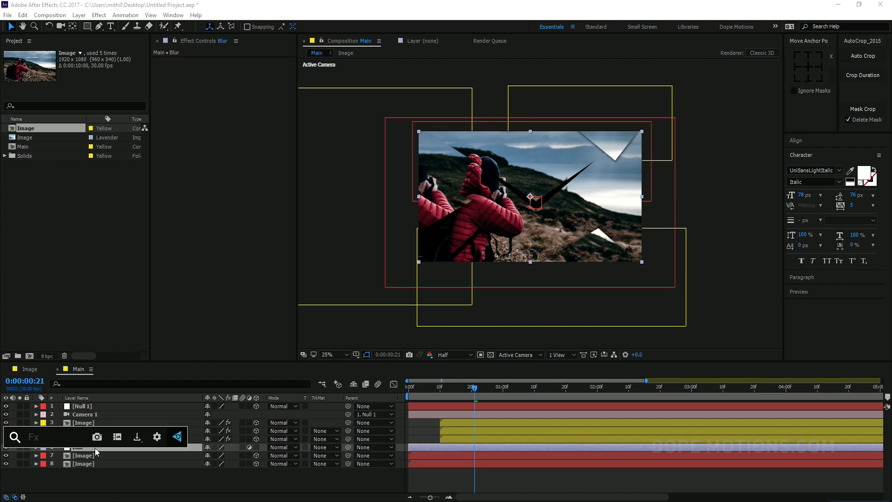
{"action": "type", "text": "ca"}
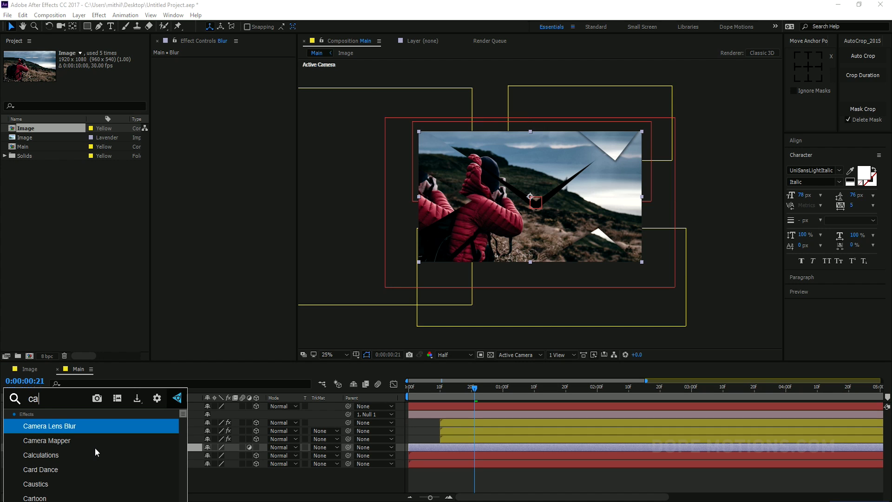
{"action": "left_click", "coordinate": [67, 425]}
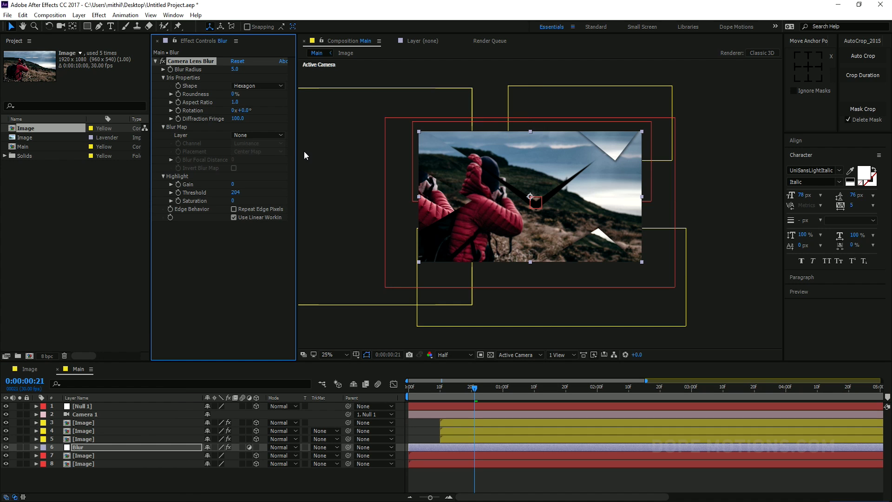
{"action": "left_click", "coordinate": [236, 69]}
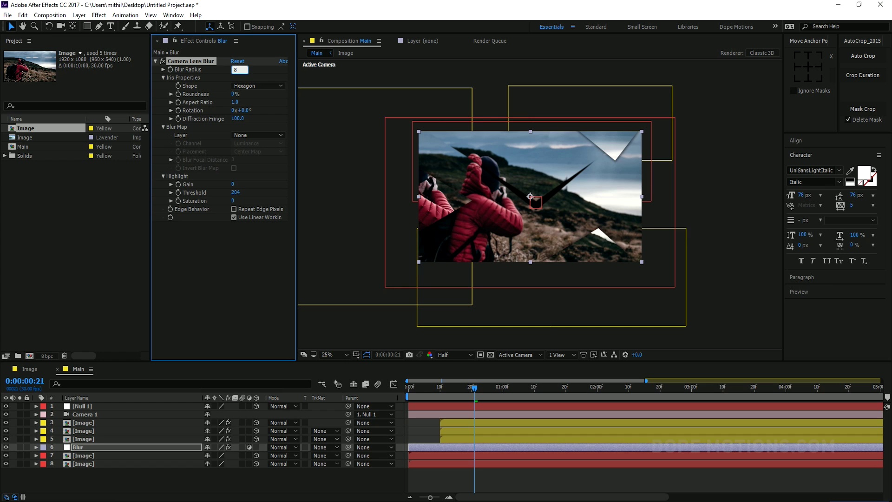
{"action": "key", "text": "Return"}
{"action": "left_click", "coordinate": [275, 290]}
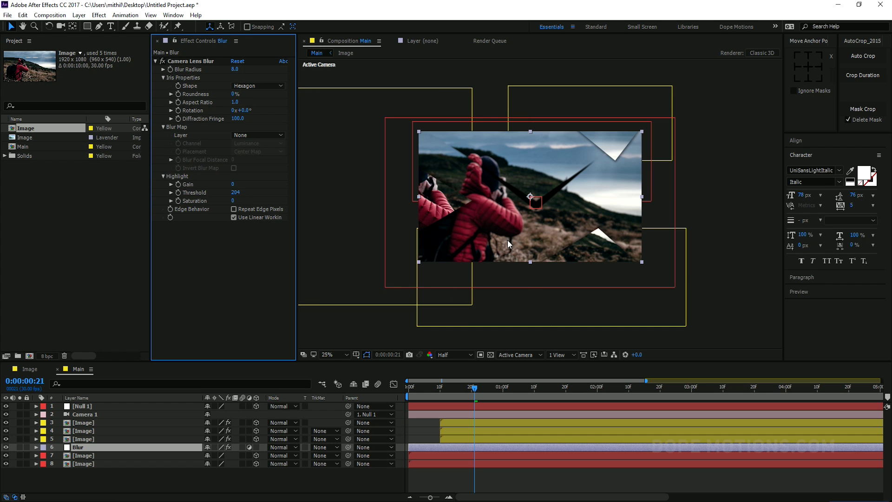
Preview the blurred animation, scrubbing forward to 0:00:02:06.
{"action": "left_click", "coordinate": [702, 250]}
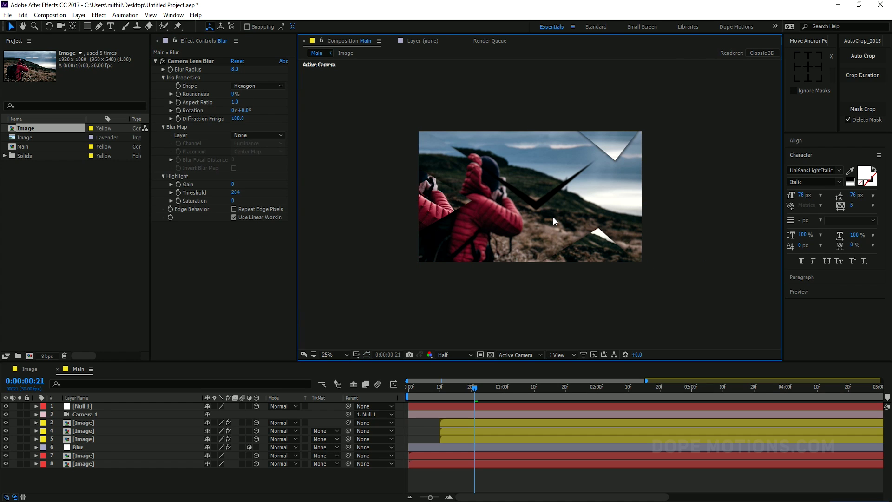
{"action": "scroll", "coordinate": [553, 216], "scroll_direction": "up", "scroll_amount": 2}
{"action": "left_click_drag", "start_coordinate": [474, 387], "coordinate": [587, 394]}
{"action": "key", "text": "space"}
{"action": "key", "text": "space"}
{"action": "left_click", "coordinate": [454, 392]}
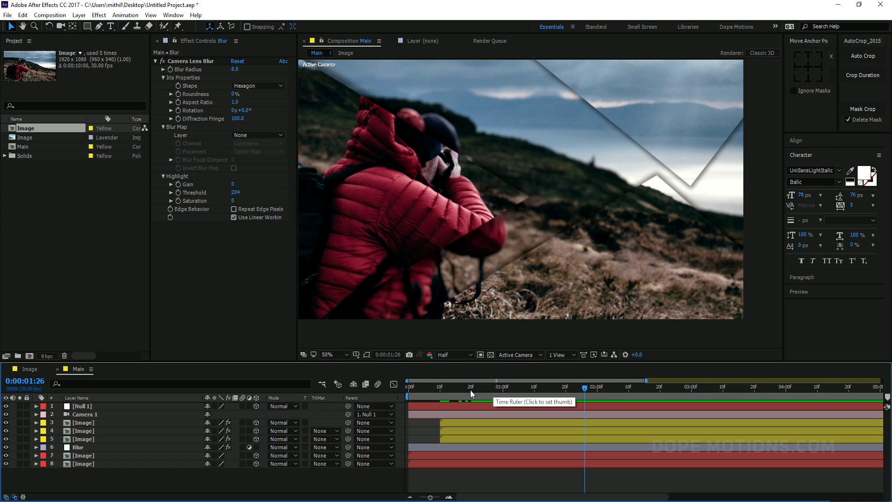
{"action": "left_click", "coordinate": [433, 392]}
{"action": "left_click_drag", "start_coordinate": [445, 392], "coordinate": [616, 394]}
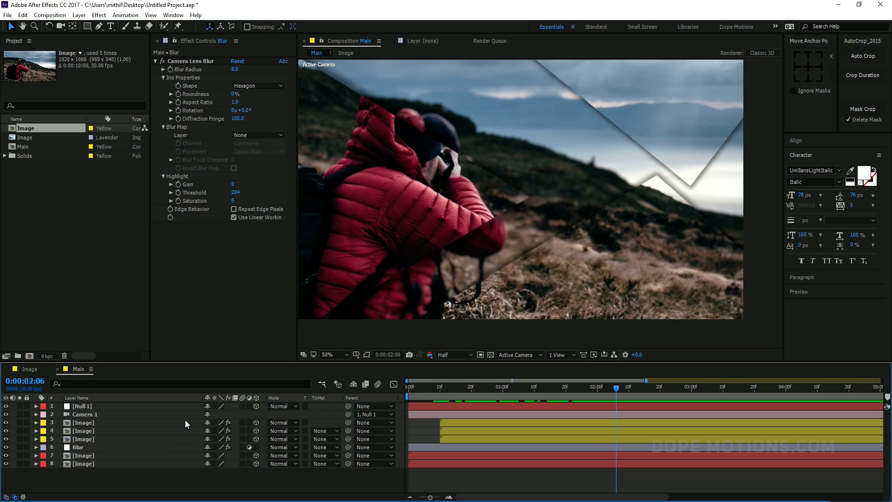
Solo layer 5, the hiker triangle, and apply the Stroke effect to it.
{"action": "left_click", "coordinate": [86, 439]}
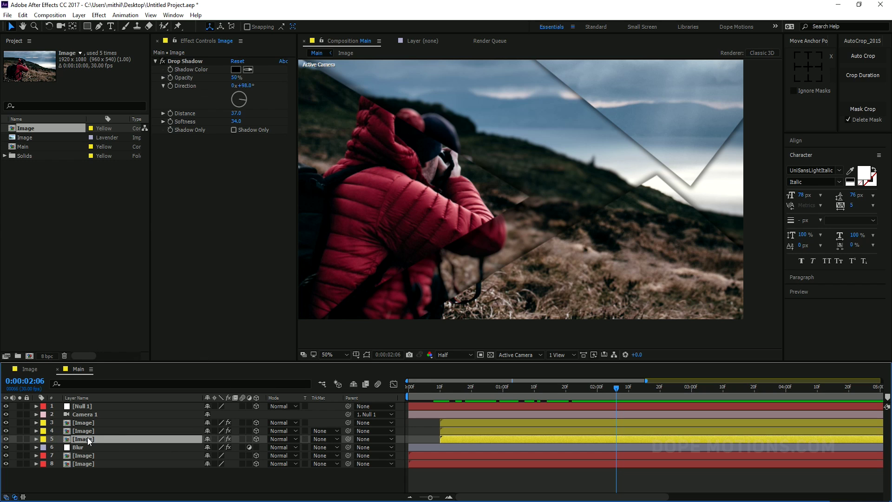
{"action": "left_click", "coordinate": [20, 439]}
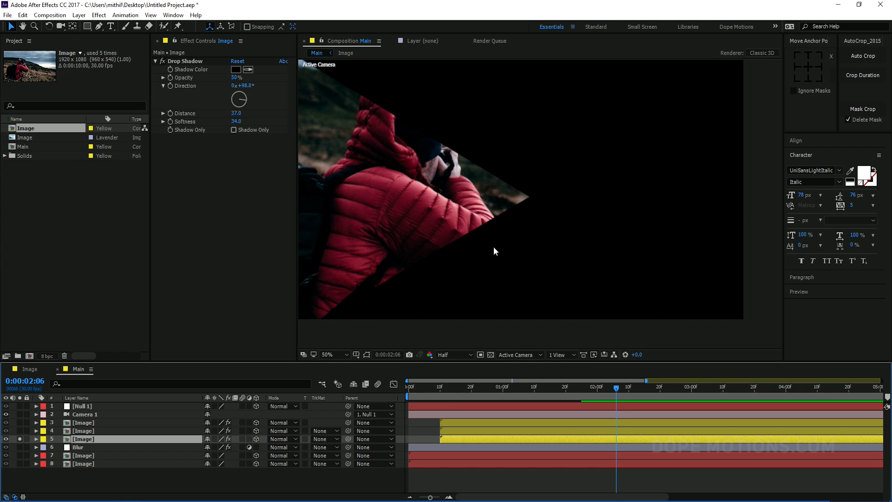
{"action": "left_click_drag", "start_coordinate": [436, 231], "coordinate": [482, 249]}
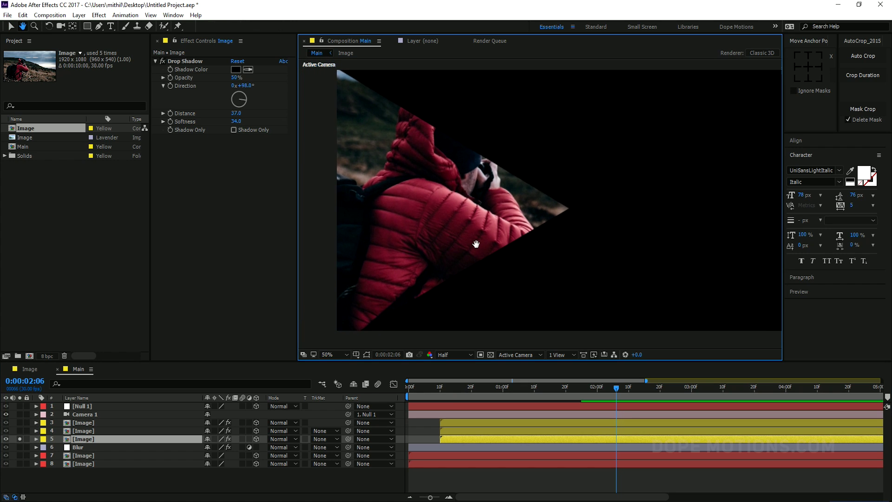
{"action": "key", "text": "ctrl+space"}
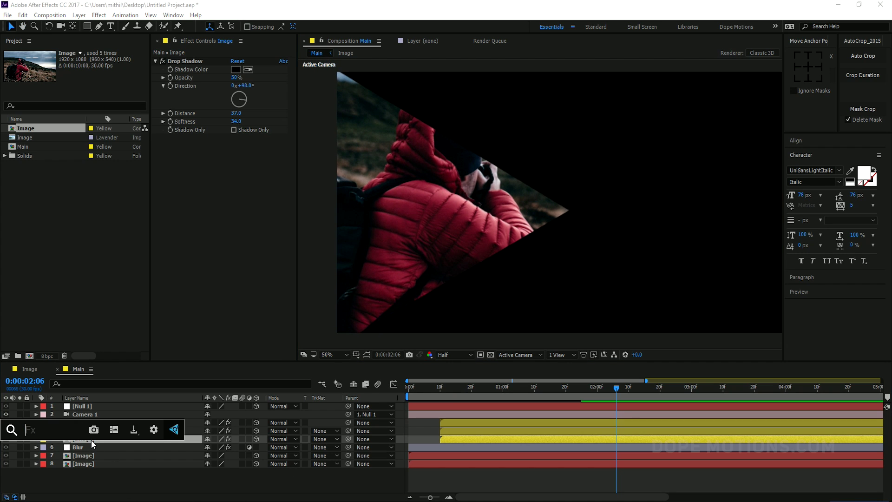
{"action": "type", "text": "stro"}
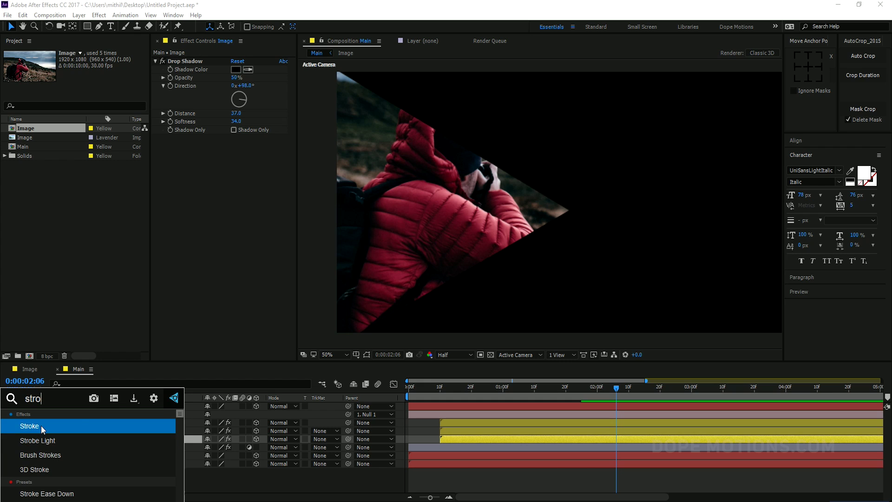
{"action": "left_click", "coordinate": [69, 425]}
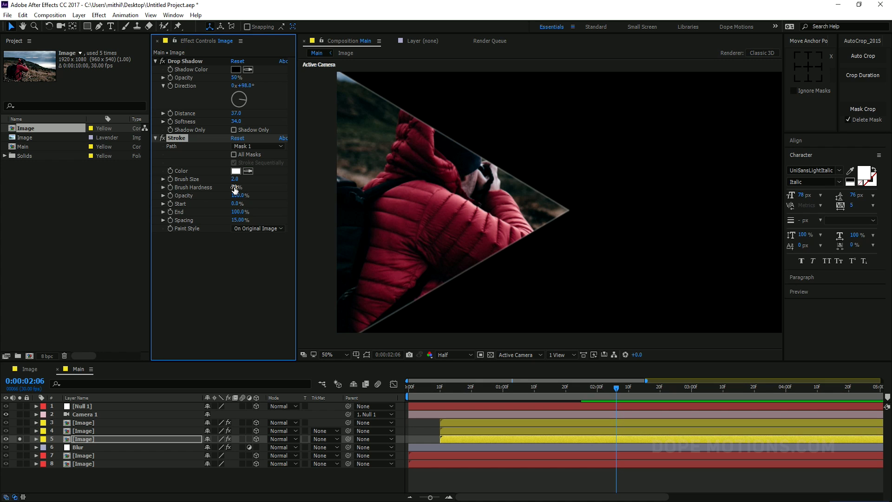
Set the stroke Brush Hardness to 0% and Spacing to 5%.
{"action": "left_click_drag", "start_coordinate": [234, 189], "coordinate": [368, 190]}
{"action": "left_click_drag", "start_coordinate": [236, 188], "coordinate": [78, 193]}
{"action": "left_click_drag", "start_coordinate": [233, 190], "coordinate": [232, 258]}
{"action": "left_click", "coordinate": [418, 205]}
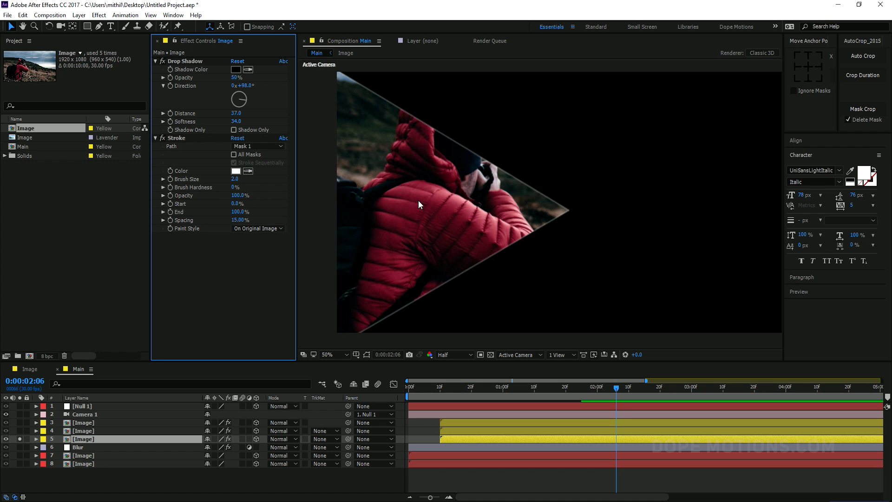
{"action": "left_click", "coordinate": [238, 219]}
{"action": "type", "text": "5"}
{"action": "key", "text": "Return"}
Make the stroke colour red (EC2227), unsolo layer 5 and preview.
{"action": "left_click", "coordinate": [236, 171]}
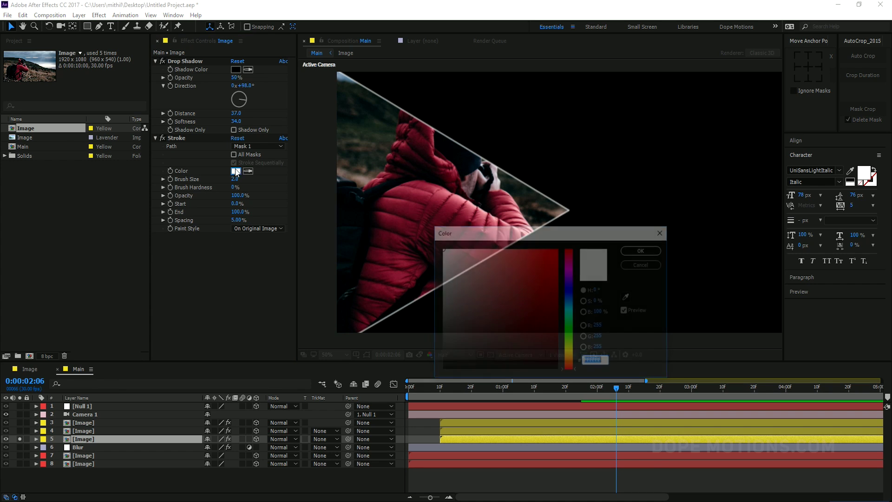
{"action": "mouse_move", "coordinate": [570, 270]}
{"action": "left_mouse_down"}
{"action": "mouse_move", "coordinate": [572, 249]}
{"action": "mouse_move", "coordinate": [523, 253]}
{"action": "left_mouse_up"}
{"action": "left_click", "coordinate": [540, 257]}
{"action": "left_click", "coordinate": [663, 250]}
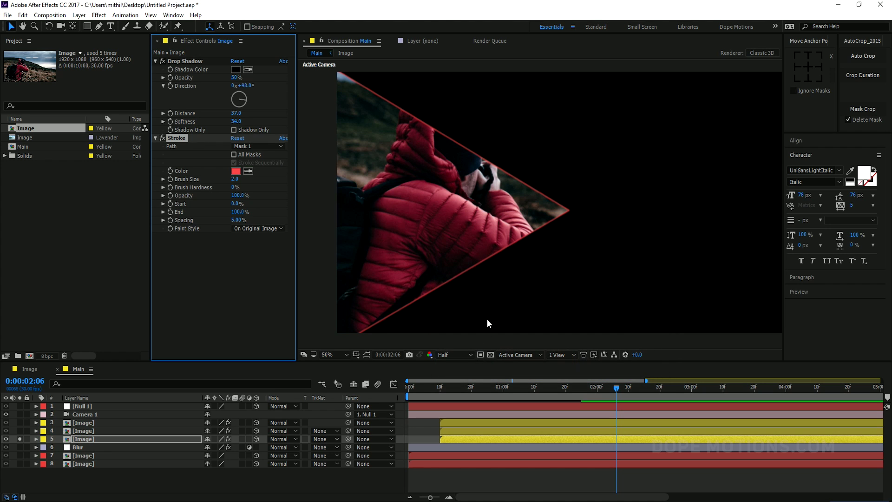
{"action": "left_click", "coordinate": [19, 438]}
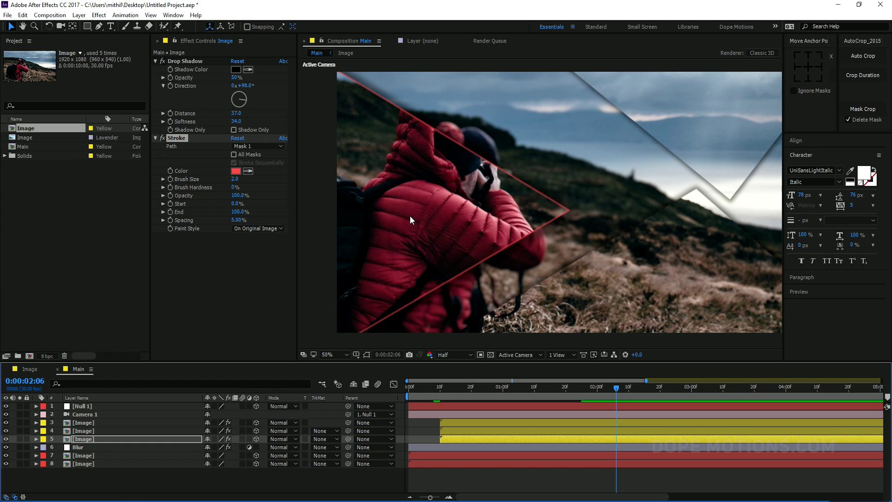
{"action": "key", "text": "space"}
{"action": "key", "text": "space"}
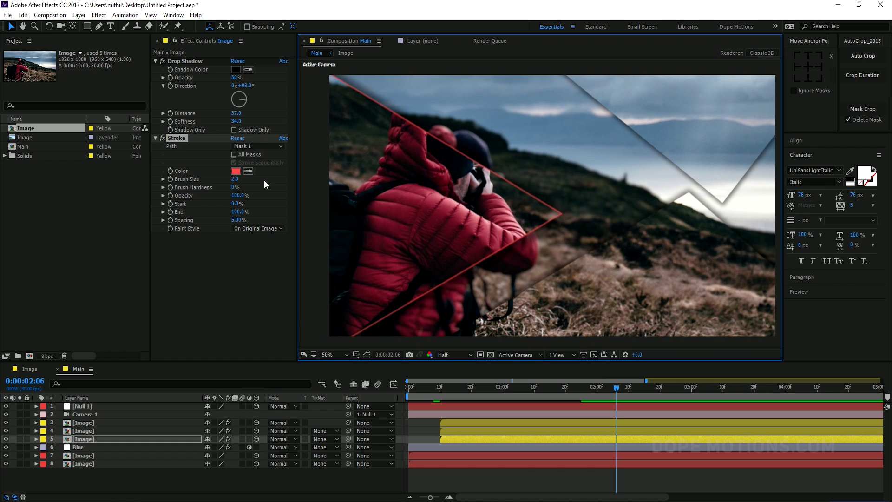
Delete the Stroke effect from layer 4, the right-hand piece.
{"action": "left_click", "coordinate": [178, 137]}
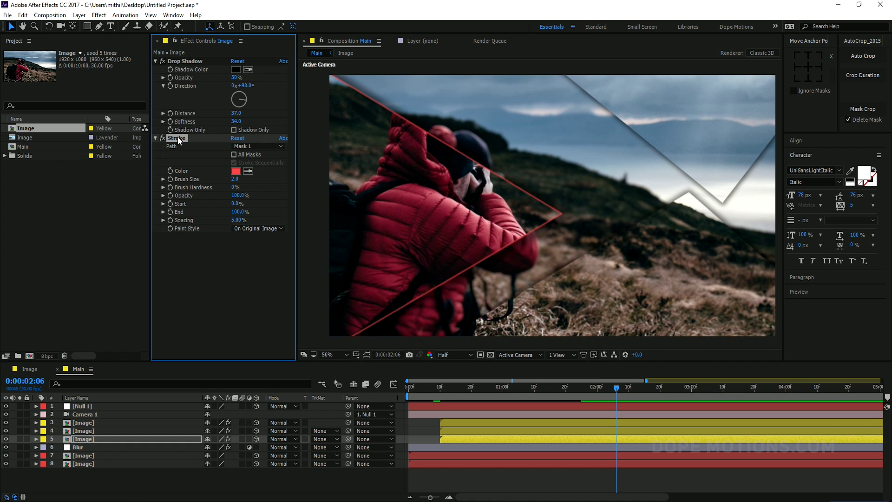
{"action": "left_click", "coordinate": [83, 431]}
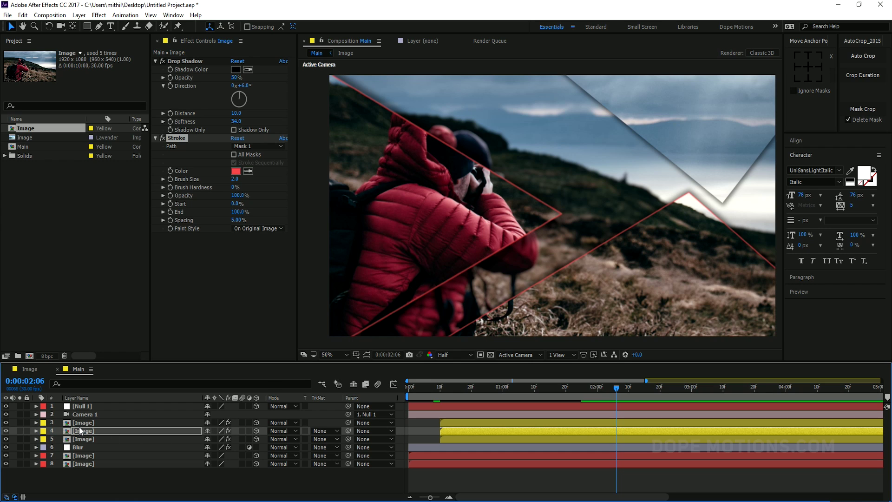
{"action": "key", "text": "Delete"}
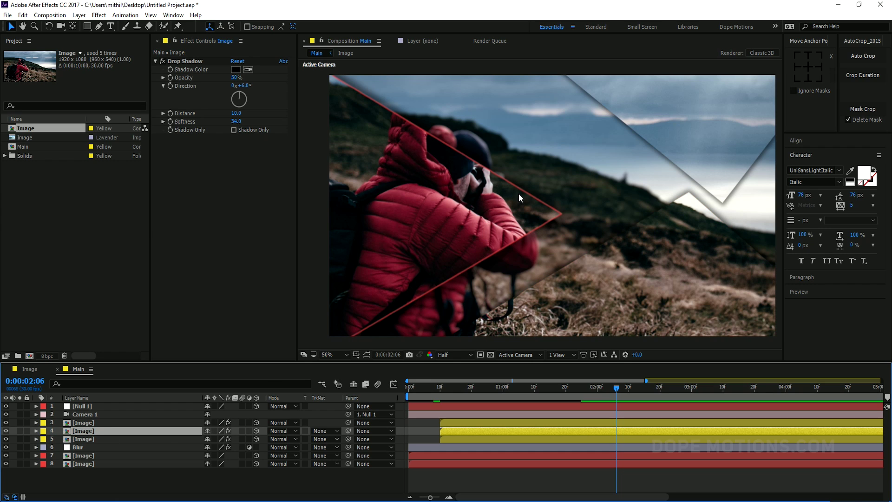
Keyframe the hiker triangle's Stroke End from 0 at 0:00:00:14 to 100% at about 0:00:01:29.
{"action": "left_click", "coordinate": [82, 439]}
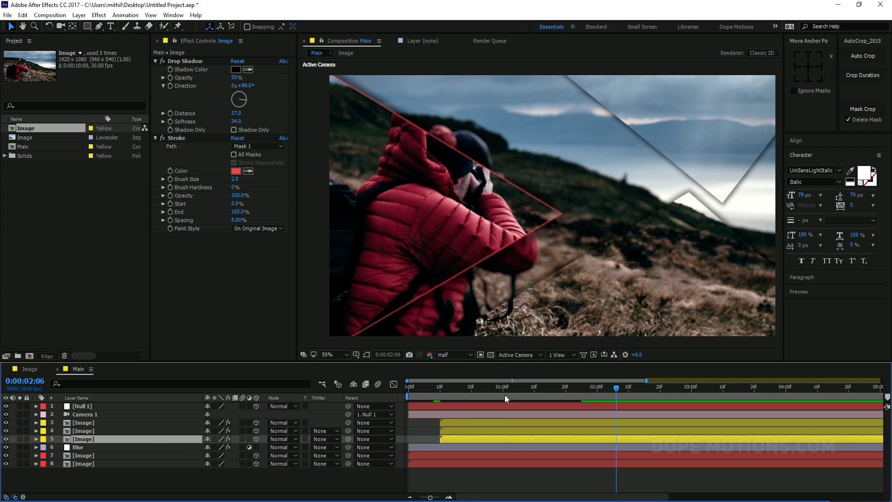
{"action": "left_click_drag", "start_coordinate": [505, 395], "coordinate": [471, 390]}
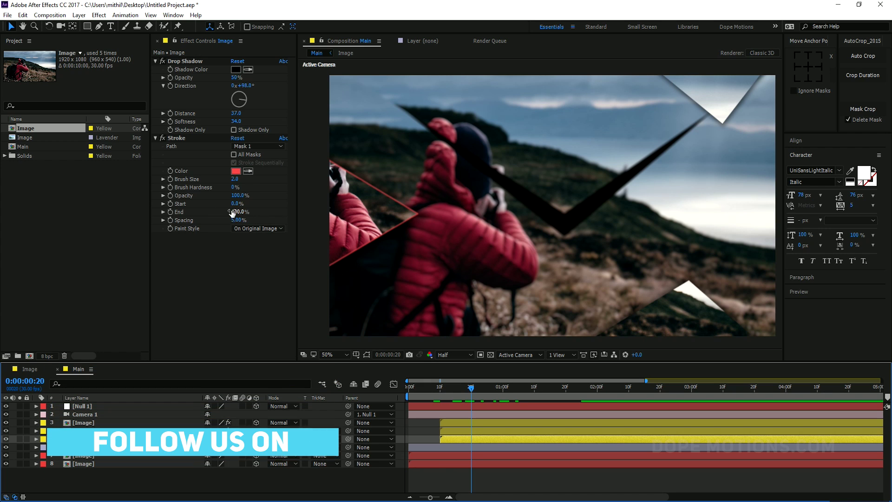
{"action": "left_click_drag", "start_coordinate": [232, 212], "coordinate": [174, 212]}
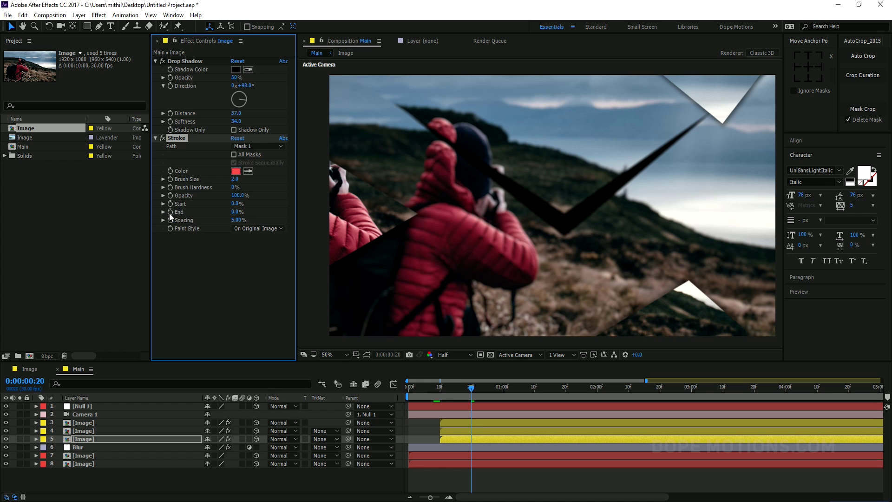
{"action": "left_click_drag", "start_coordinate": [473, 389], "coordinate": [599, 394]}
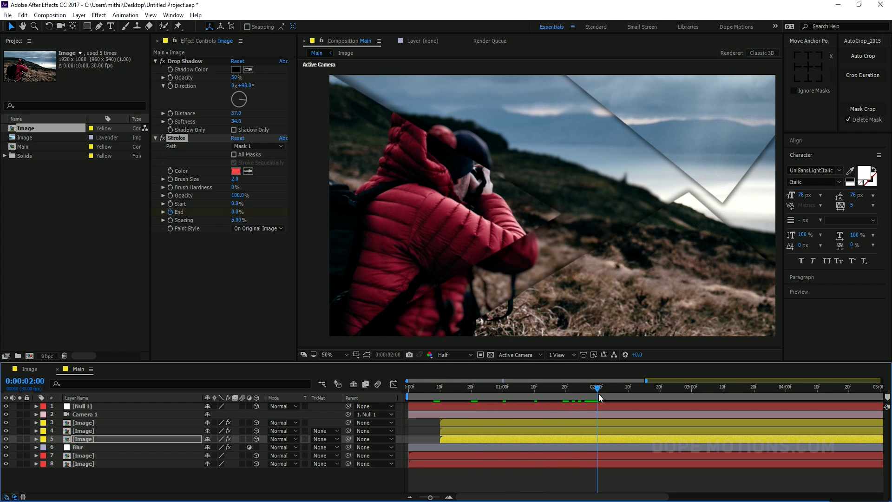
{"action": "left_click", "coordinate": [236, 212]}
{"action": "type", "text": "100"}
{"action": "key", "text": "Return"}
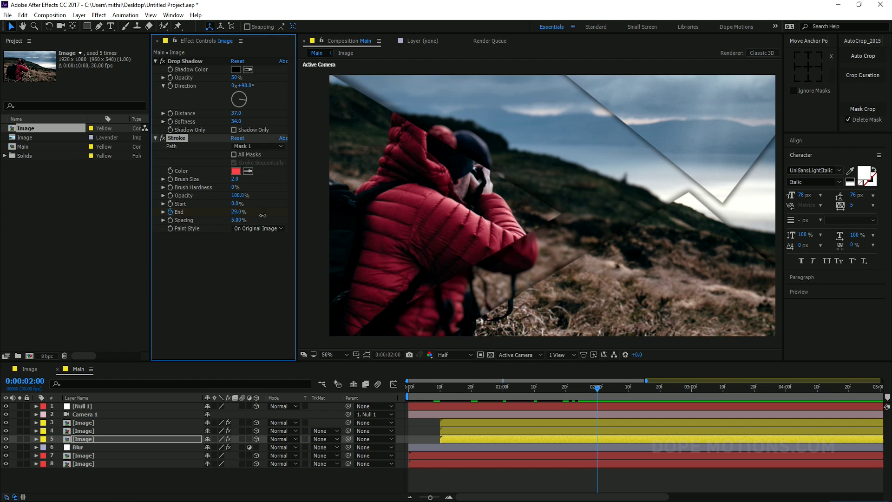
Apply Easy Ease (F9) to both Stroke End keyframes on layer 5.
{"action": "left_click", "coordinate": [502, 387]}
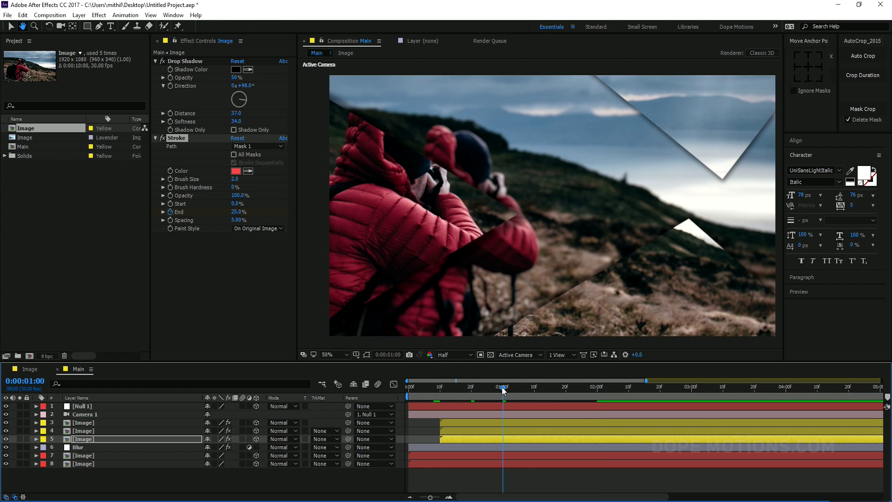
{"action": "key", "text": "space"}
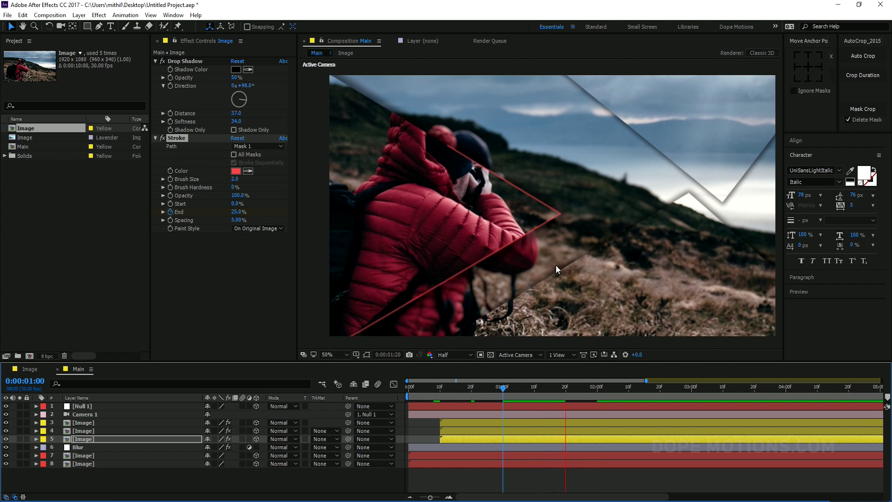
{"action": "key", "text": "space"}
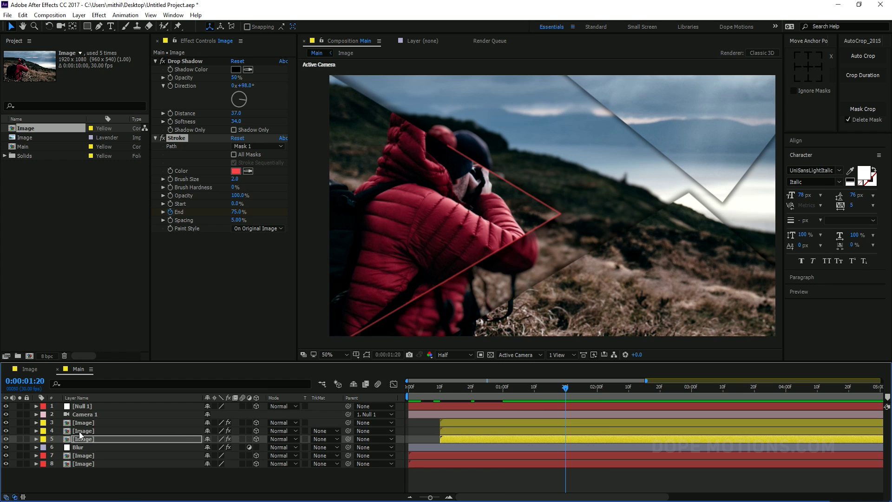
{"action": "key", "text": "u"}
{"action": "left_click_drag", "start_coordinate": [457, 451], "coordinate": [628, 458]}
{"action": "key", "text": "F9"}
Review all layers' animated properties, then view the full 10-second timeline at 0:00:05:00.
{"action": "key", "text": "ctrl+a"}
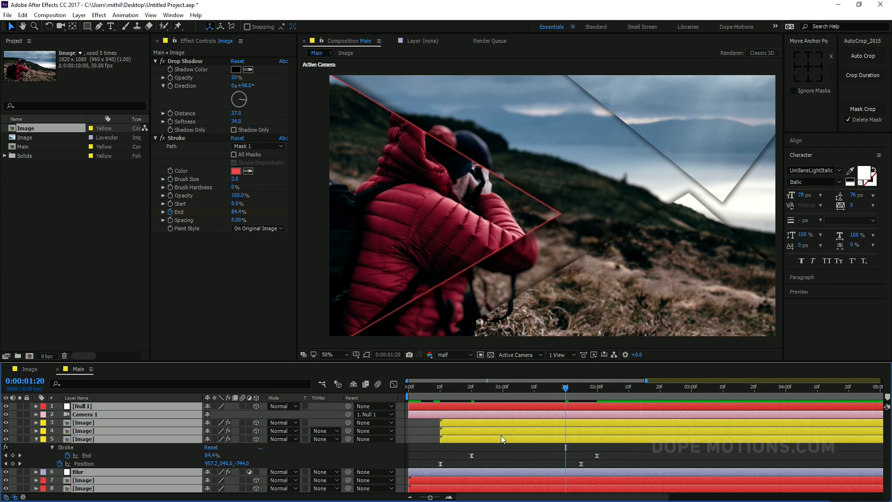
{"action": "key", "text": "u"}
{"action": "key", "text": "u"}
{"action": "key", "text": "u"}
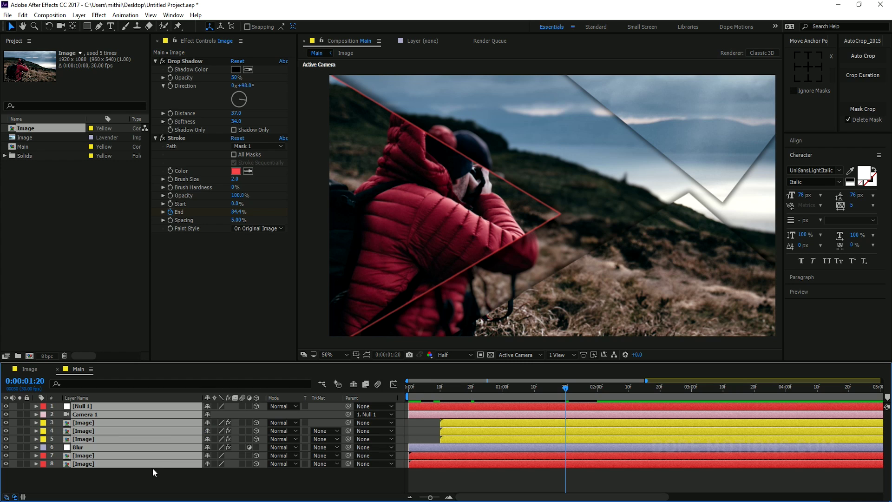
{"action": "left_click", "coordinate": [141, 480]}
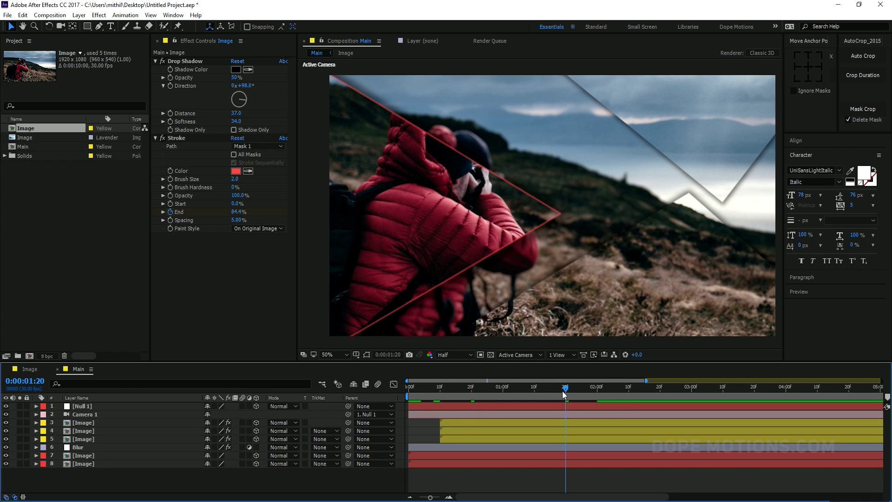
{"action": "key", "text": "Page_Down"}
{"action": "key", "text": "minus"}
{"action": "left_click_drag", "start_coordinate": [719, 389], "coordinate": [643, 394]}
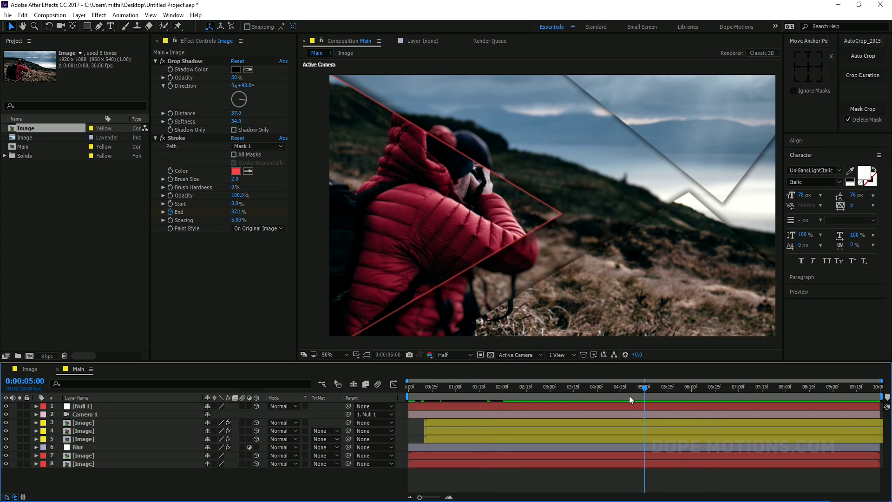
Add Null 1 Position keyframes at frame 0 and at 5 seconds with a slightly shifted position.
{"action": "left_click", "coordinate": [100, 405]}
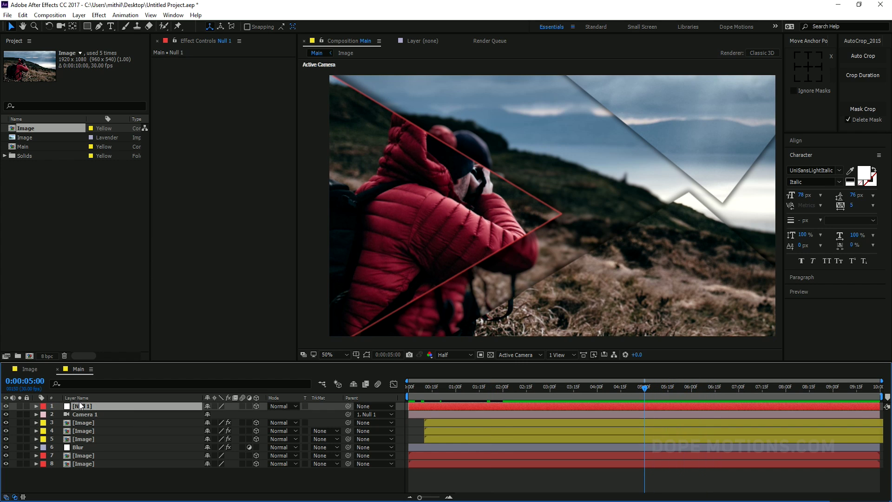
{"action": "key", "text": "p"}
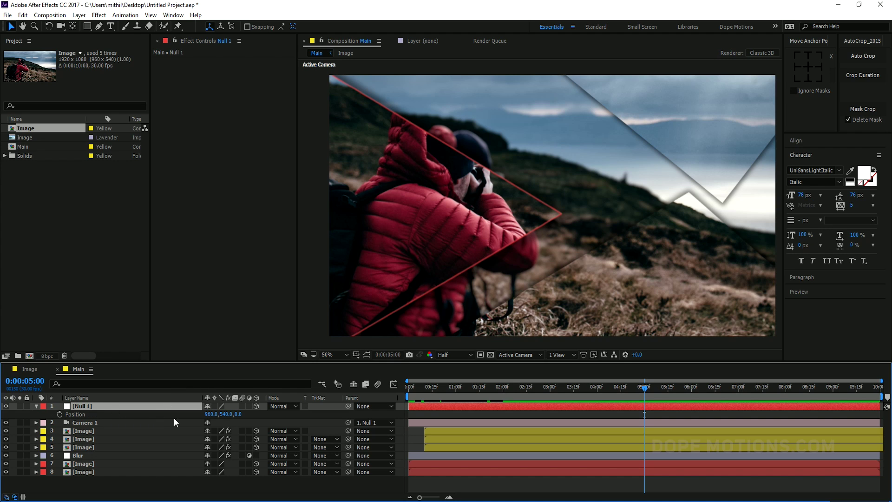
{"action": "left_click", "coordinate": [406, 389]}
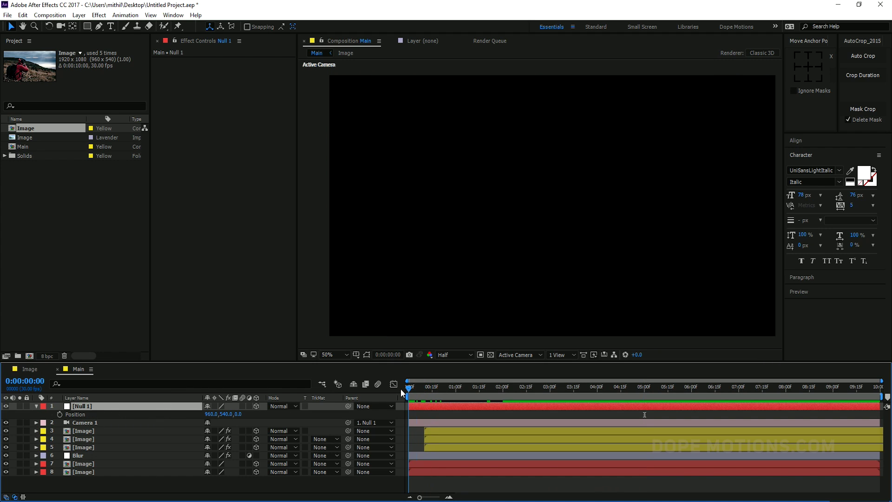
{"action": "left_click", "coordinate": [60, 414]}
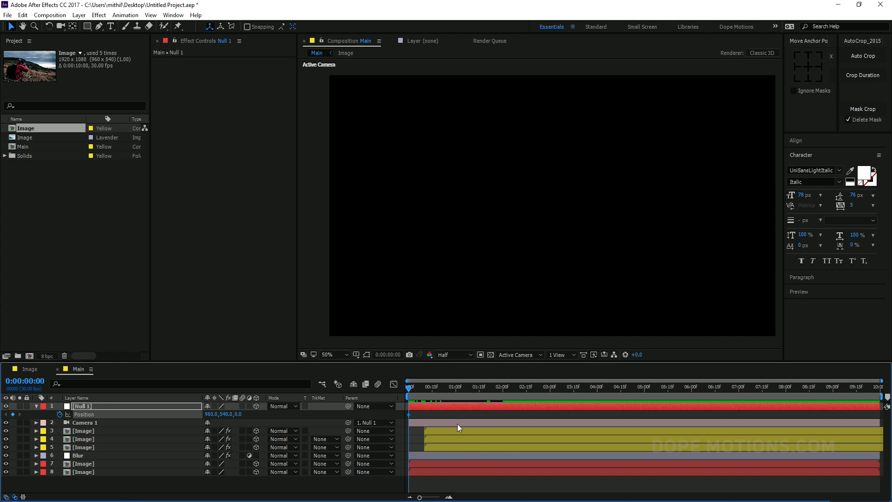
{"action": "left_click_drag", "start_coordinate": [457, 389], "coordinate": [645, 392]}
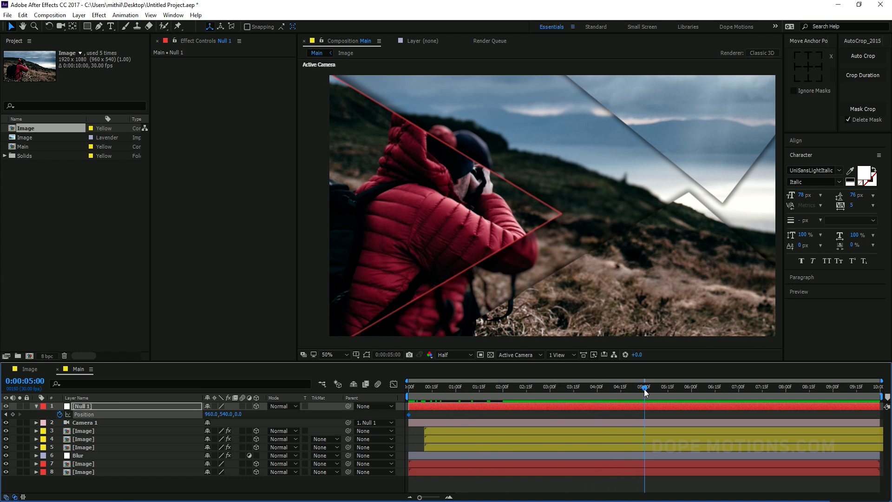
{"action": "mouse_move", "coordinate": [210, 414]}
{"action": "left_mouse_down"}
{"action": "mouse_move", "coordinate": [179, 413]}
{"action": "mouse_move", "coordinate": [222, 414]}
{"action": "mouse_move", "coordinate": [206, 414]}
{"action": "left_mouse_up"}
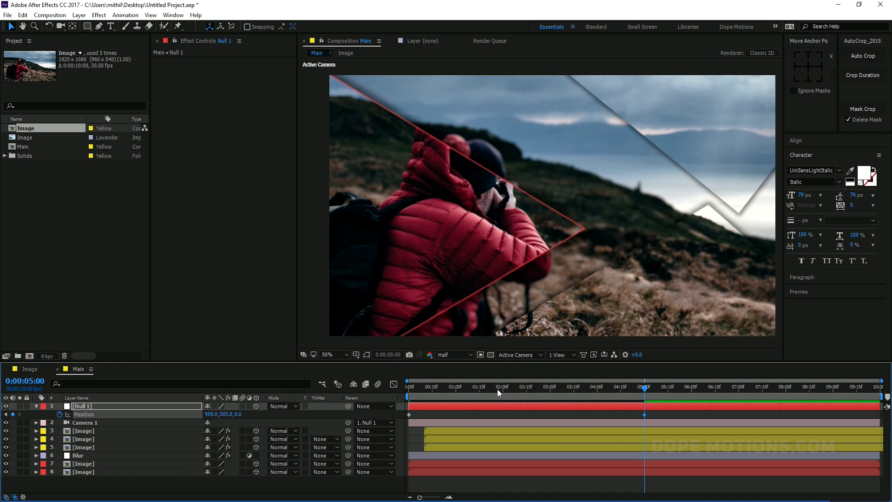
Refine Null 1's end X position to 915 and scrub back to check the camera drift.
{"action": "left_click", "coordinate": [440, 389]}
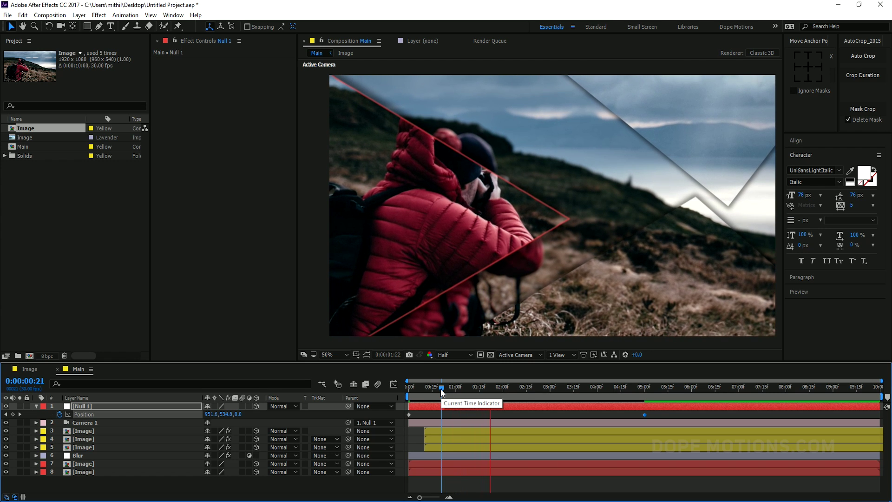
{"action": "left_click", "coordinate": [645, 389]}
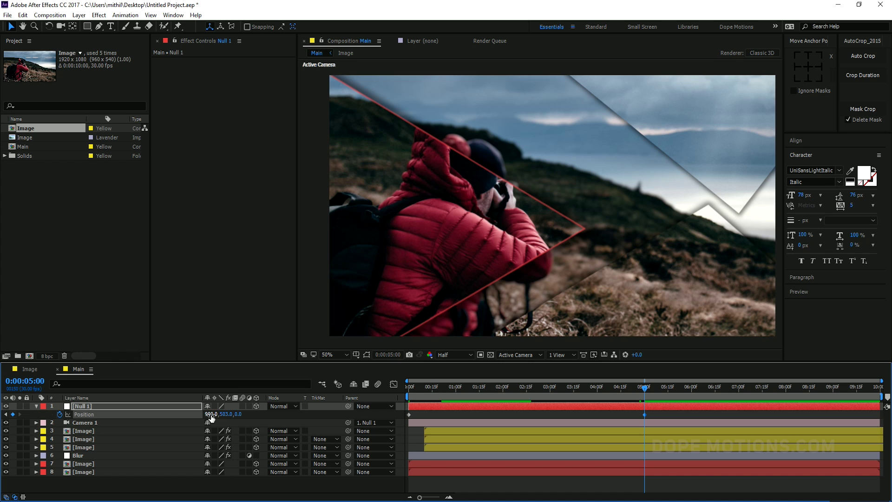
{"action": "mouse_move", "coordinate": [210, 414]}
{"action": "left_mouse_down"}
{"action": "mouse_move", "coordinate": [234, 414]}
{"action": "mouse_move", "coordinate": [224, 414]}
{"action": "left_mouse_up"}
{"action": "left_click_drag", "start_coordinate": [584, 388], "coordinate": [535, 393]}
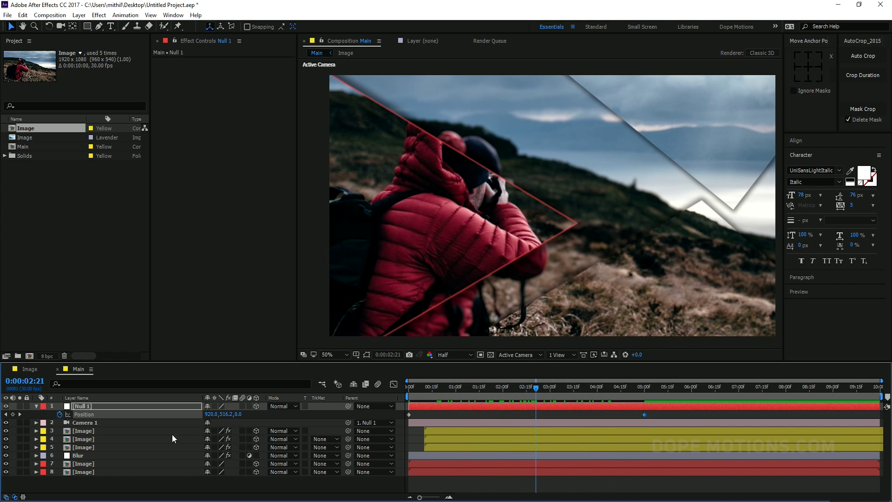
Create a text layer reading 'Creative Photography' to the right of the hiker.
{"action": "left_click", "coordinate": [36, 406]}
{"action": "left_click", "coordinate": [113, 483]}
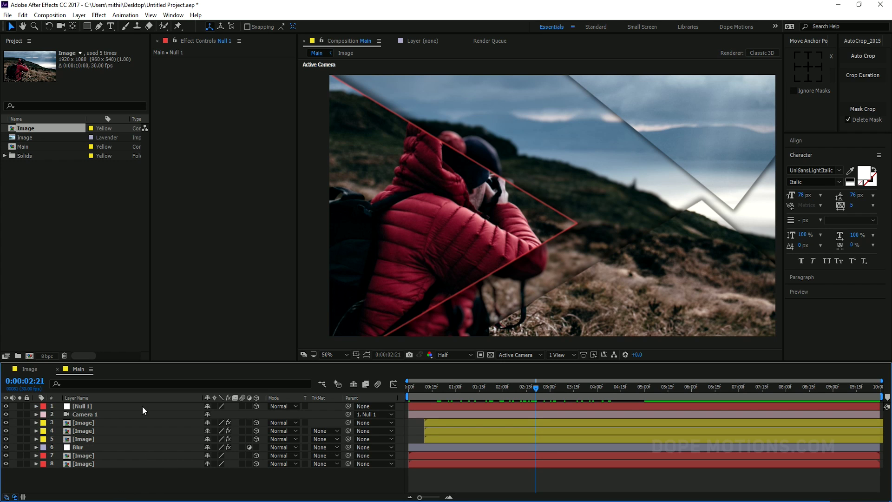
{"action": "left_click", "coordinate": [111, 26]}
{"action": "left_click", "coordinate": [614, 255]}
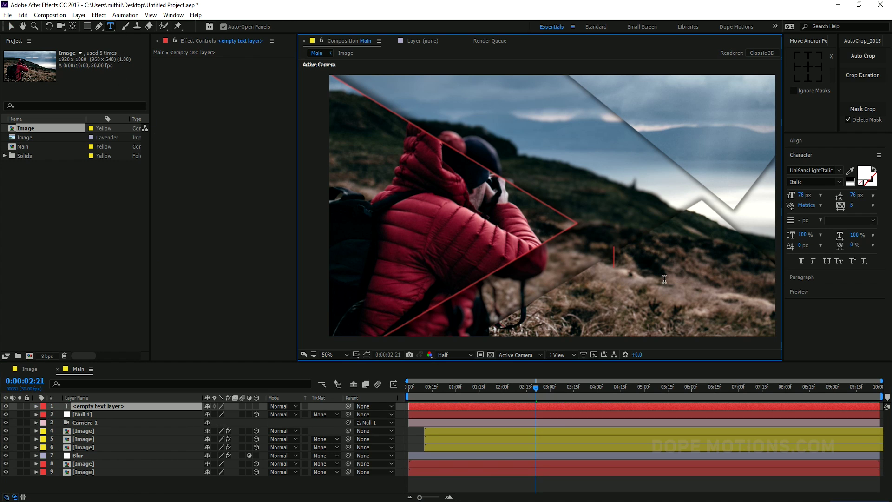
{"action": "type", "text": "Creat"}
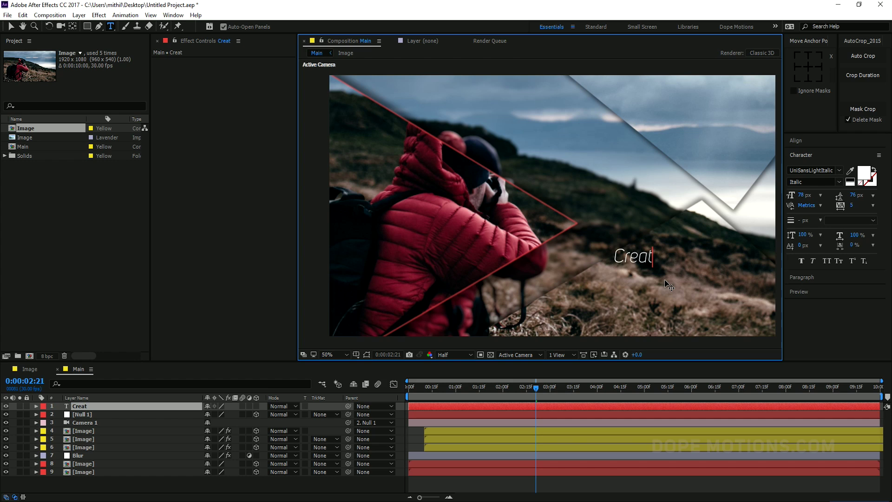
{"action": "type", "text": "ive Photogr"}
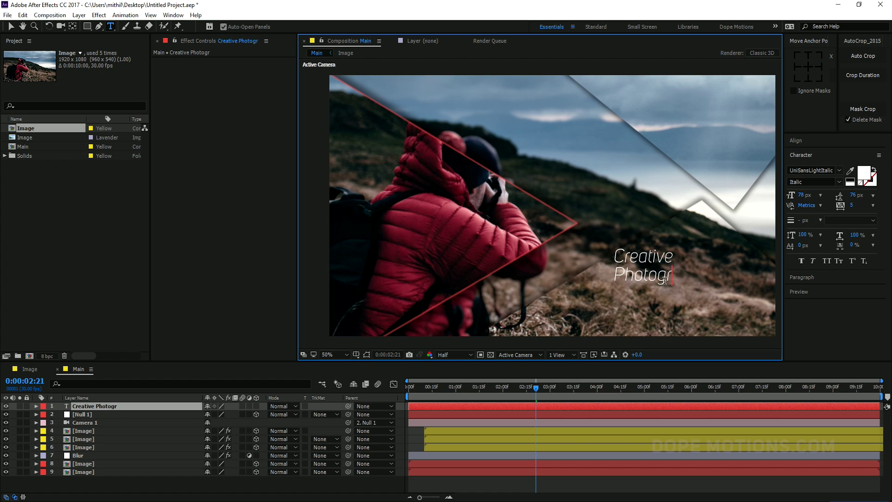
{"action": "type", "text": "aphy"}
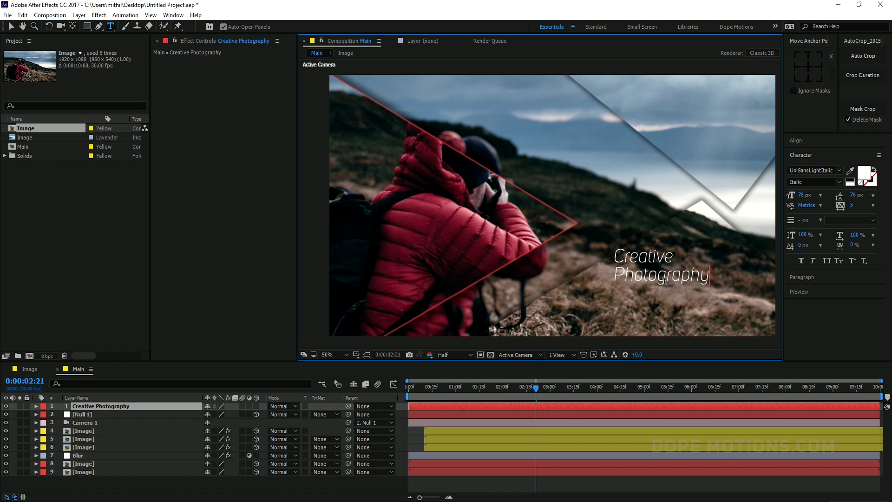
{"action": "left_click", "coordinate": [10, 26]}
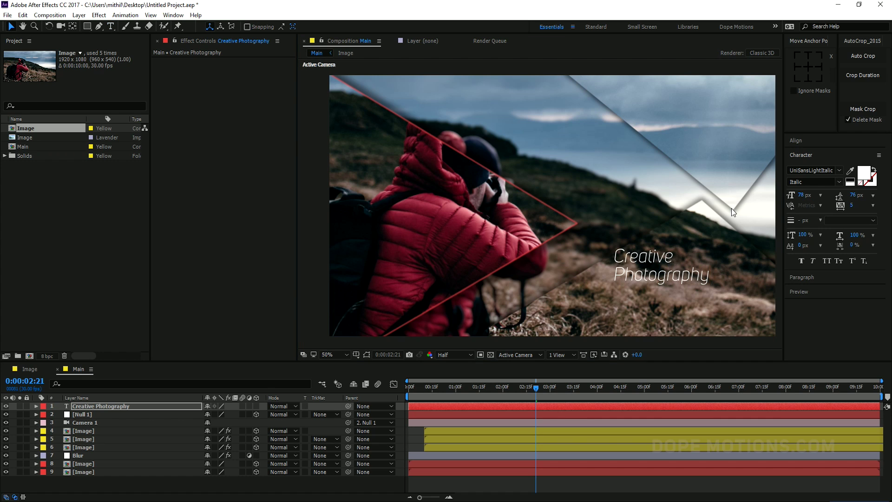
Set the title to All Caps and give PHOTOGRAPHY the UniSansHeavy font.
{"action": "left_click", "coordinate": [100, 407]}
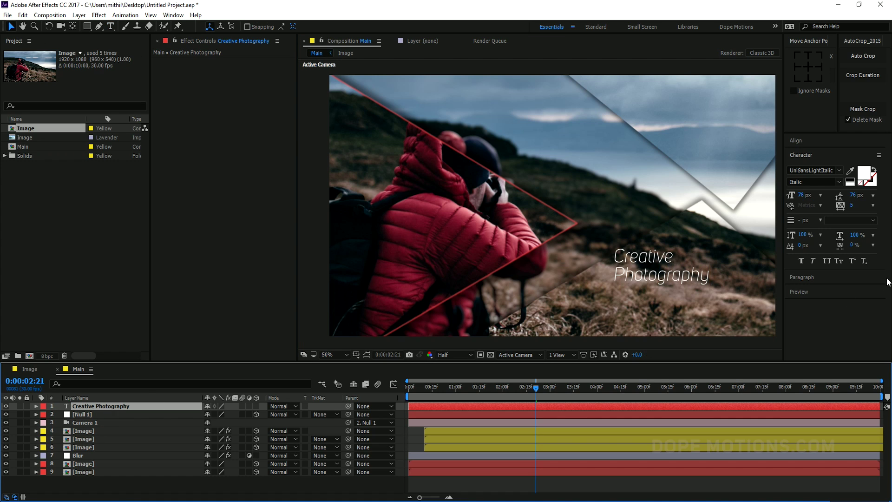
{"action": "left_click", "coordinate": [826, 261]}
{"action": "key", "text": "ctrl+t"}
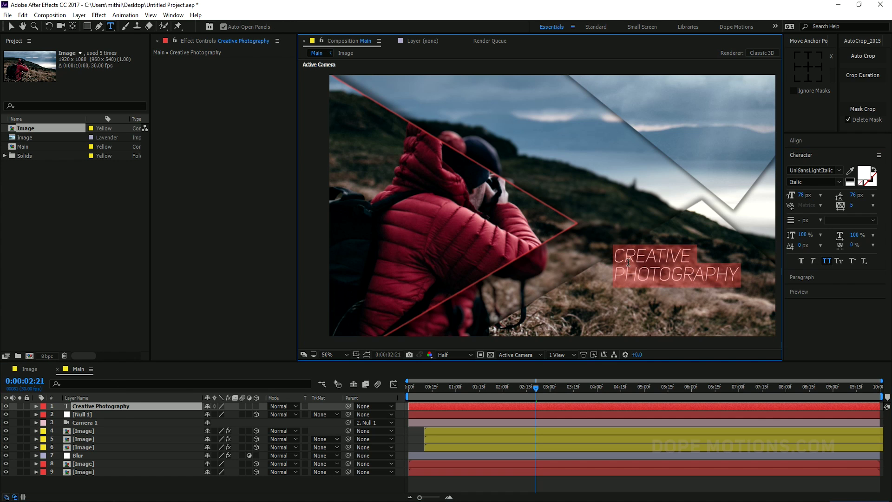
{"action": "left_click", "coordinate": [757, 275]}
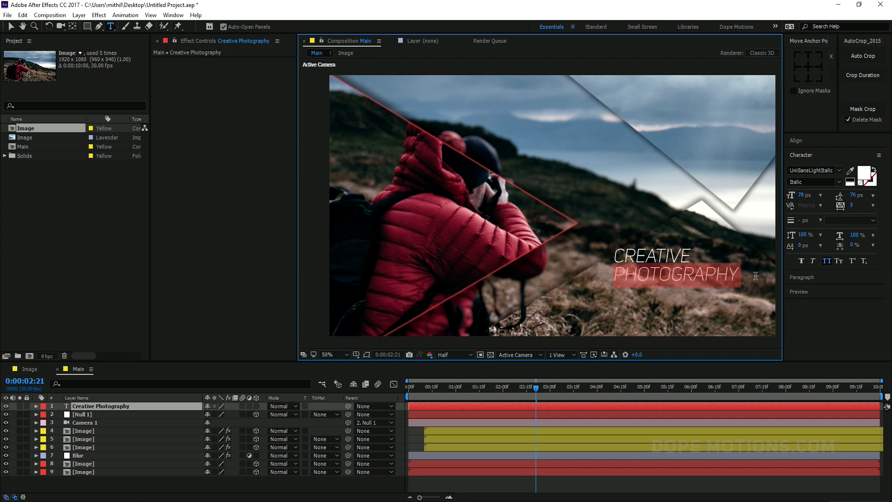
{"action": "left_click", "coordinate": [826, 170]}
{"action": "key", "text": "Down"}
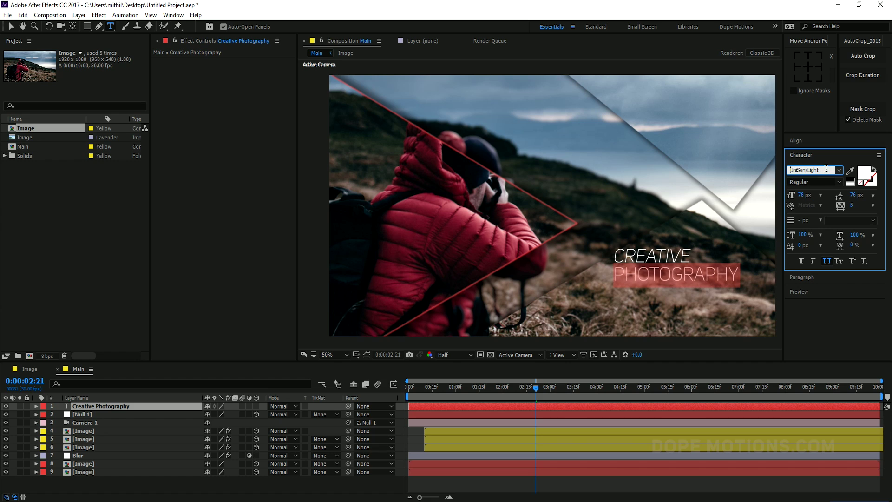
{"action": "key", "text": "Up"}
{"action": "key", "text": "Down"}
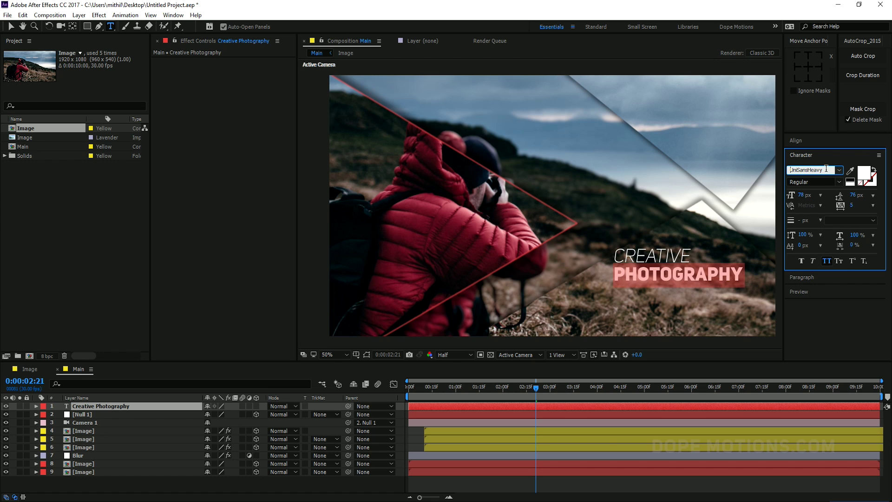
{"action": "key", "text": "Up"}
{"action": "key", "text": "Up"}
{"action": "key", "text": "Up"}
{"action": "key", "text": "Up"}
{"action": "key", "text": "Up"}
{"action": "left_click", "coordinate": [11, 27]}
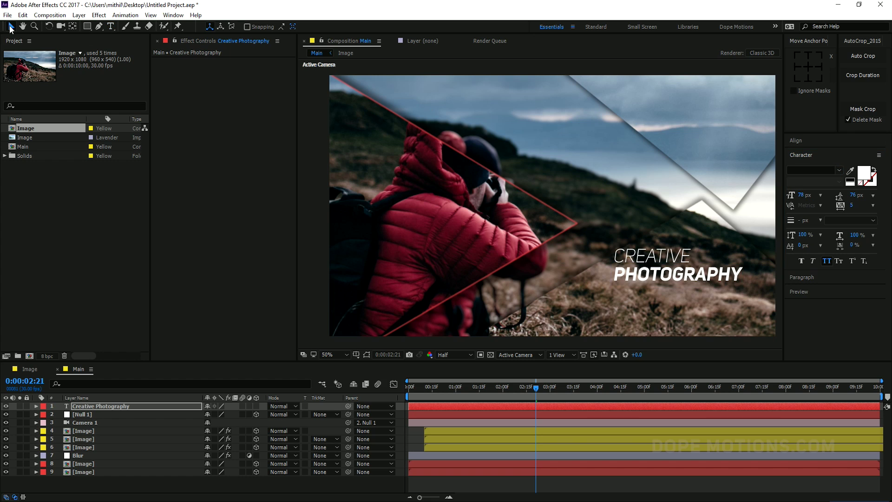
Move the title slightly lower and parent it to layer 5 Image.
{"action": "left_click_drag", "start_coordinate": [650, 261], "coordinate": [659, 282]}
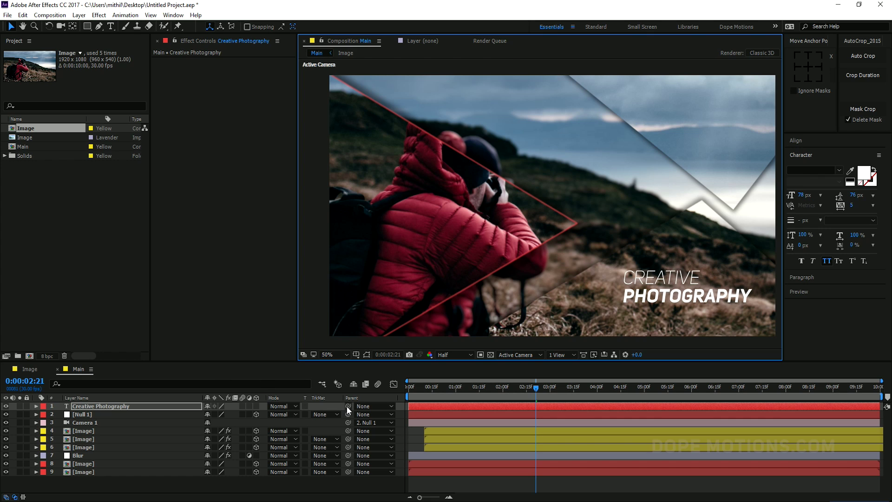
{"action": "left_click", "coordinate": [75, 439]}
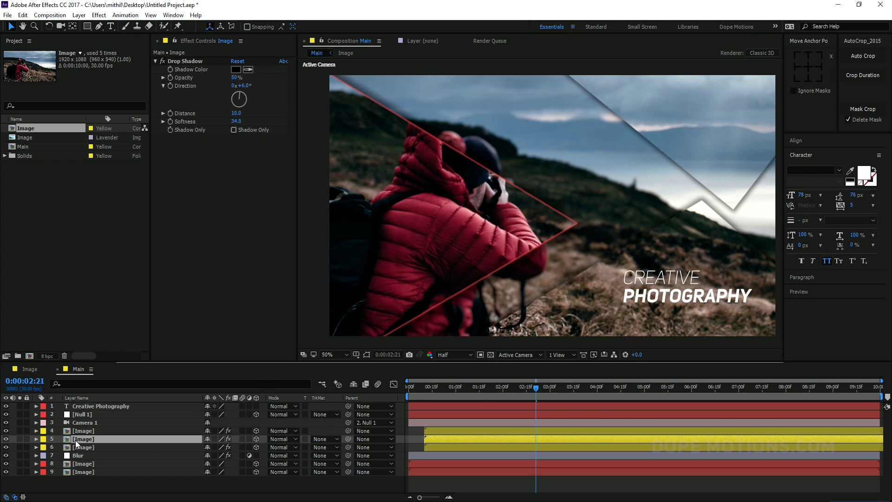
{"action": "left_click_drag", "start_coordinate": [351, 406], "coordinate": [92, 439]}
Preview the animation, stopping at 0:00:03:15 to check the title.
{"action": "left_click_drag", "start_coordinate": [516, 387], "coordinate": [399, 398]}
{"action": "key", "text": "space"}
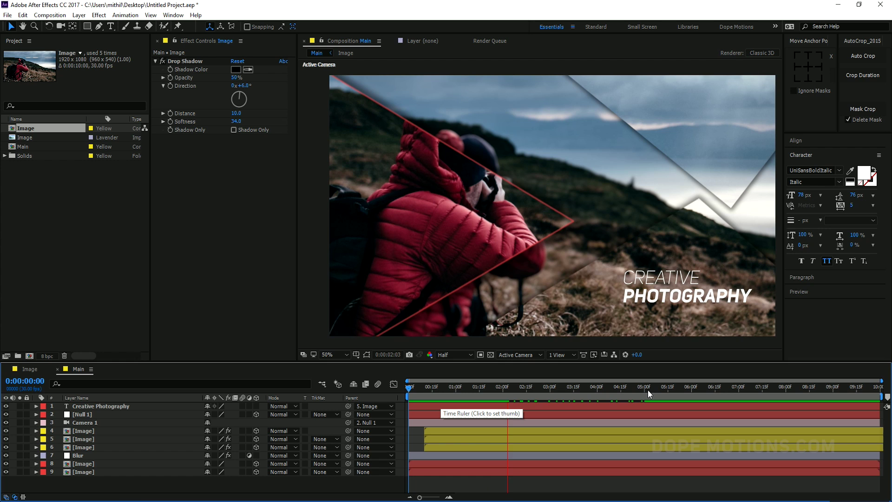
{"action": "left_click", "coordinate": [573, 388]}
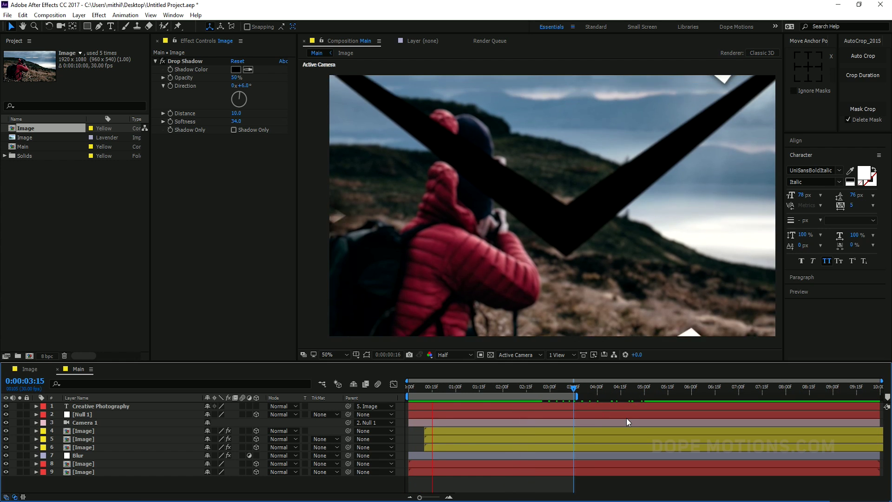